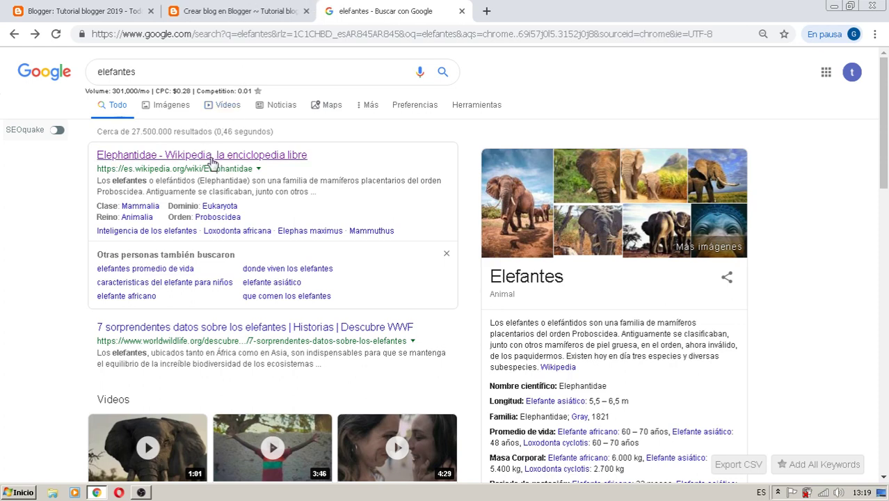
Start a new post from the Tutorial blogger 2019 blog's list of entries.
left_click(249, 14)
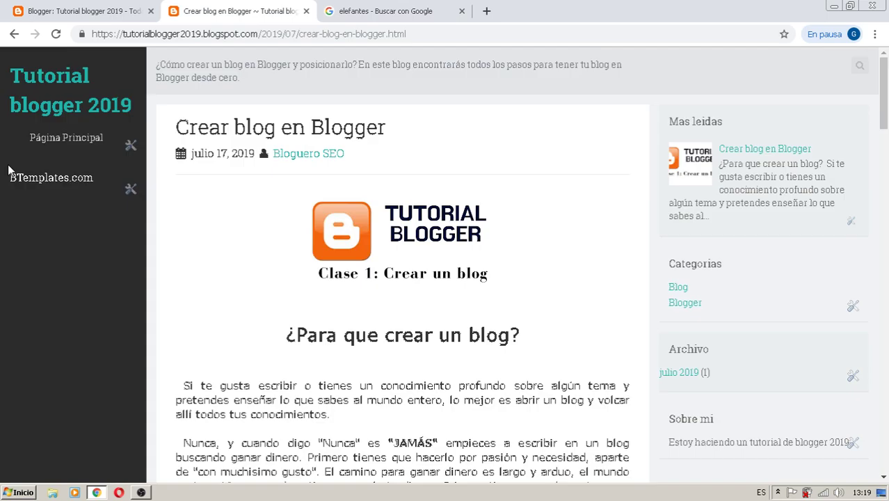
left_click(87, 13)
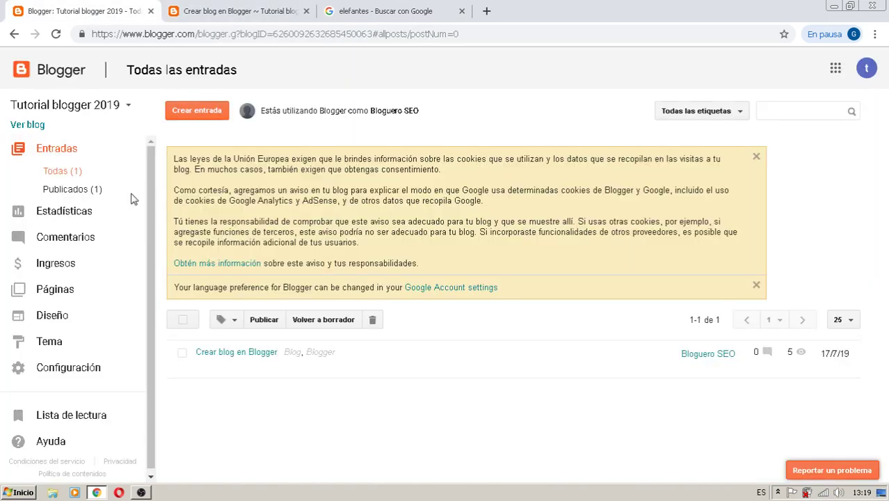
mouse_move(276, 348)
left_click(199, 112)
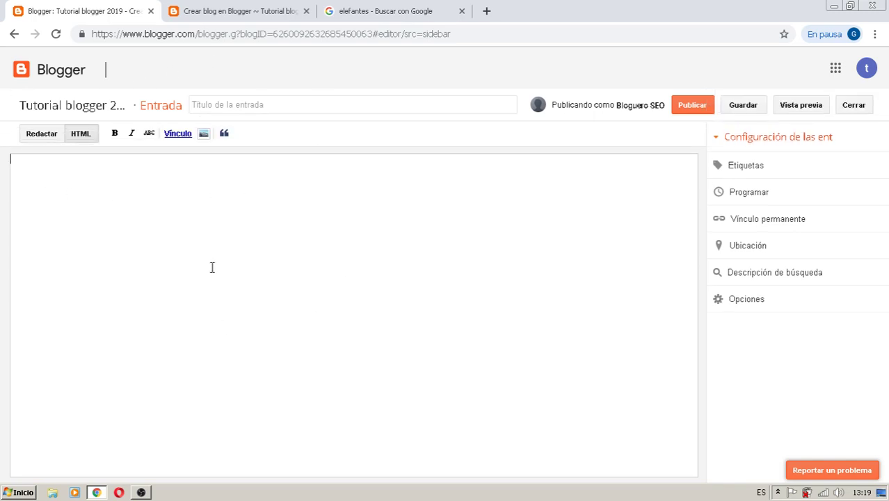
Title the new post "El mejor SEO en Blogger".
left_click(272, 104)
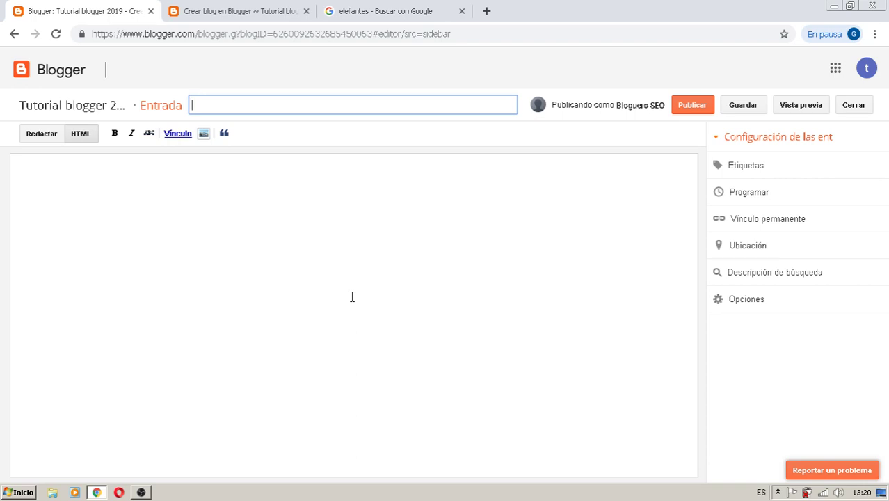
type("El mejor SEO en ")
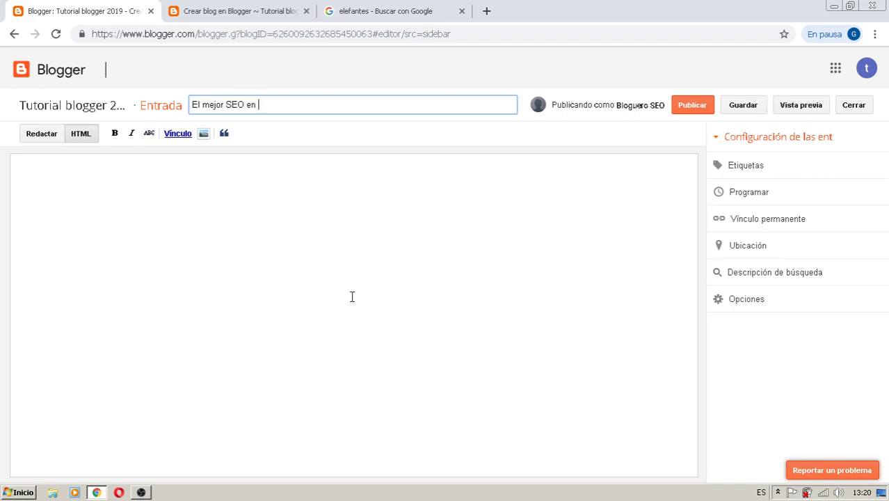
type("Blogger")
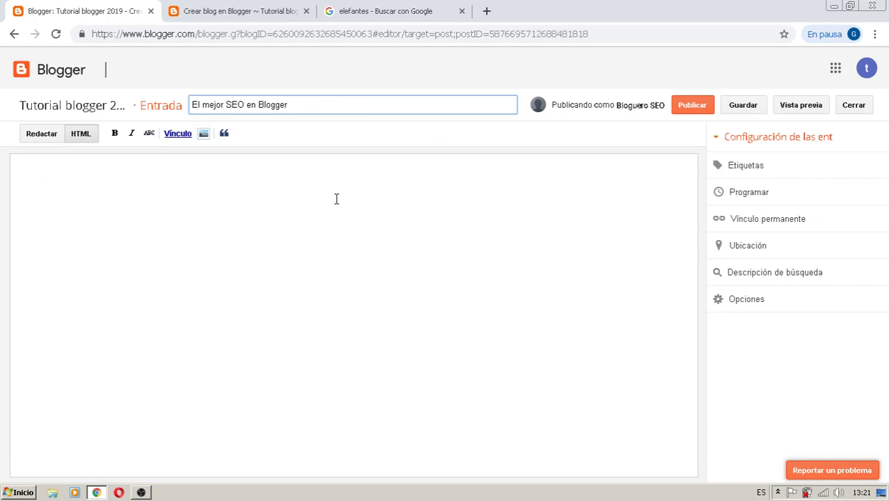
Compare the post editor's HTML and Redactar modes, leaving the empty body in Redactar mode.
left_click(194, 187)
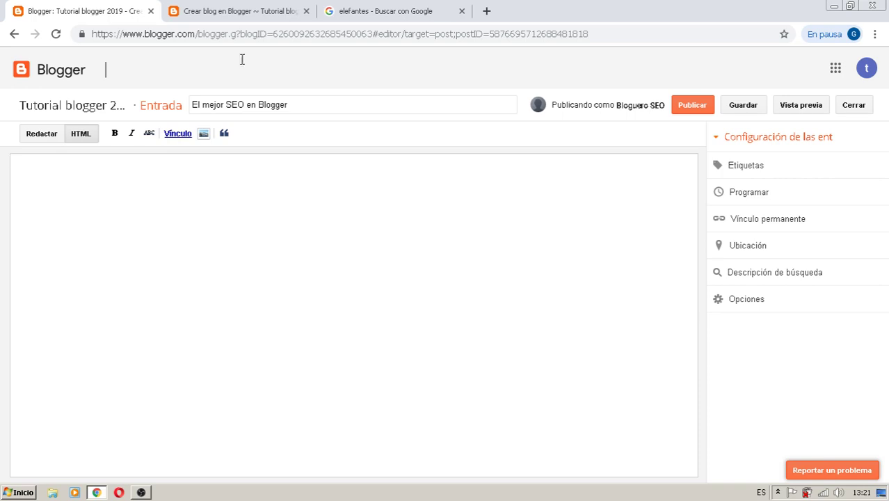
left_click(43, 138)
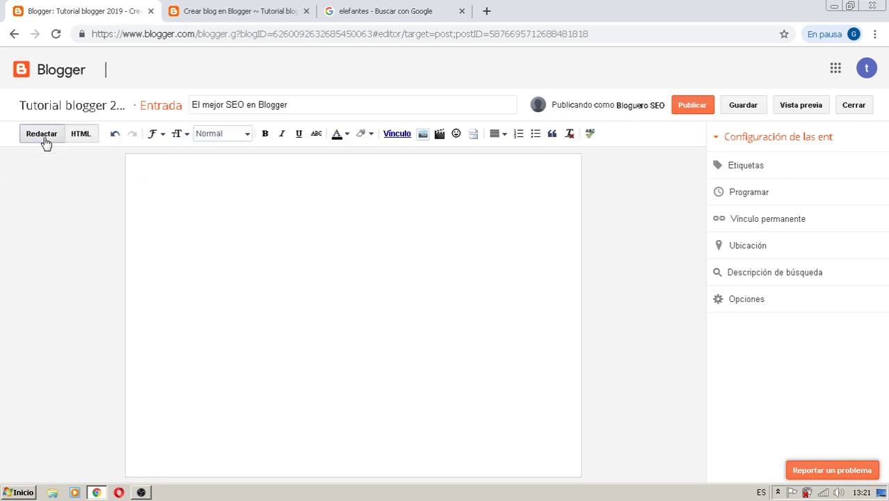
left_click(85, 135)
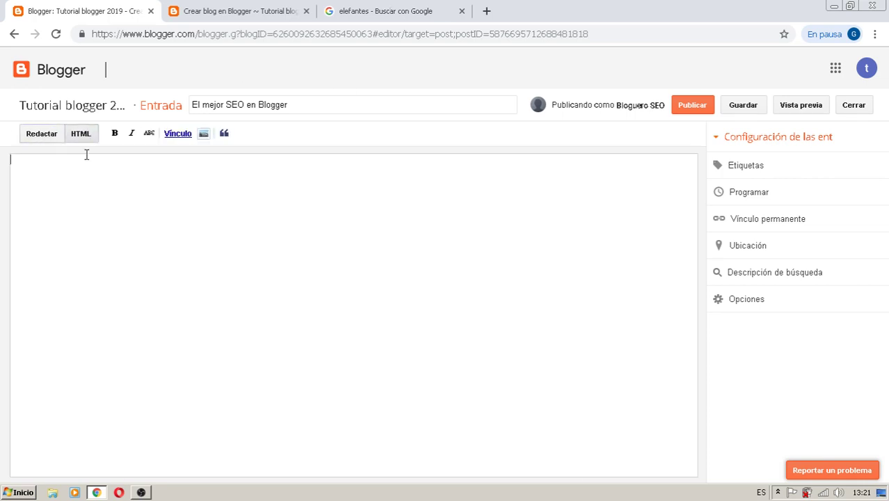
left_click(45, 136)
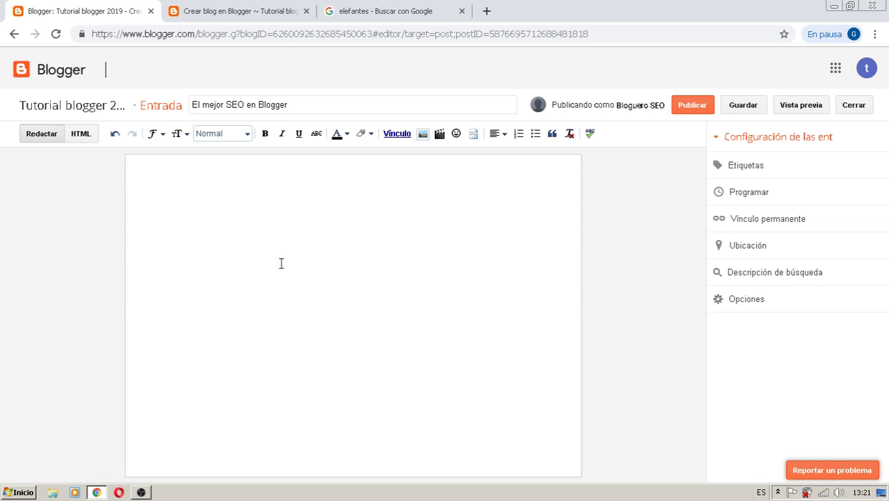
Examine the published "Crear blog en Blogger" post from its "¿Para que crear un blog?" heading down to the large italic paragraph.
left_click(238, 11)
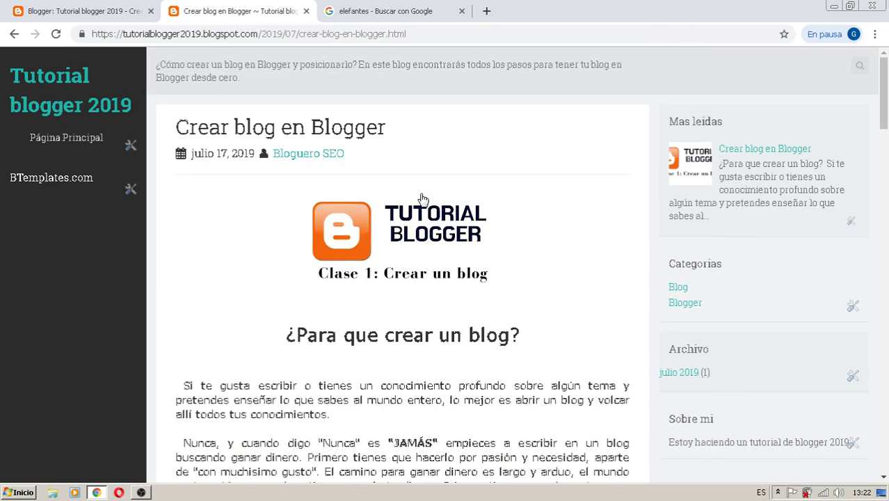
scroll(360, 132, "down", 2)
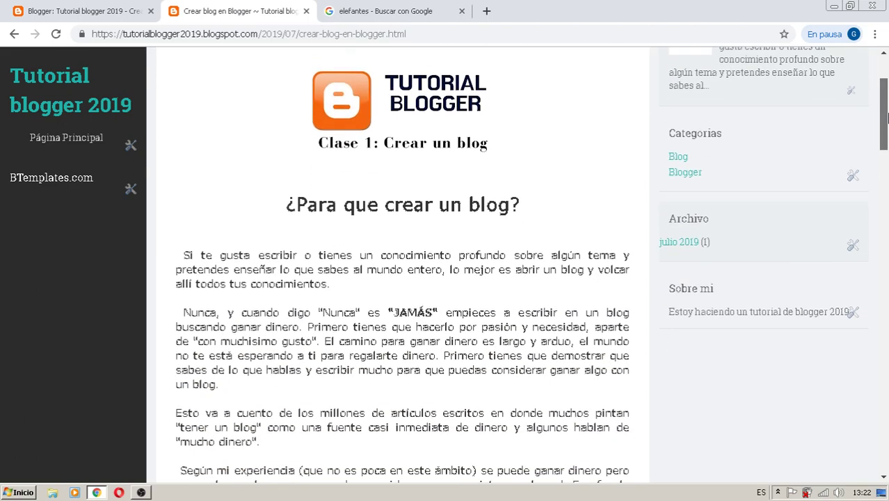
scroll(294, 202, "up", 2)
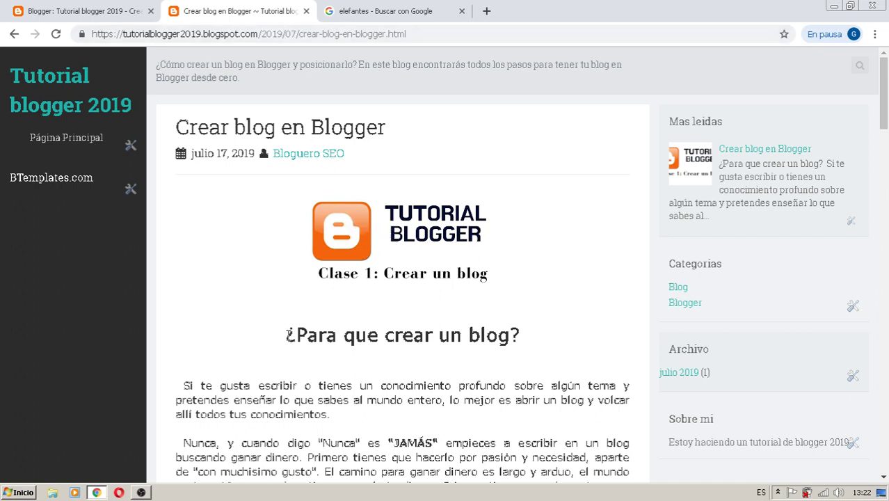
left_click_drag(285, 334, 523, 334)
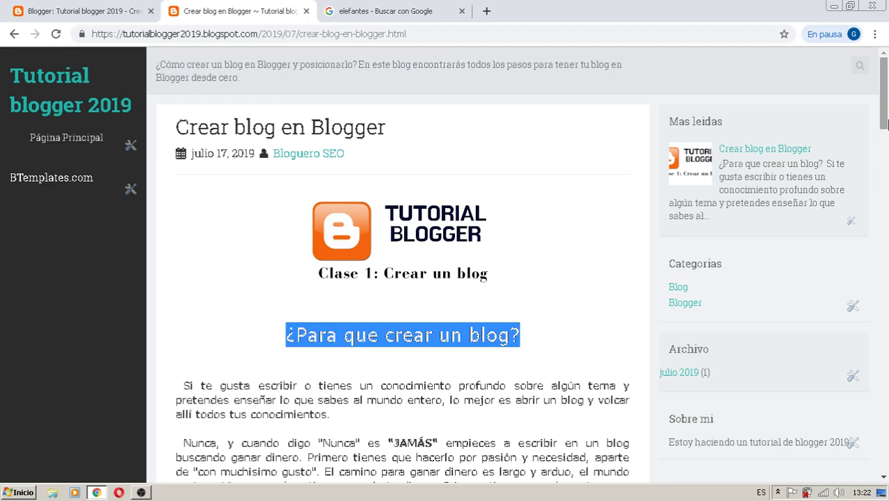
left_click_drag(886, 118, 886, 137)
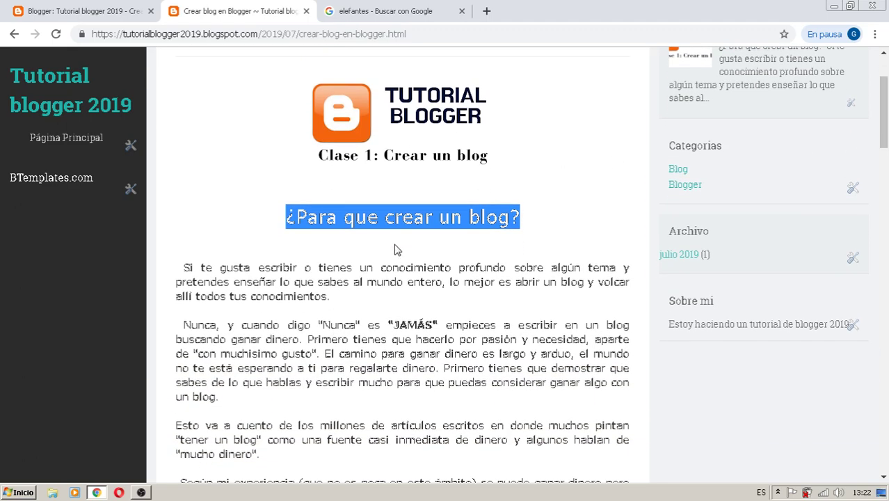
left_click(190, 277)
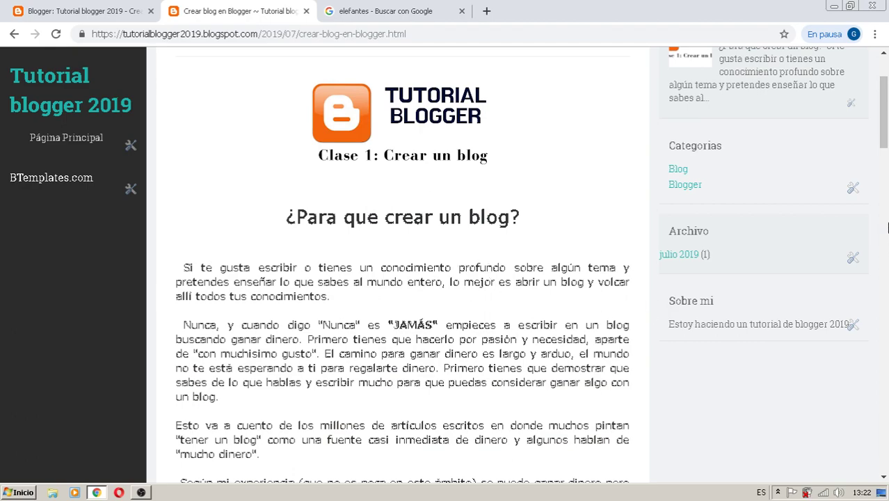
left_click_drag(883, 134, 886, 206)
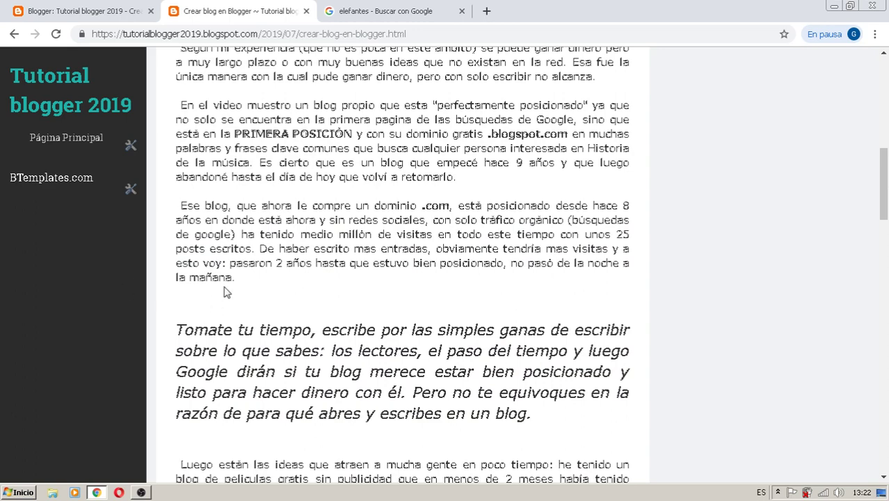
left_click_drag(177, 330, 594, 442)
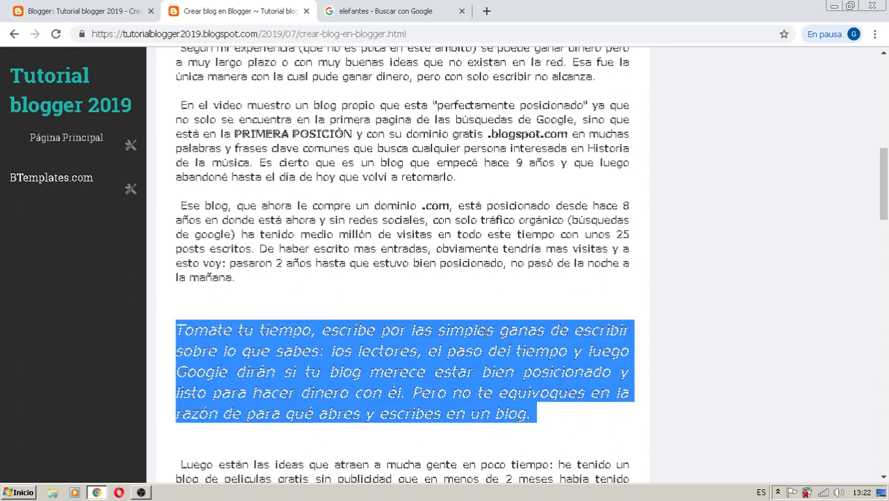
left_click(522, 303)
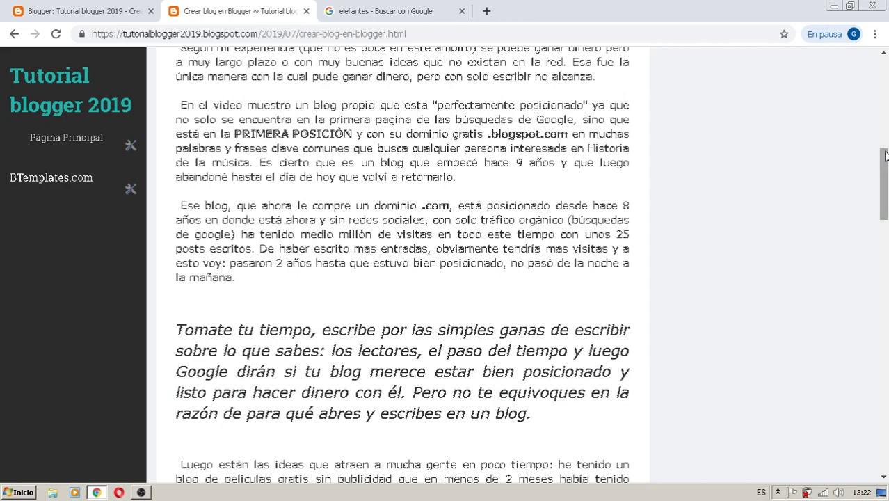
Examine the published post's remaining section headings, "¿Por qué crear un blog en Blooger?" and "¿Cómo crear un blog en Blogger?", through to the comments.
left_click_drag(883, 159, 885, 248)
left_click_drag(240, 271, 629, 333)
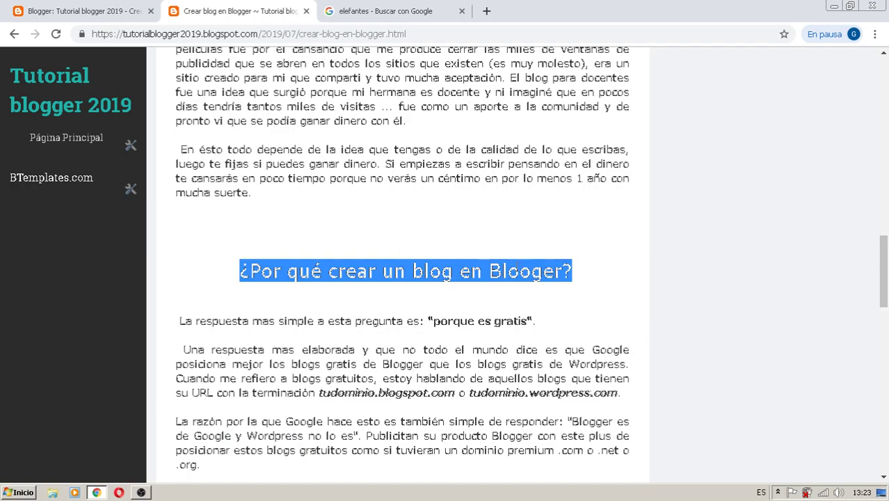
scroll(886, 259, "up", 2)
left_click_drag(886, 259, 886, 301)
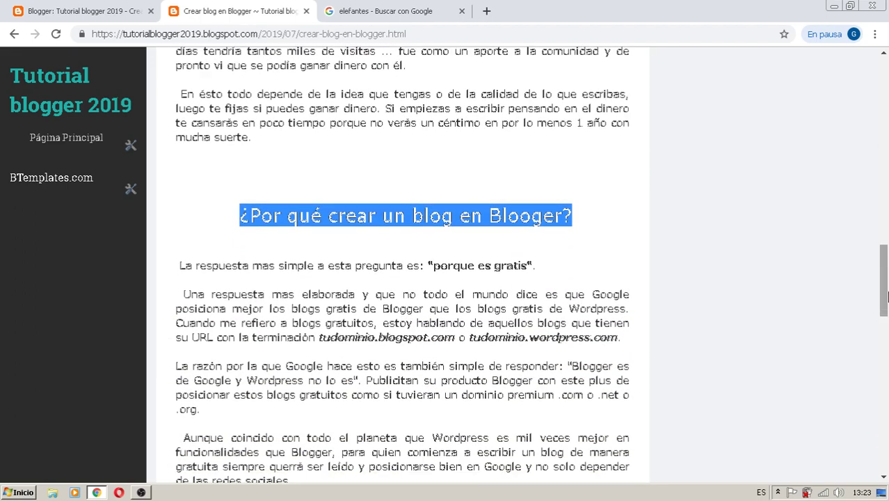
left_click(232, 272)
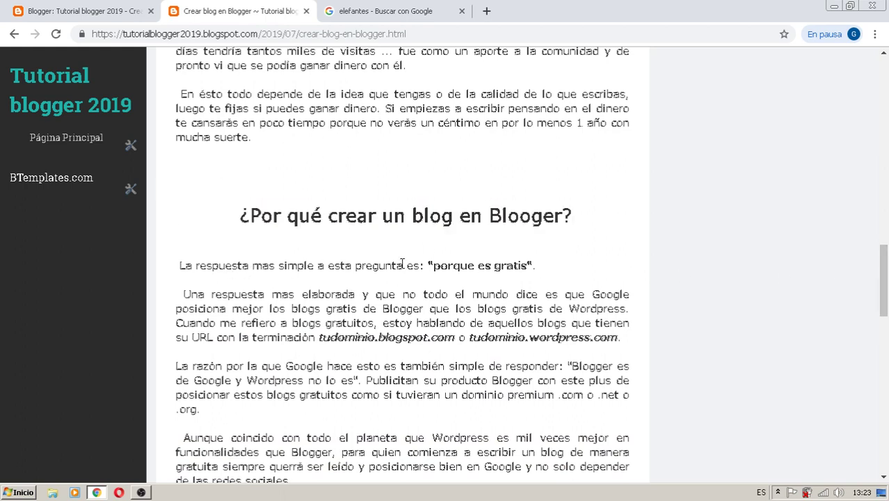
scroll(360, 234, "down", 4)
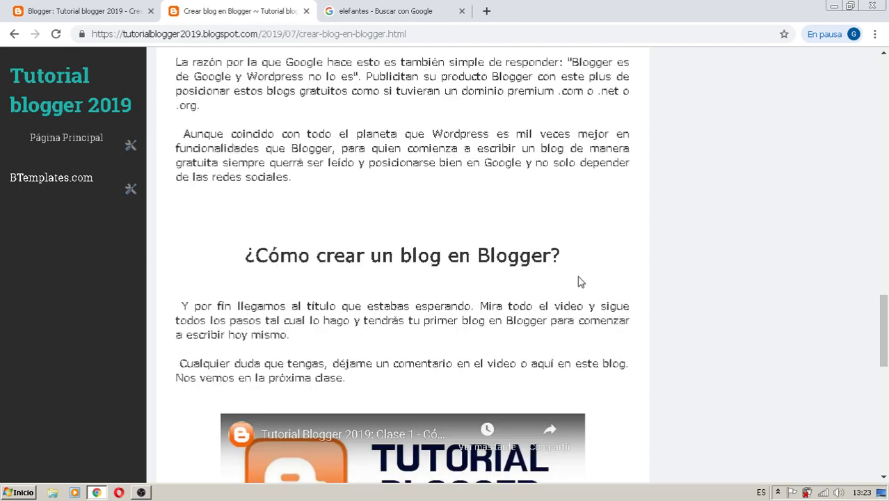
left_click_drag(885, 314, 886, 430)
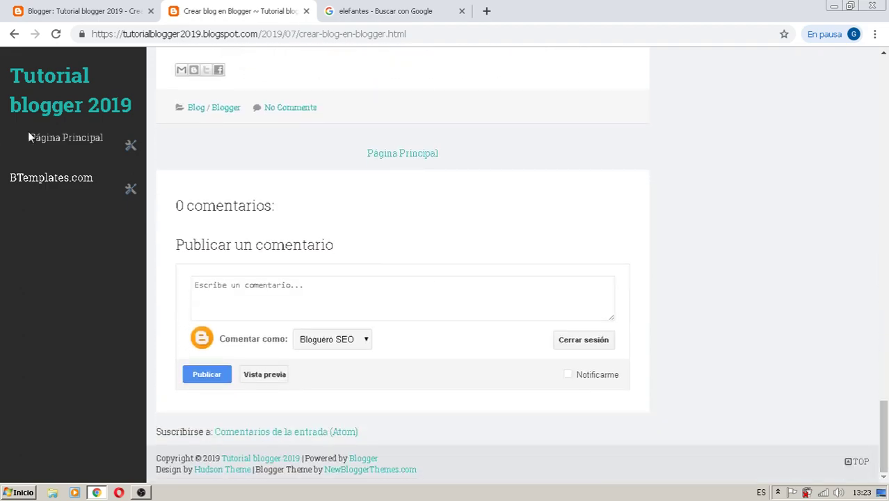
Review the published post again from its title to the video, checking how headings and paragraphs divide the text.
left_click_drag(881, 465, 886, 132)
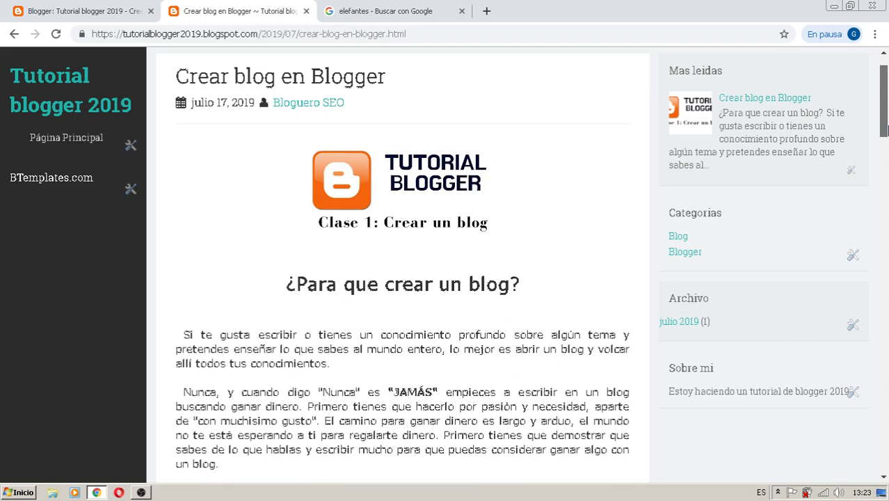
left_click_drag(886, 132, 886, 132)
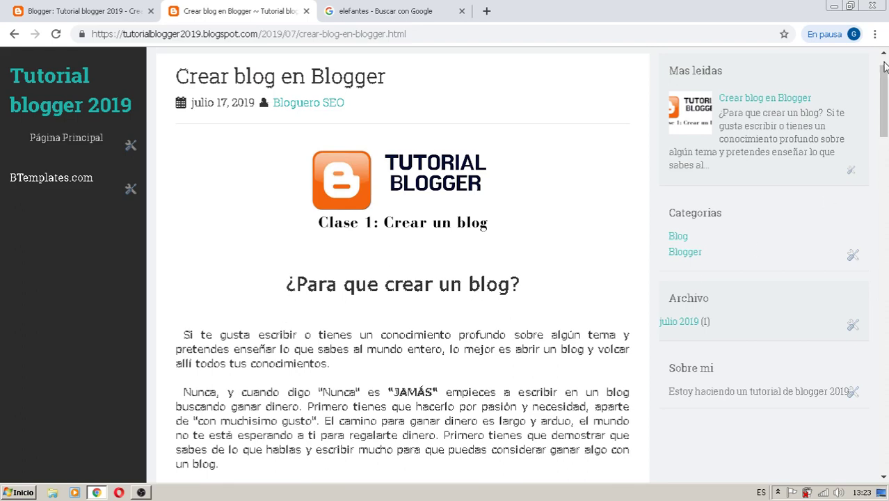
left_click_drag(885, 66, 886, 112)
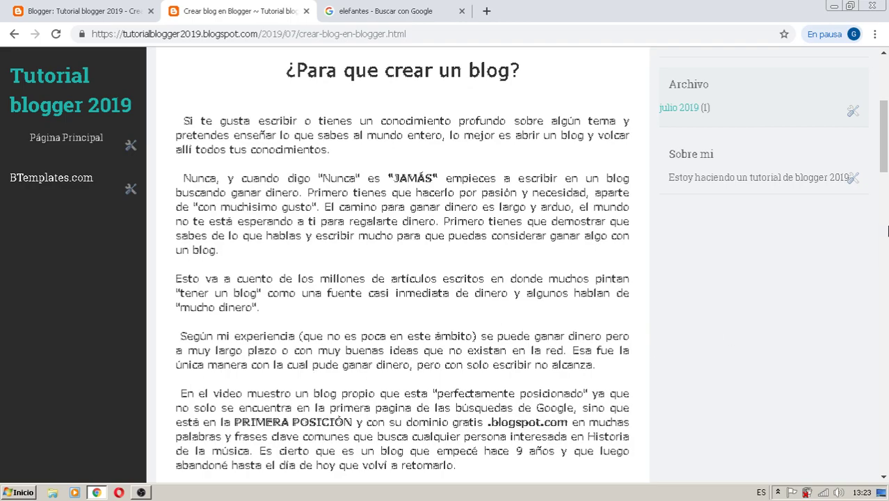
left_click_drag(886, 153, 880, 301)
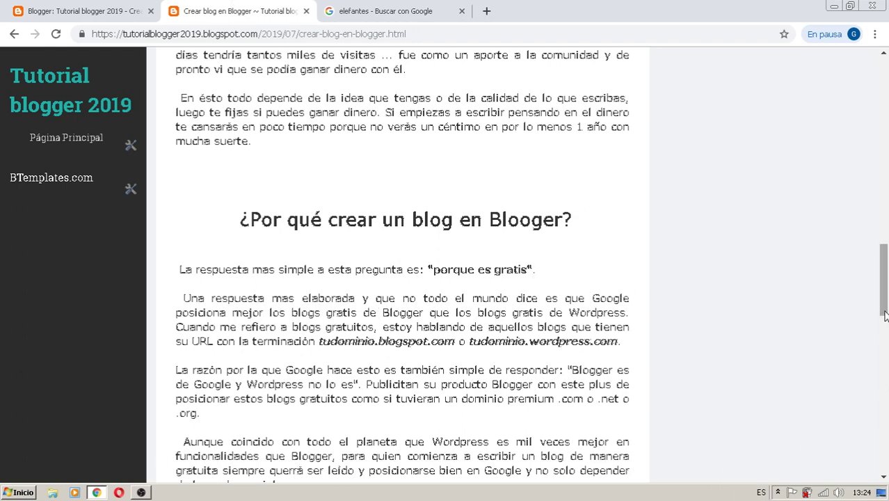
scroll(882, 292, "down", 2)
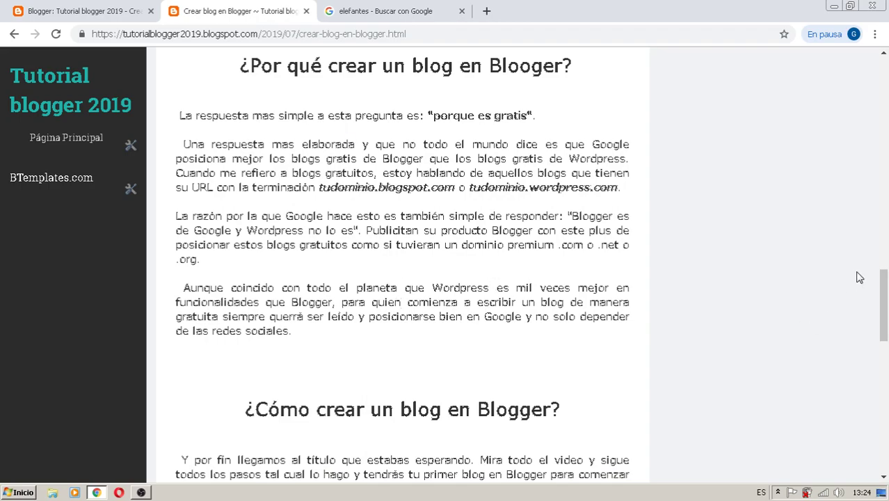
left_click_drag(883, 325, 865, 107)
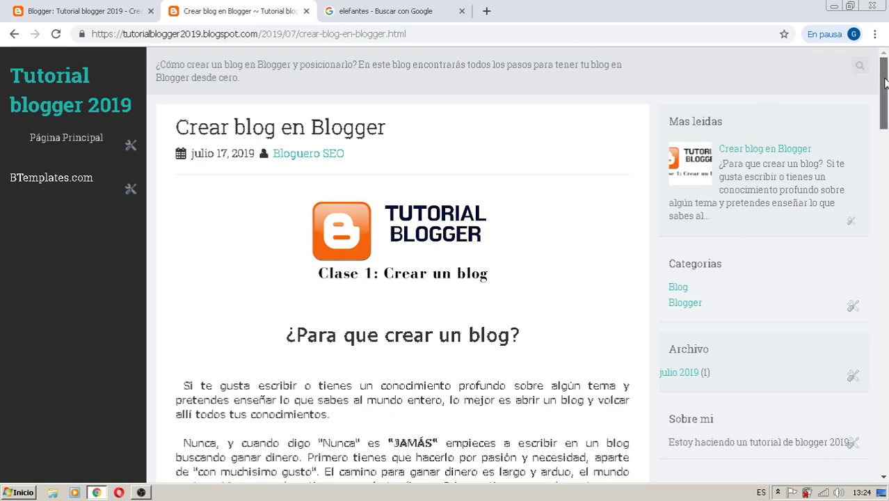
left_click_drag(885, 82, 886, 166)
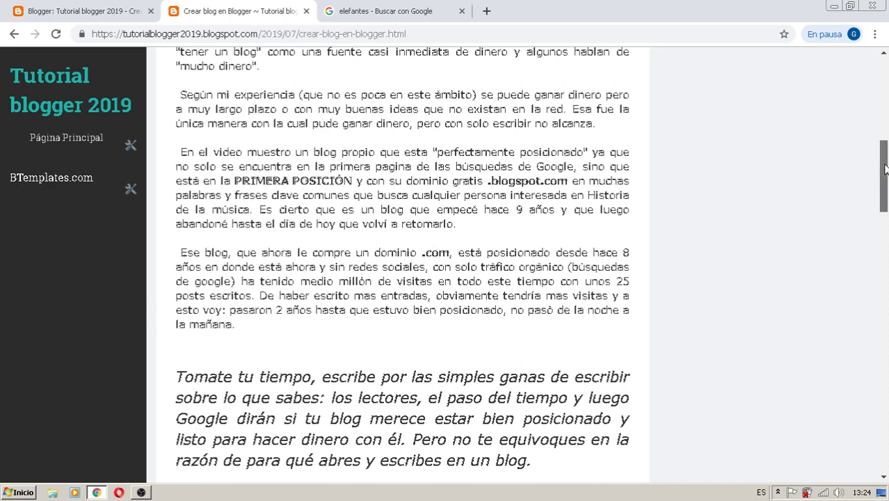
left_click_drag(884, 172, 887, 98)
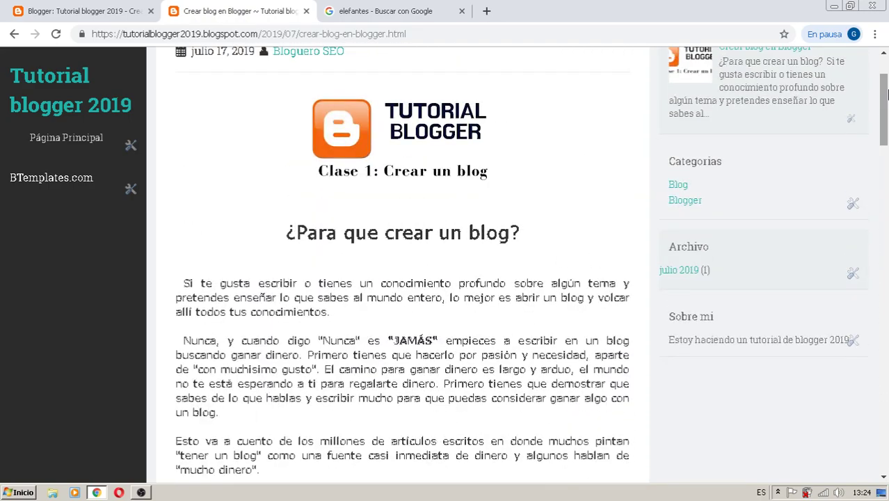
left_click_drag(884, 93, 885, 323)
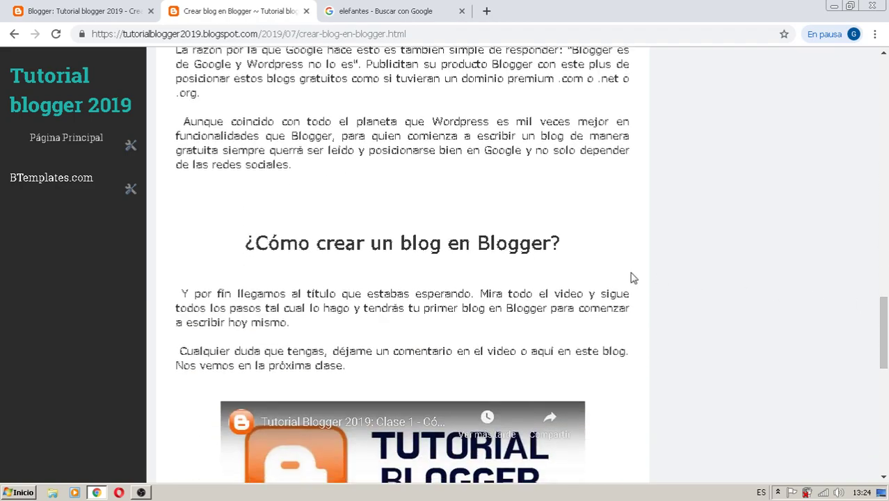
left_click_drag(883, 358, 882, 62)
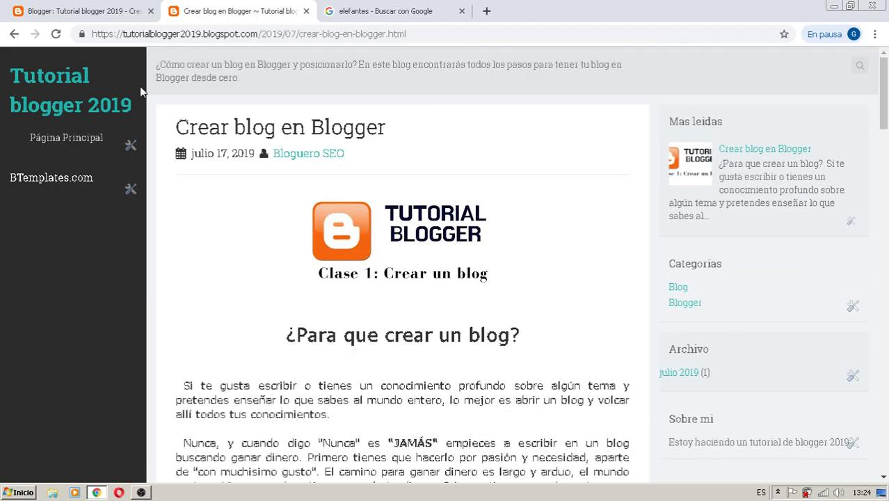
Return to the draft post and write "Esto es un Titulo" as the first line of its body.
left_click(93, 13)
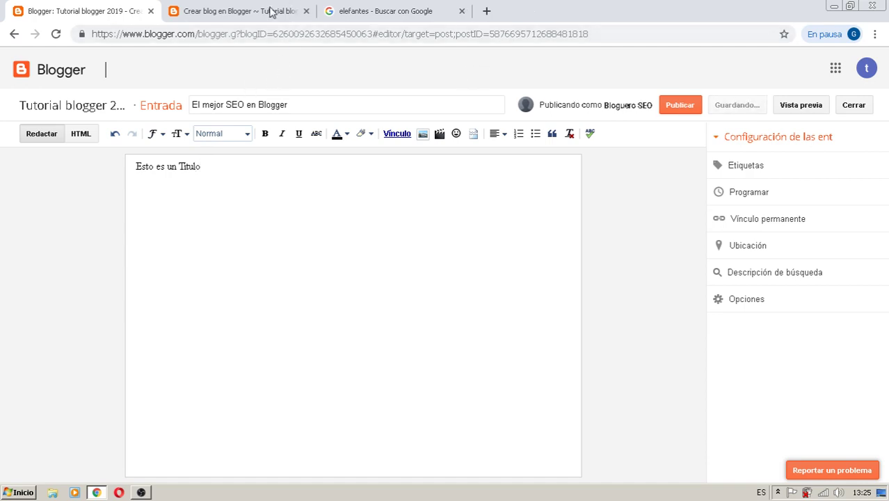
Return to the published "Crear blog en Blogger" post and compare its title with the "¿Para que crear un blog?" and "¿Cómo crear un blog en Blogger?" headings.
left_click(248, 12)
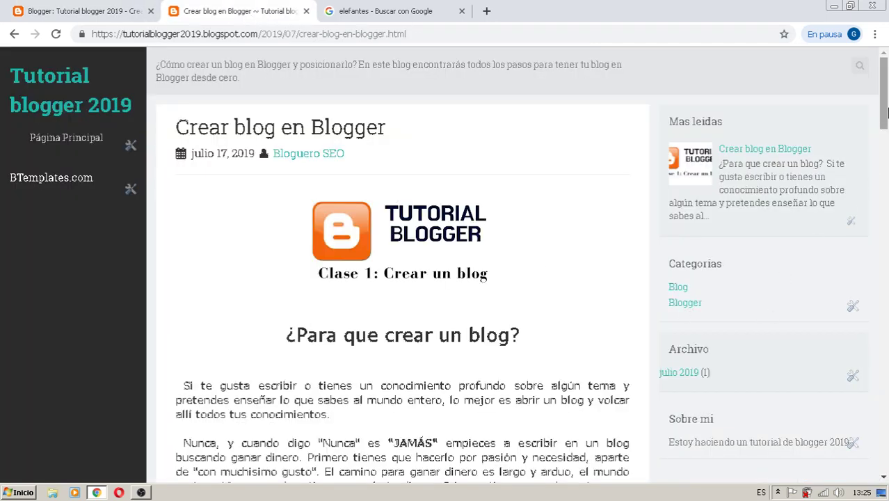
scroll(880, 104, "down", 4)
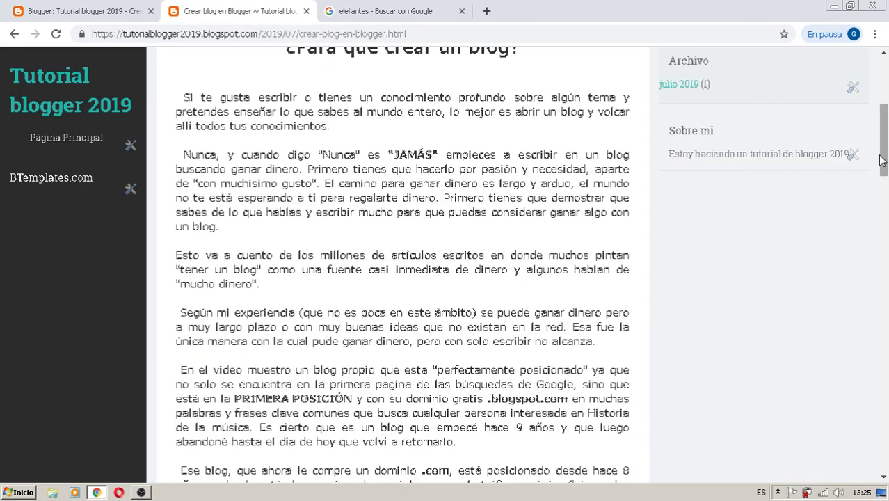
left_click_drag(881, 161, 884, 144)
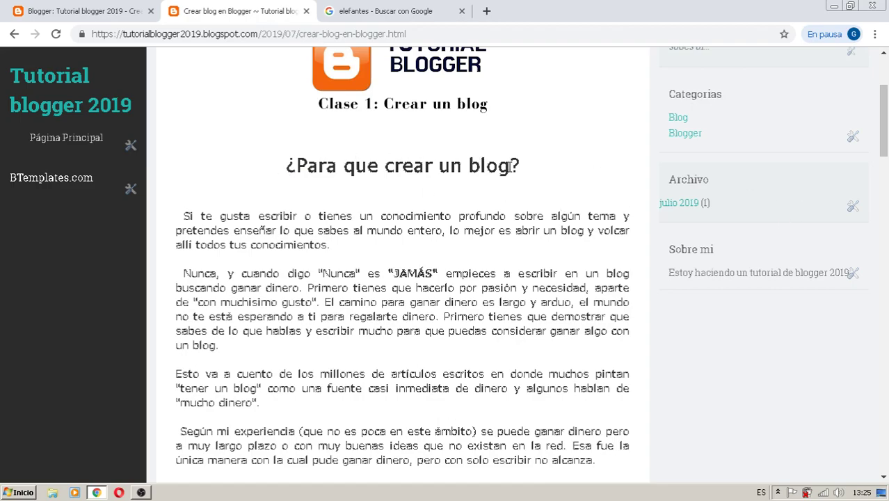
left_click_drag(884, 104, 884, 324)
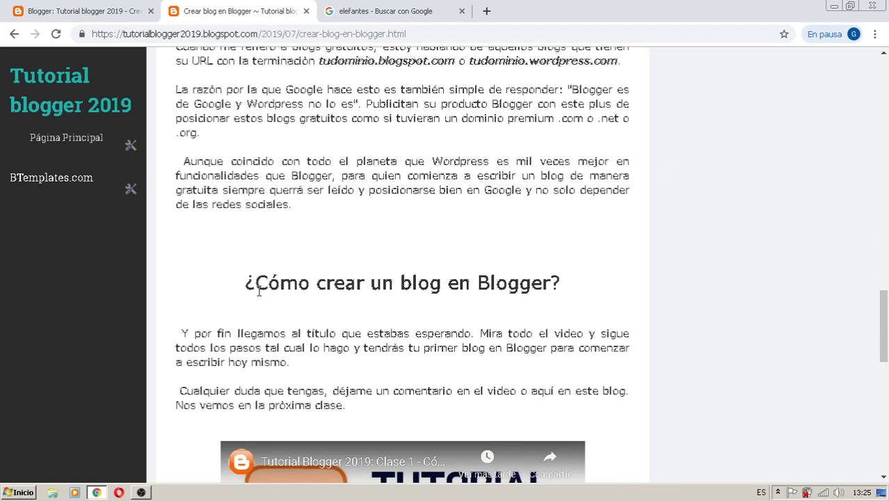
left_click_drag(877, 317, 877, 358)
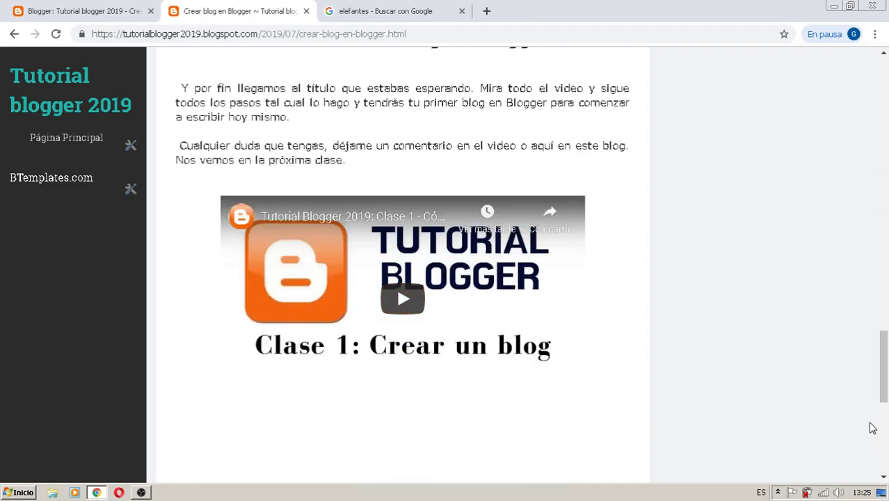
left_click_drag(882, 382, 847, 114)
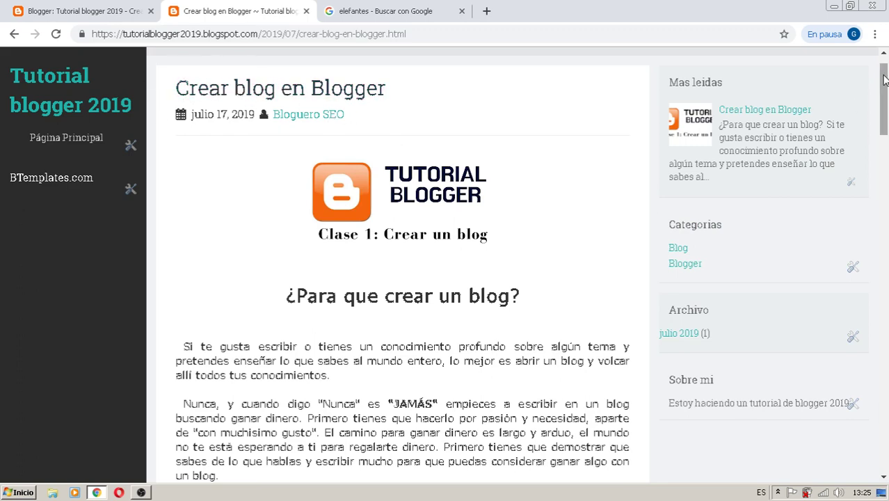
left_click_drag(885, 78, 887, 373)
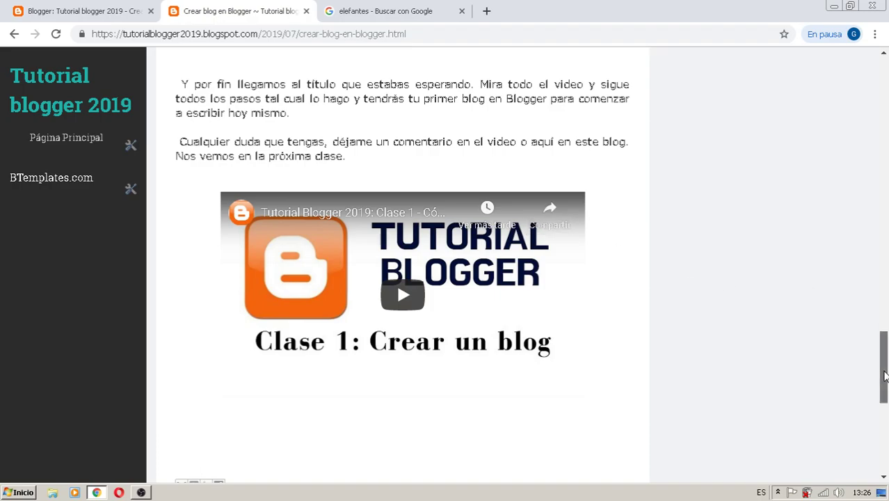
left_click_drag(885, 376, 885, 102)
Return to the draft post and inspect its HTML code, the available fonts and the text size options.
left_click(59, 6)
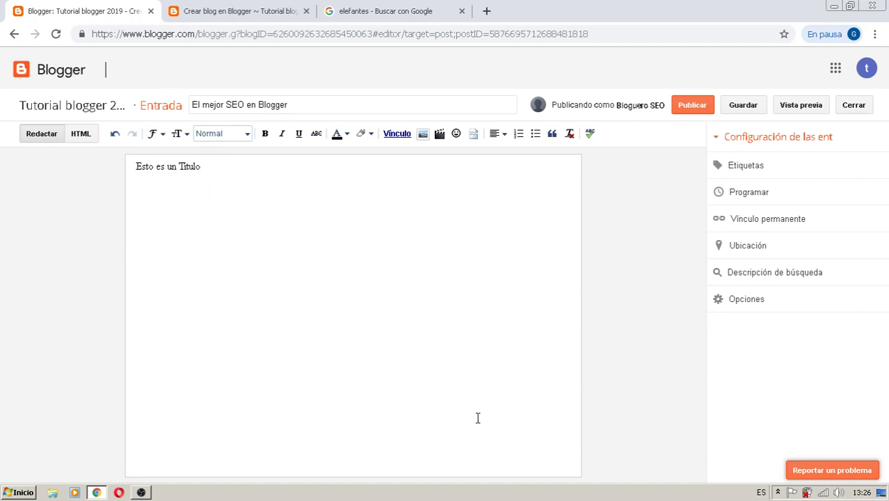
left_click(139, 169)
left_click(74, 136)
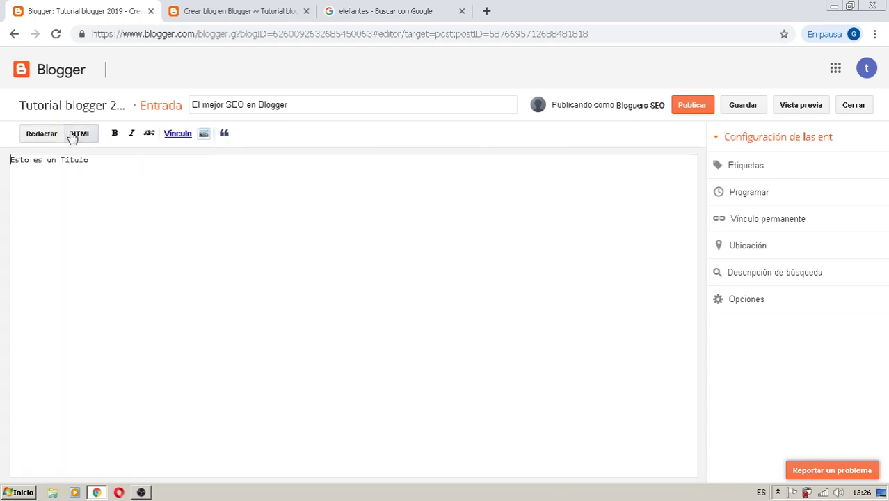
left_click(43, 137)
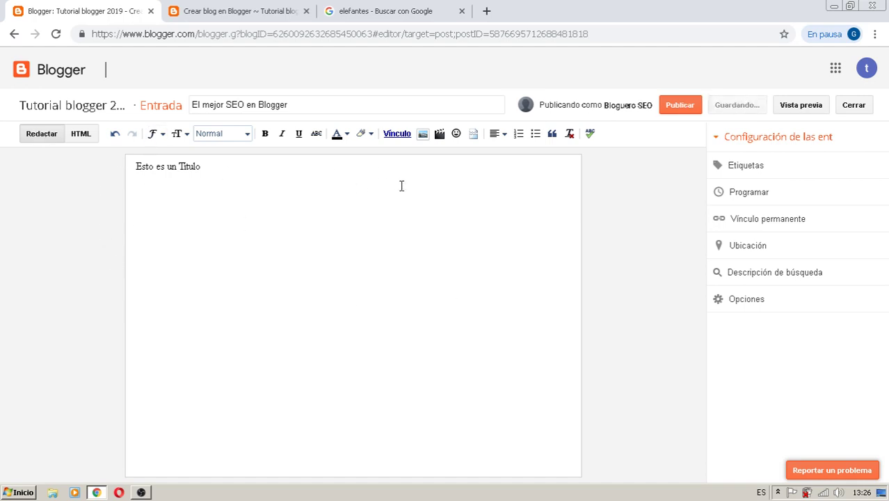
left_click(157, 135)
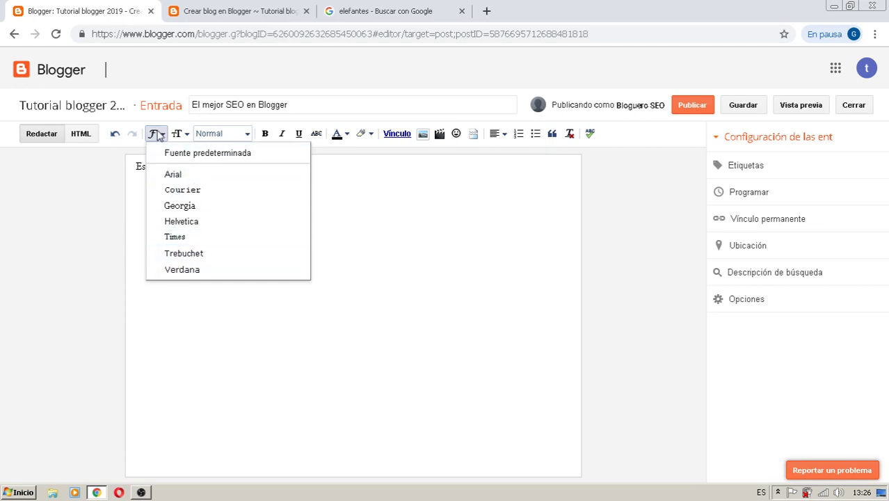
left_click(155, 134)
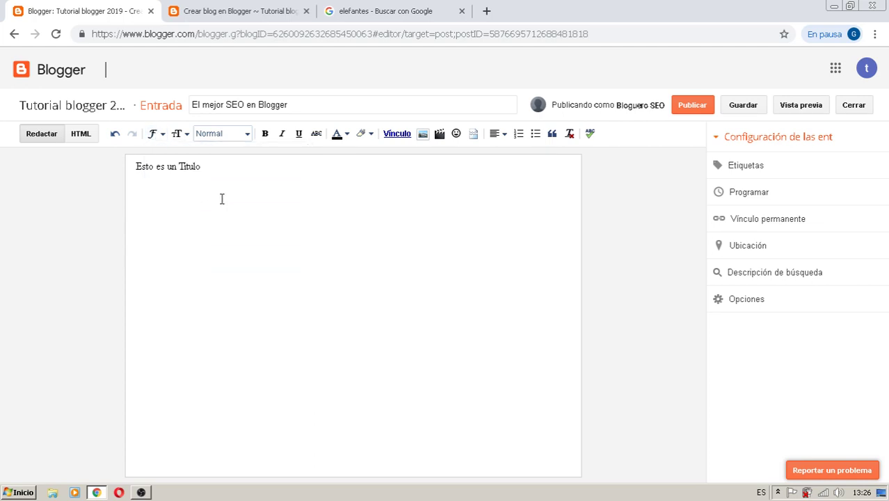
left_click(185, 137)
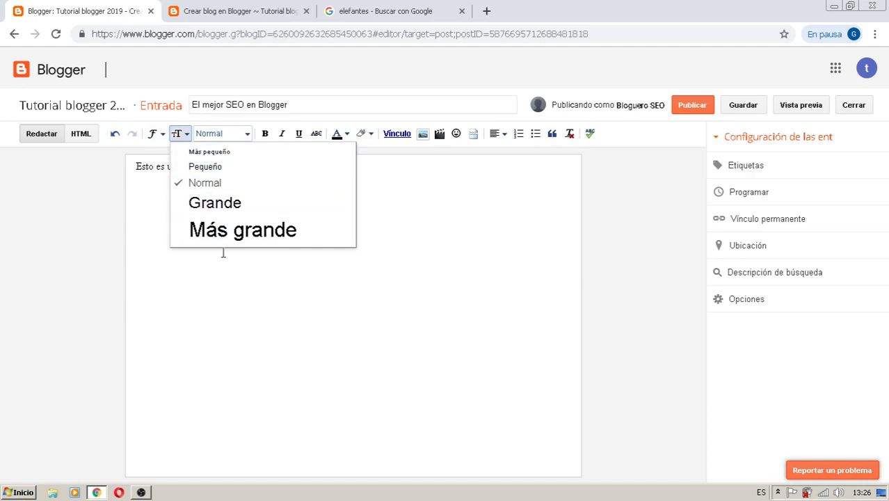
left_click(182, 135)
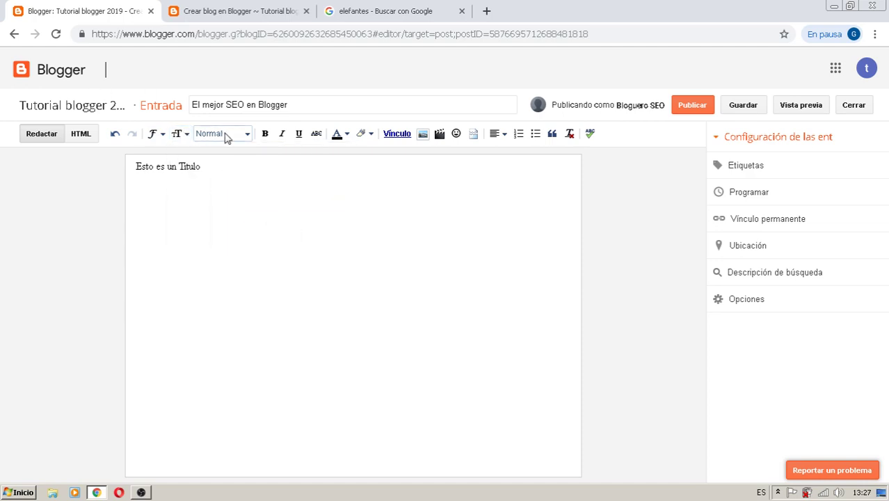
Replace the plain first line of the draft with "Esto es un título" in the Encabezado format.
left_click_drag(204, 167, 137, 168)
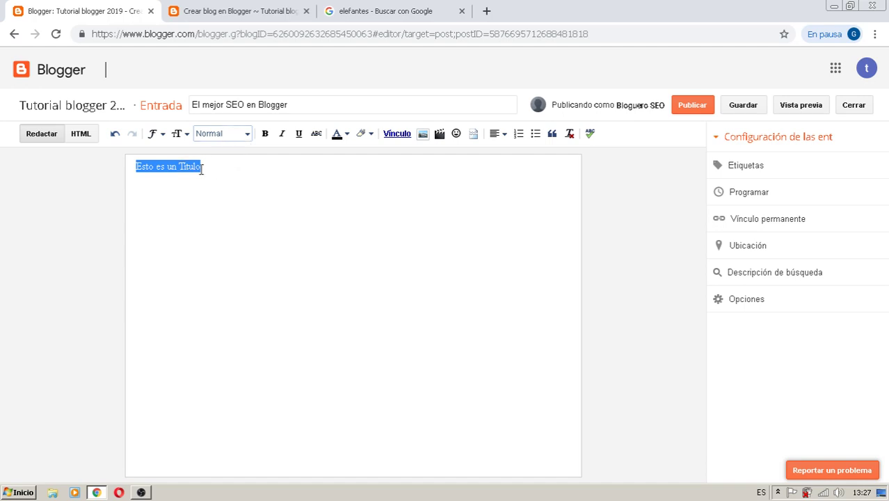
key("Delete")
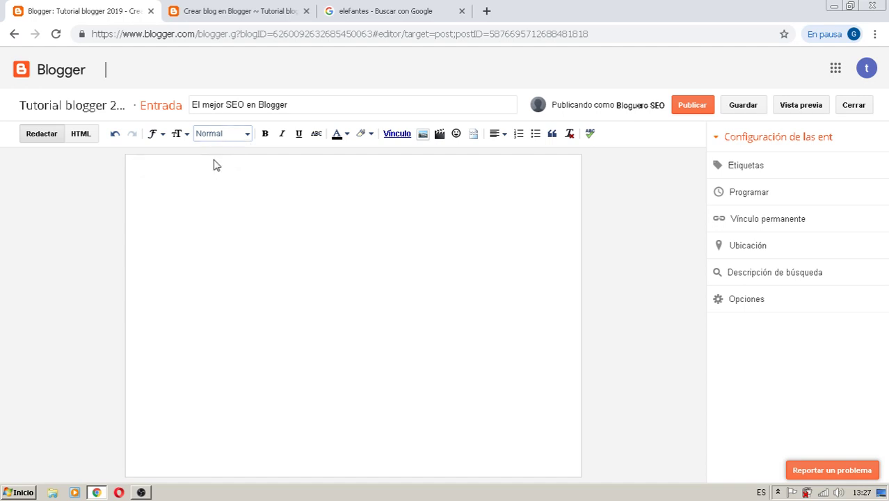
left_click(238, 139)
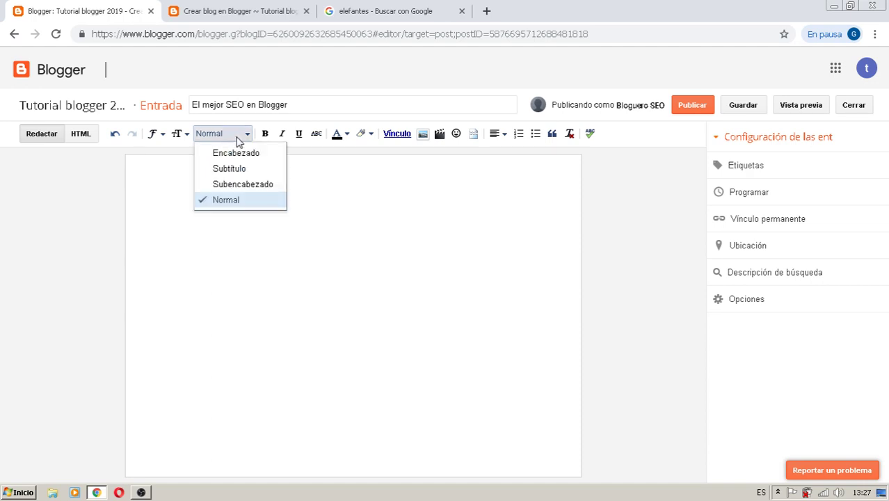
left_click(240, 153)
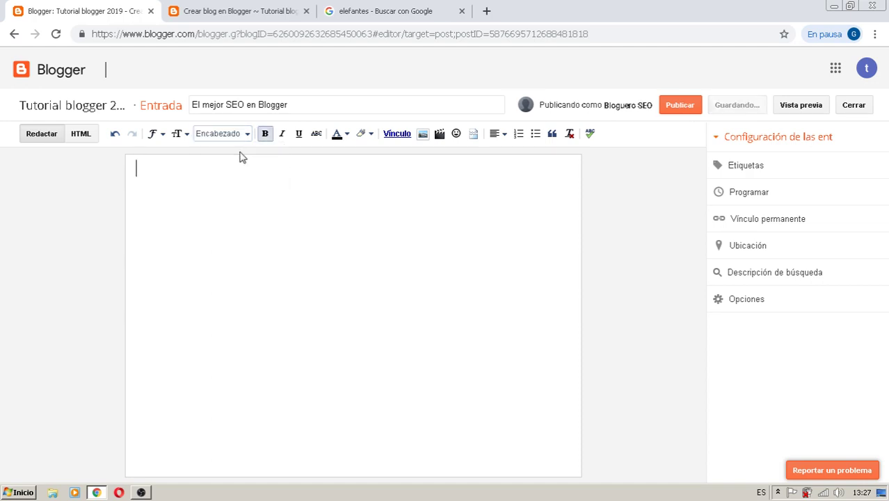
type("E")
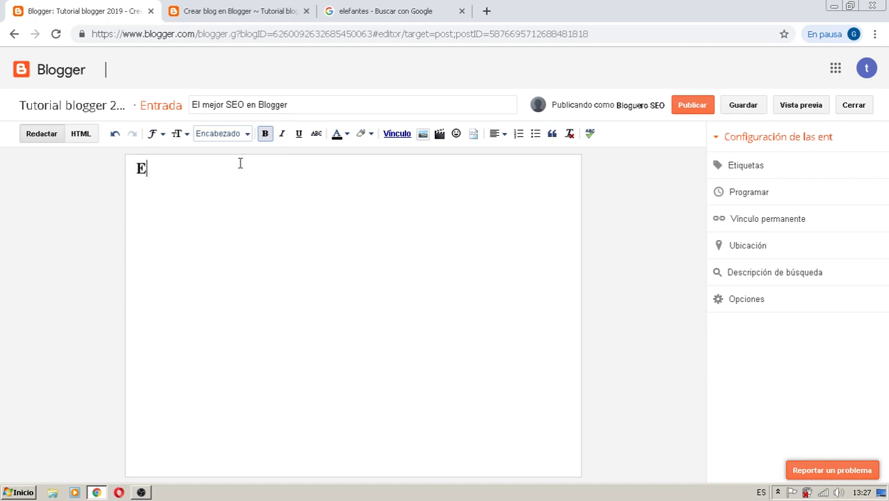
type("sto es un título")
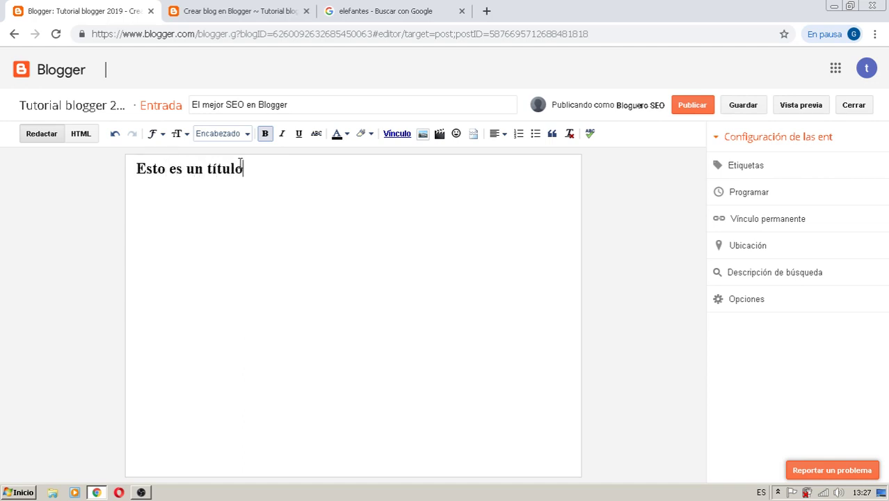
Try a second "Esto es un título" line, converting it from normal text to Encabezado, and delete that line.
key("Return")
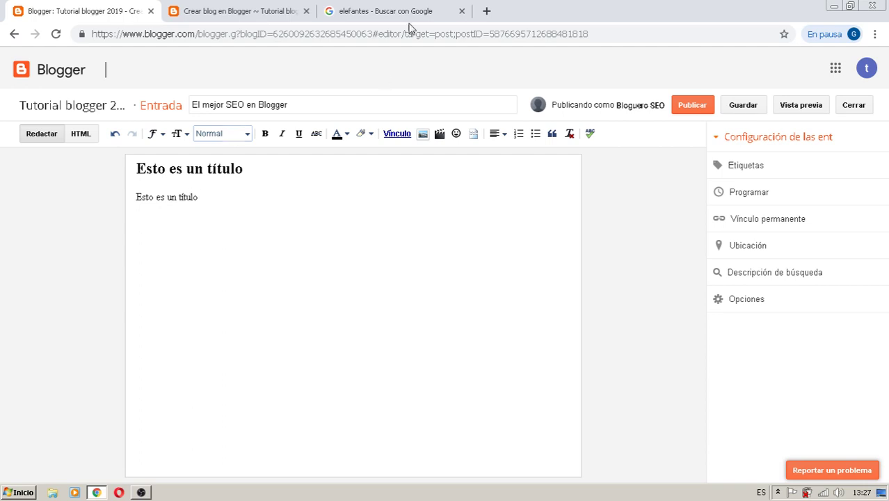
left_click_drag(212, 197, 123, 197)
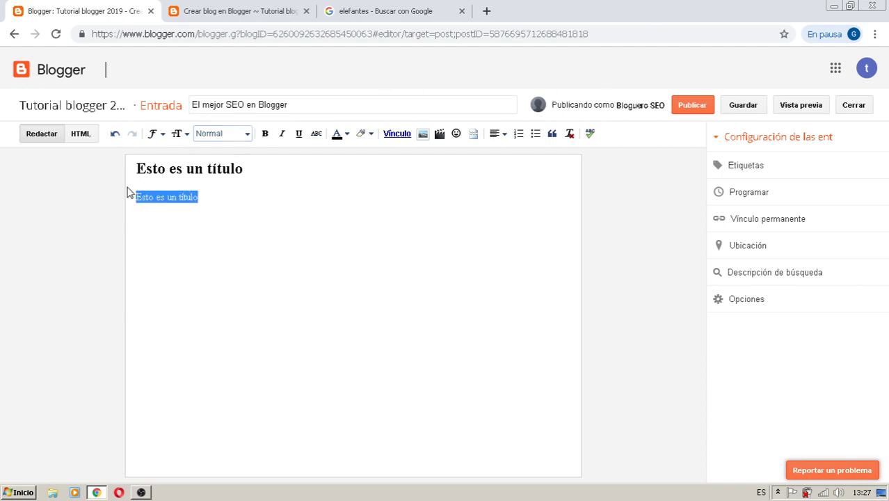
left_click(235, 135)
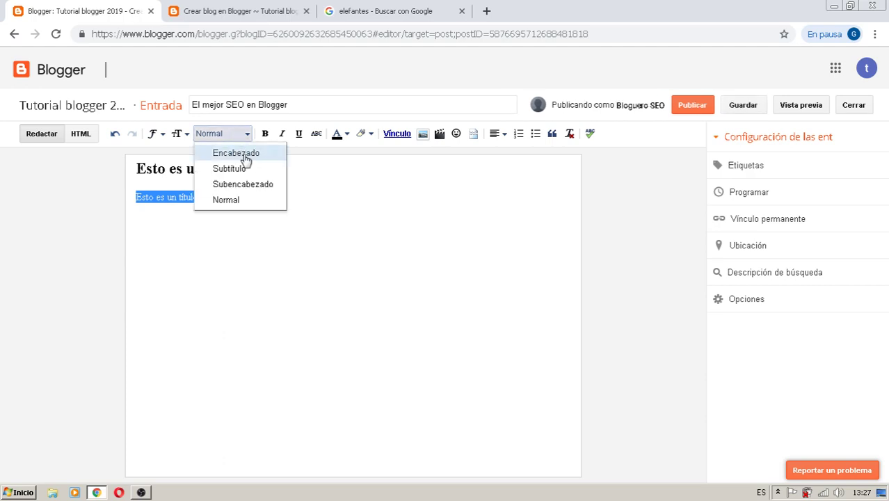
left_click(245, 154)
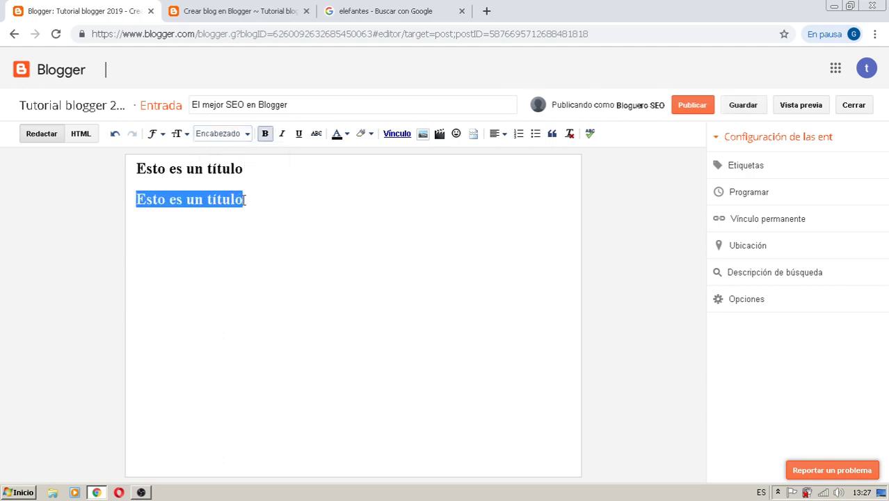
key("BackSpace")
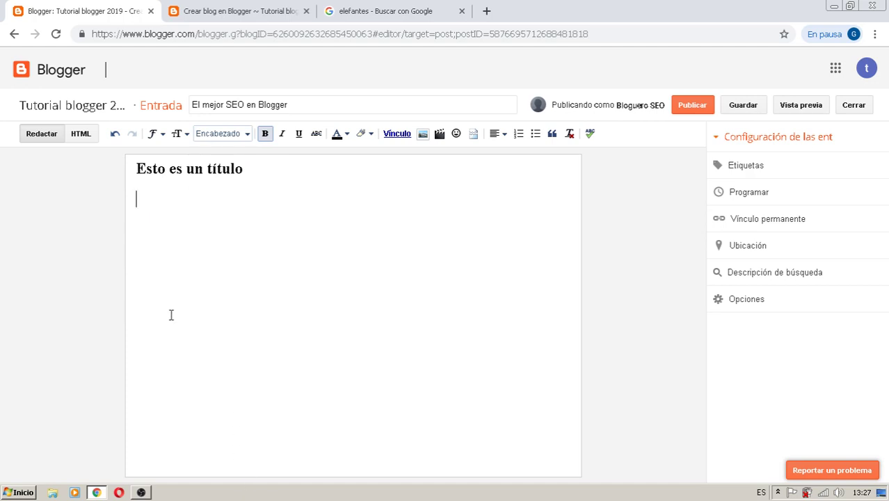
key("BackSpace")
Centre the "Esto es un título" heading.
left_click(264, 136)
left_click(503, 139)
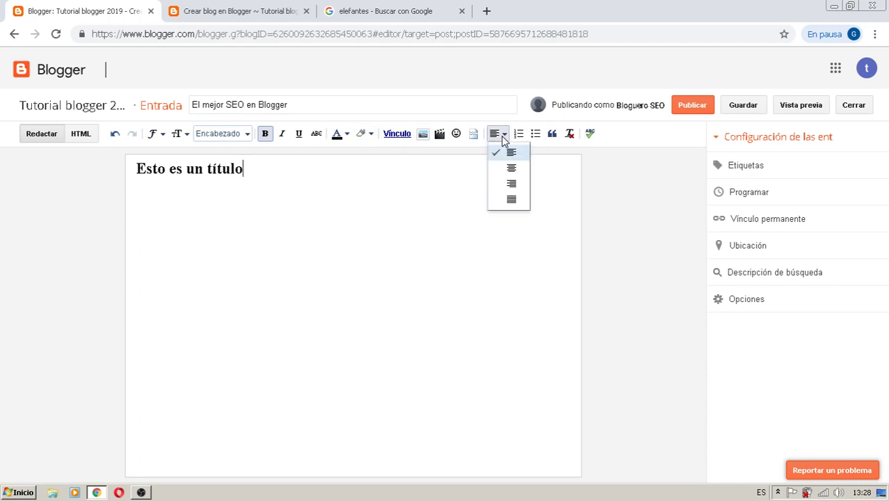
left_click(510, 169)
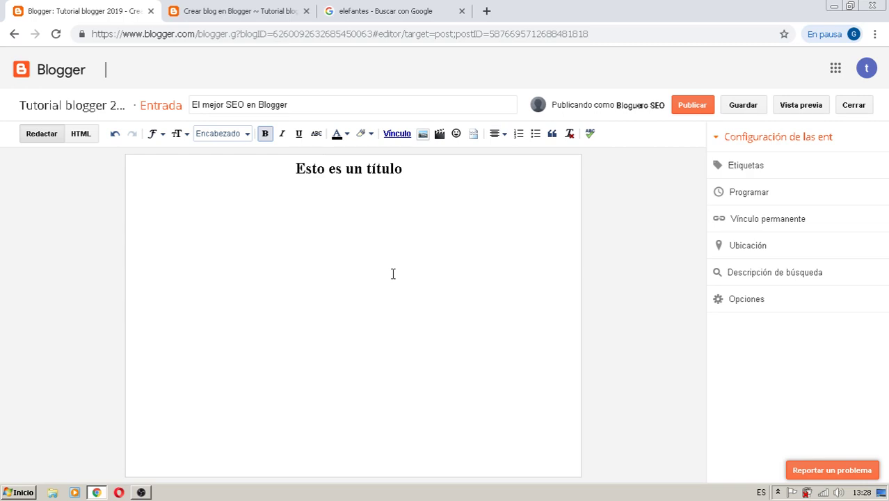
Add the line "Esto es un subtítulo" below the heading in the Subtítulo format and centre it.
key("Return")
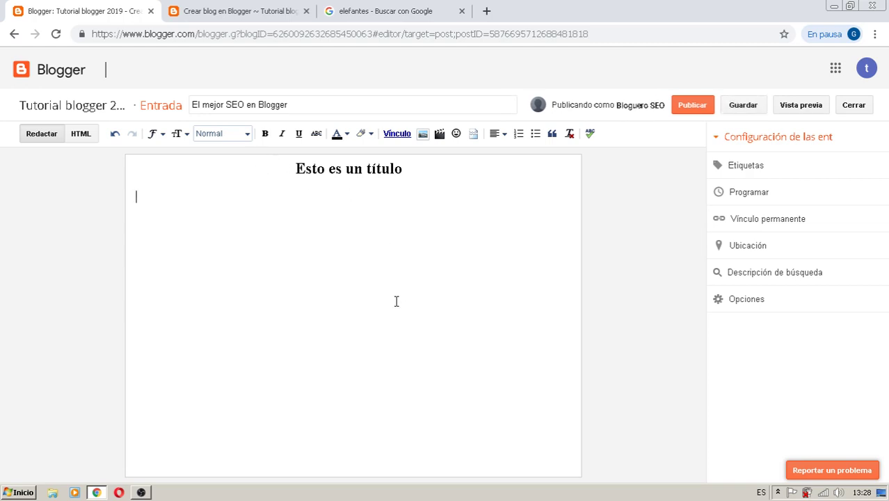
type("Es")
left_click(246, 136)
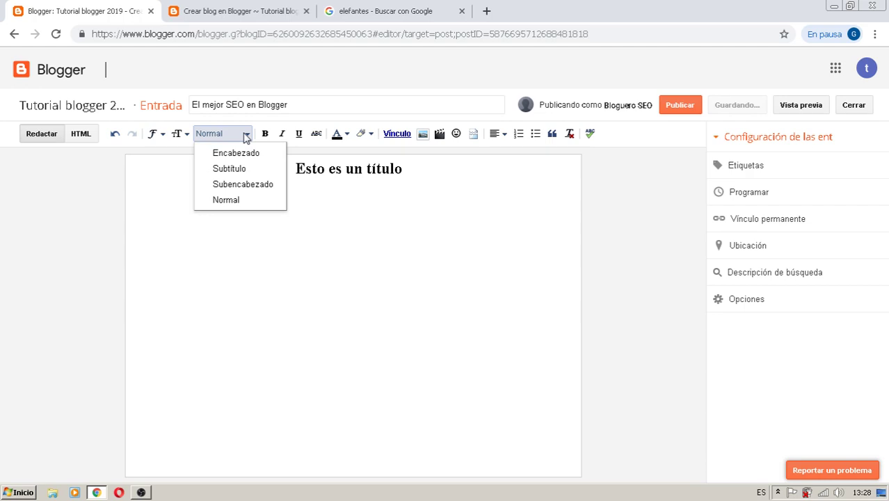
left_click(245, 170)
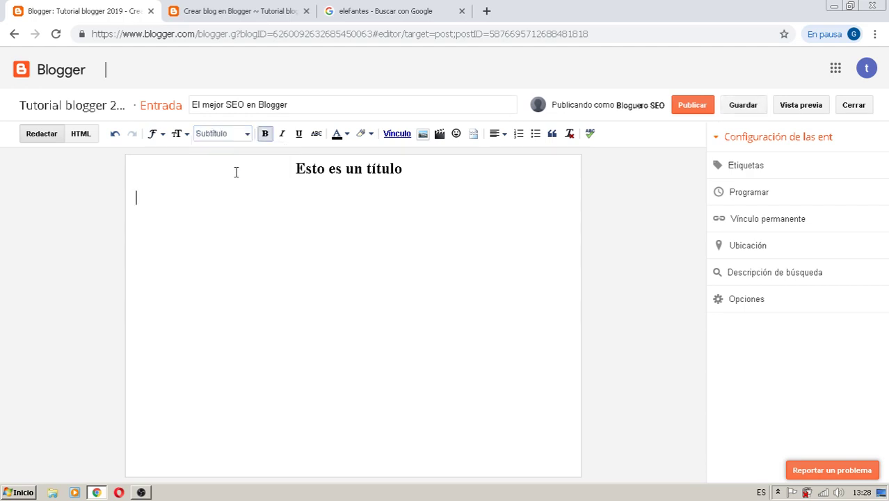
type("Esto es un sub")
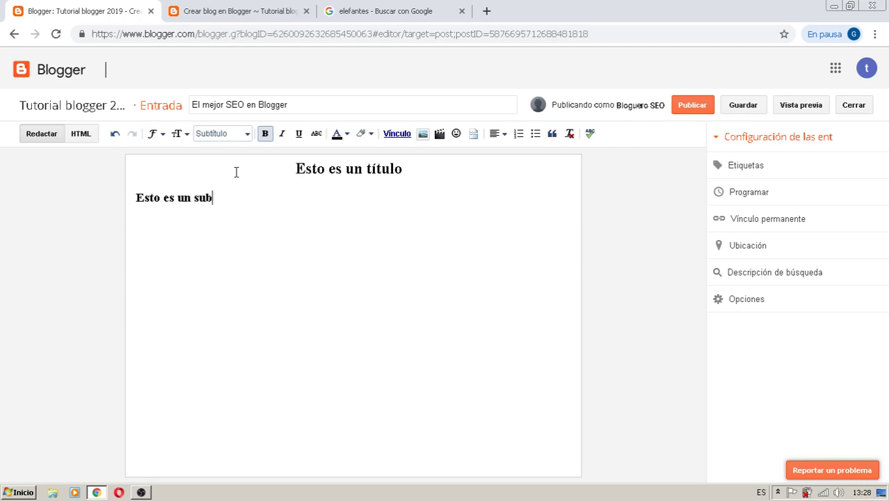
type("título")
left_click(503, 135)
left_click(506, 166)
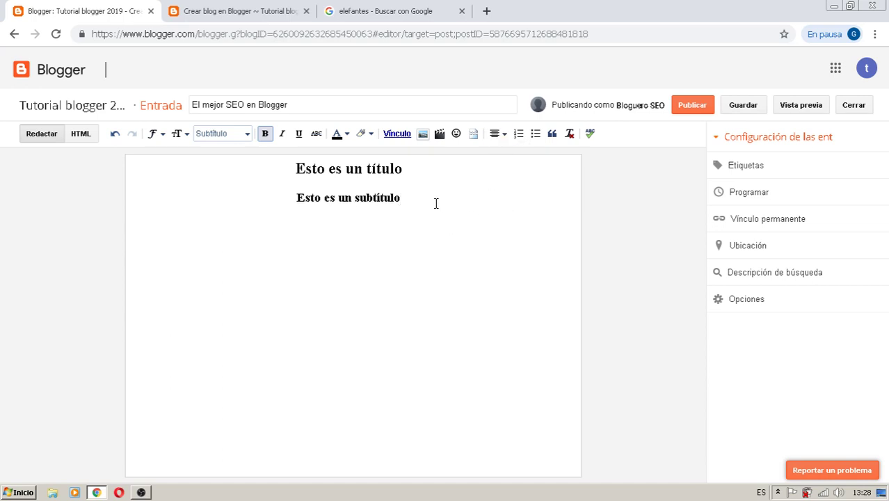
Add a line of random filler text in the Normal format below the subtitle as a sample paragraph.
key("Return")
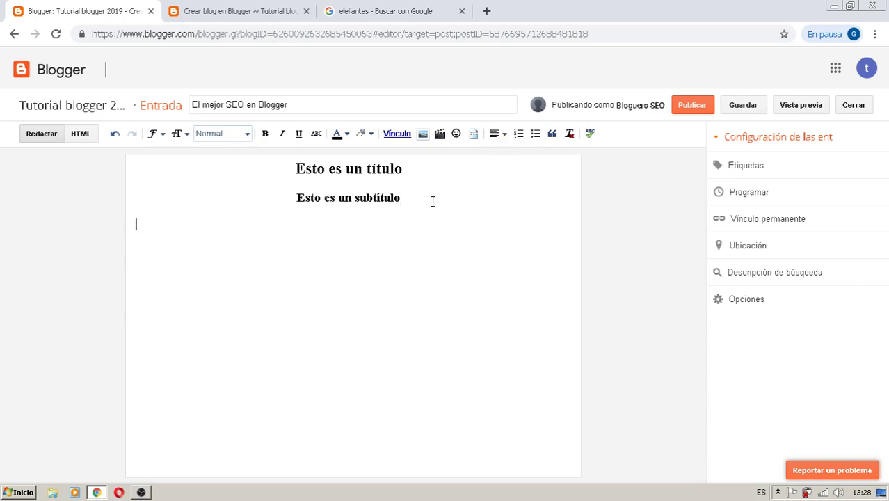
type("sdhgdghaufhfhivuhvudhgerhguihuvdaughuighuhdu")
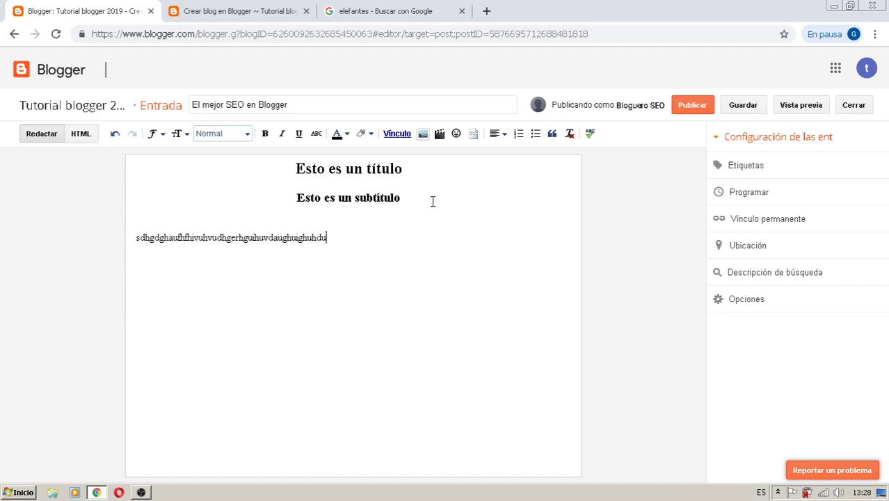
type("dfhbdfhvdaujhiahghgaulghakjghnagahghgkvjnhgadkhga")
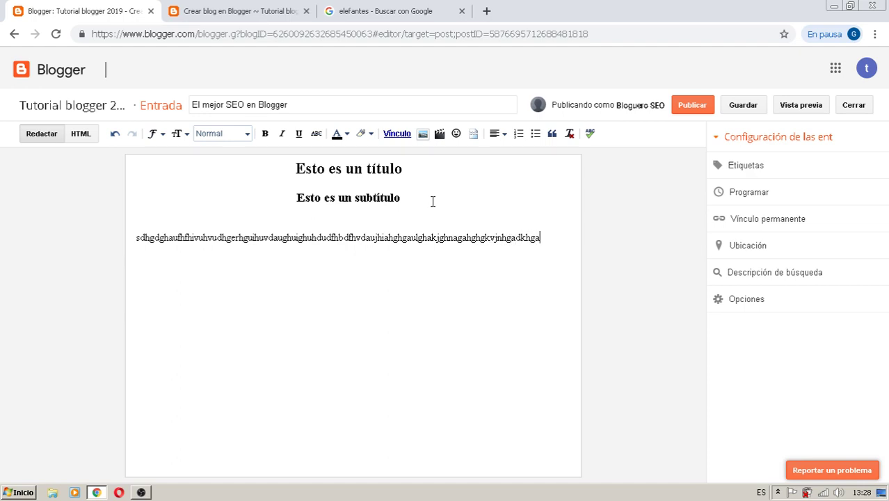
Extend the sample paragraph below the subtitle with several more lines of random filler text and end it with a full stop.
type("kjghadlghjghadfgjhadfljghadjghsdfjgshgsdjglhsdfjghsdfkjgh")
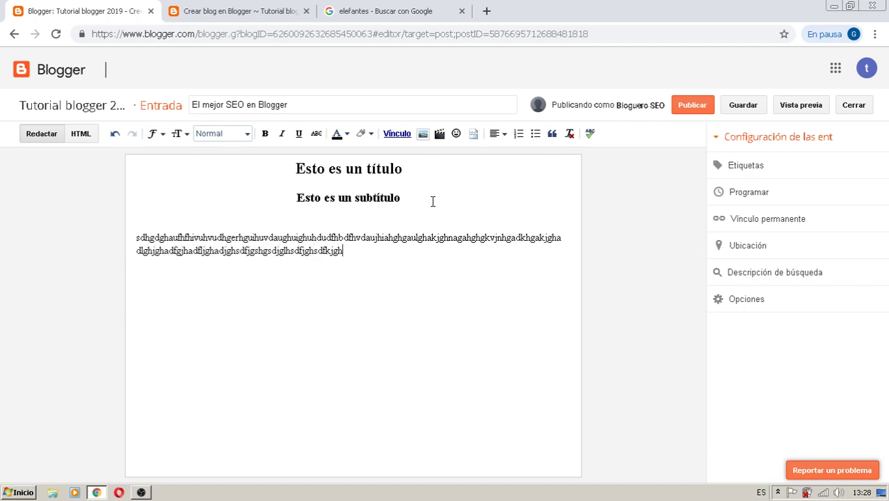
type("sdffshgdfjlghdjsglhdgsdfgjsdfhfkjhgjghdfkjghdkjghdfkjb")
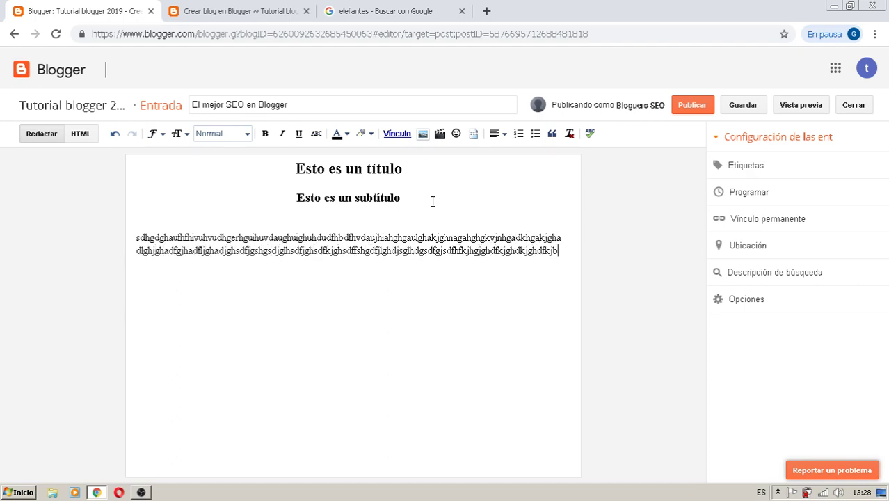
type("hfjkhdkjghgduighdsighuigheruityheruihughsguh")
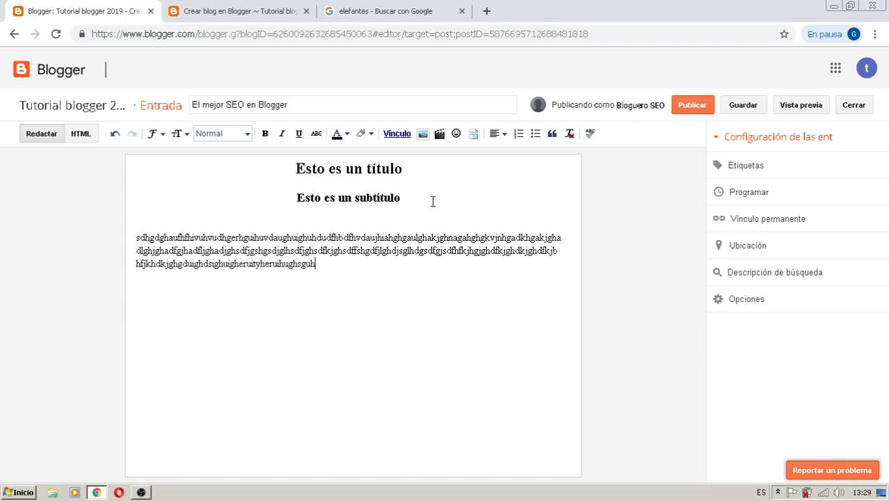
type("sdgkhgkdfjbhdfkjhsdgdfkjghdkjghduigteryuioerhgu")
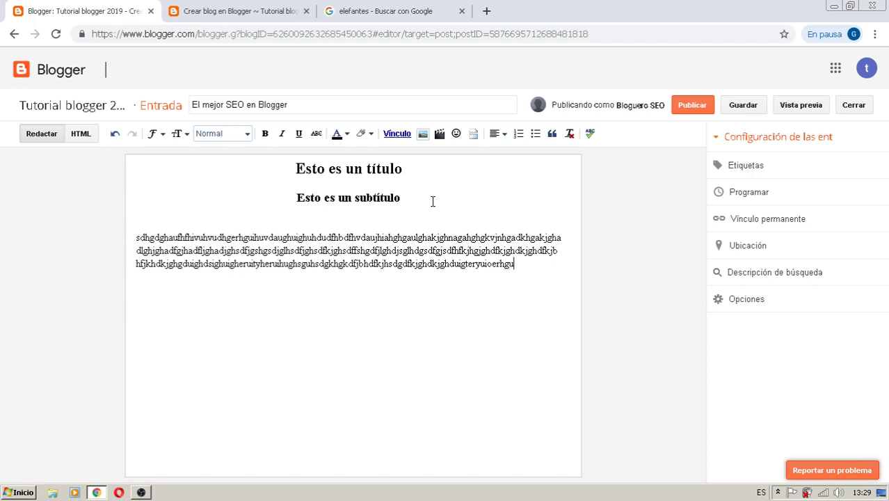
type("hfdgklhdfguifhguihgusdfghdfgldhgudighdufh")
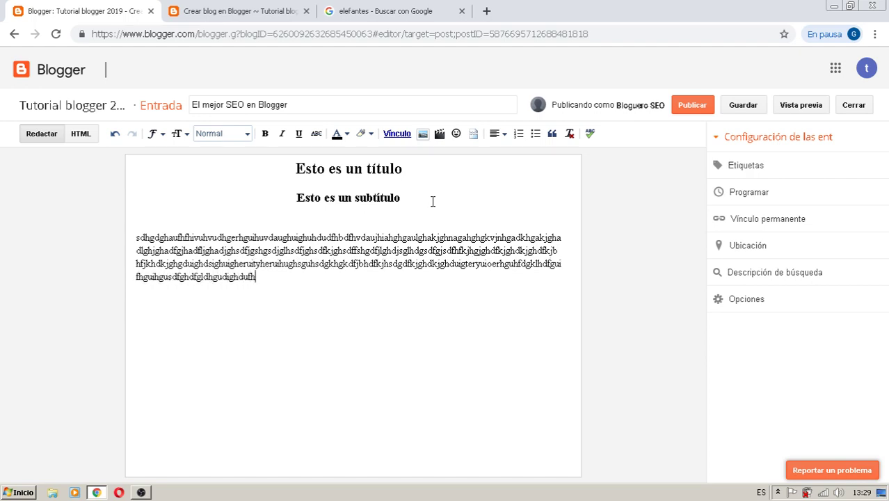
type("gsdfjgklhsdfjghdfsgkjdfhnbjfgbhfjghdfkjgndfngdfngd")
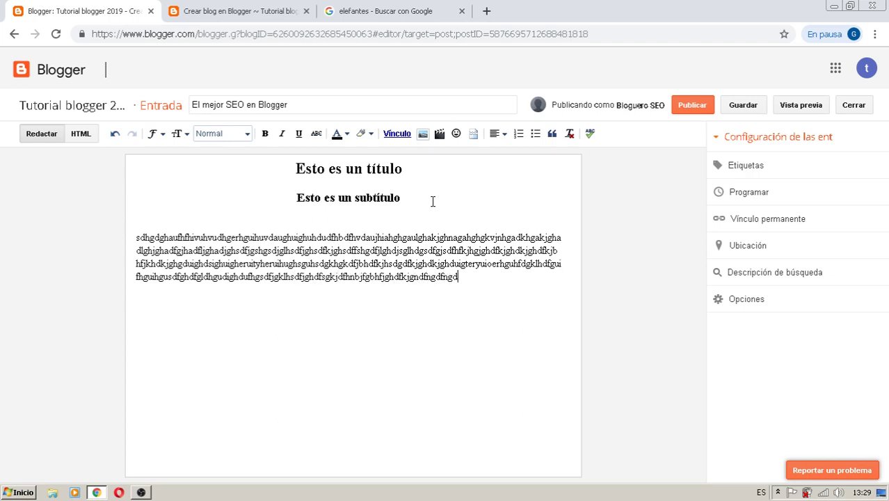
type("fgfdkjfd jgfndgdfjg sdfgjnbdf gjsdfnb djfgn dfkjsh")
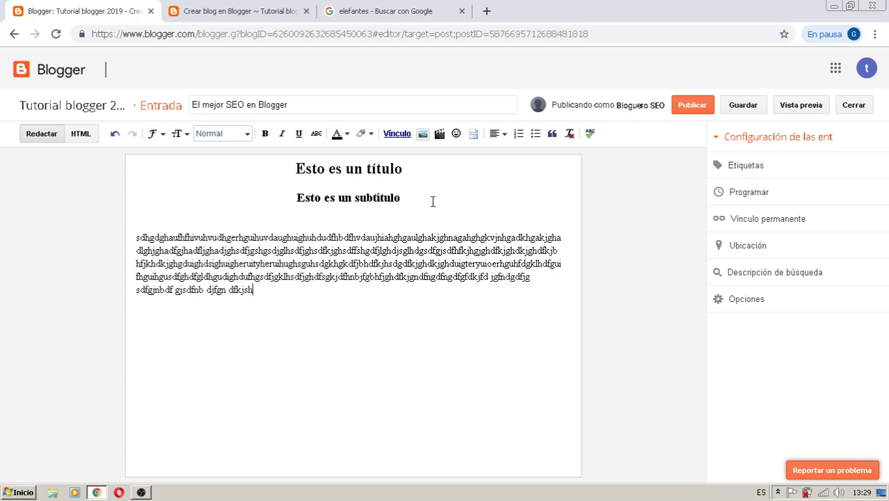
type("n gsdfkj hngsdkjf hndf sdfng sdkjhg sdkjfg hsdf hsdi sdig sdi")
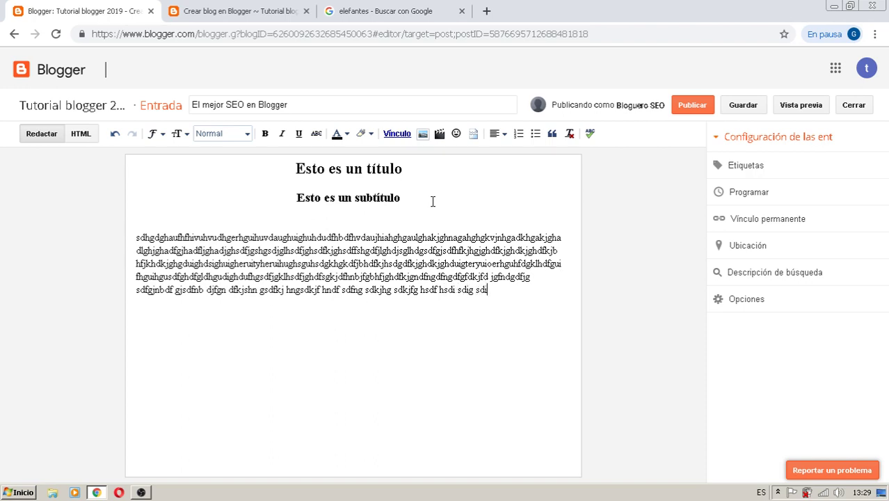
type("g usgjdfuip ghspu gsdfiug sfiou gupi ugoui g")
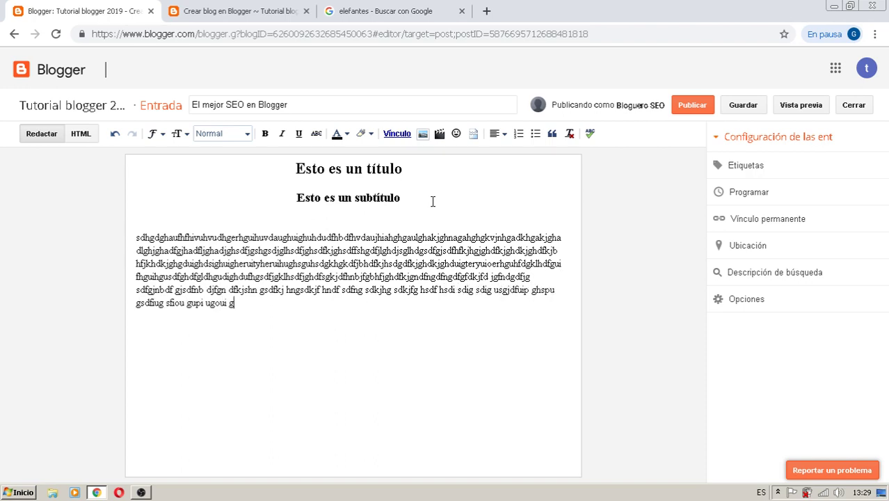
type("si gupsfio usgio ugfi ui gfus isdfug isdfu")
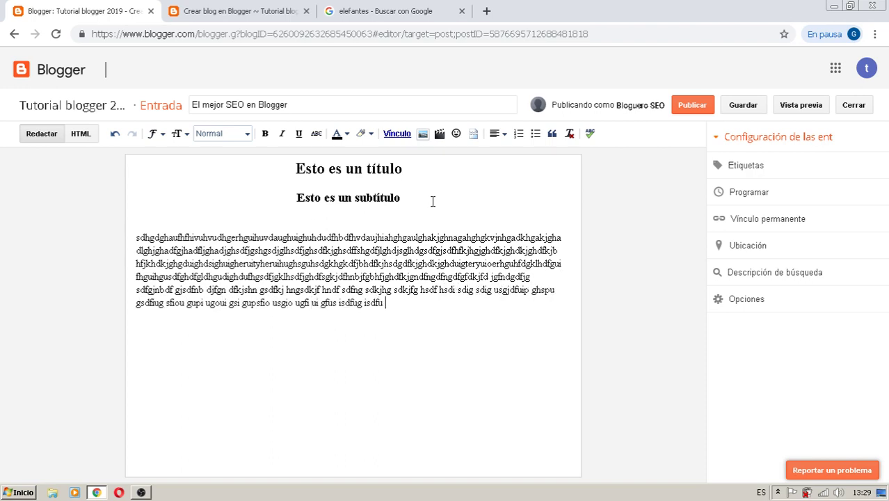
type(" sgisdfugsfiou gsdfiu gsfipgsfiuipsfu gsfpi ugiugiu gfiugifs")
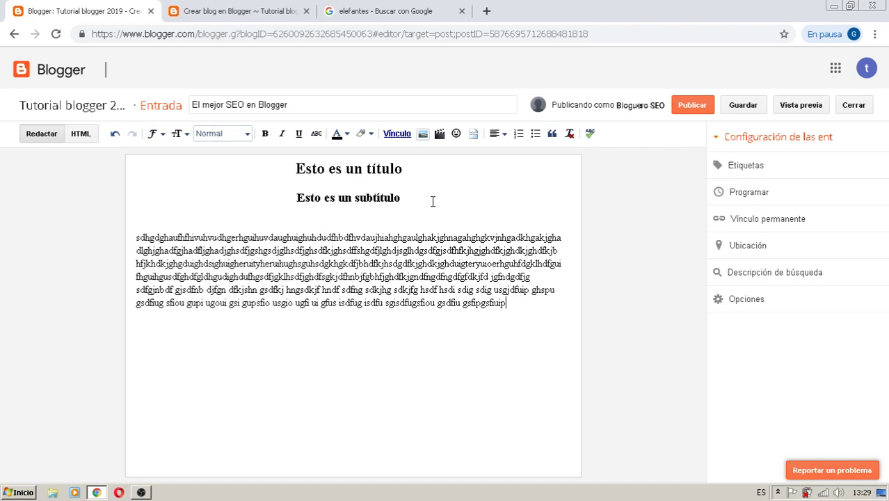
type("du gipsug")
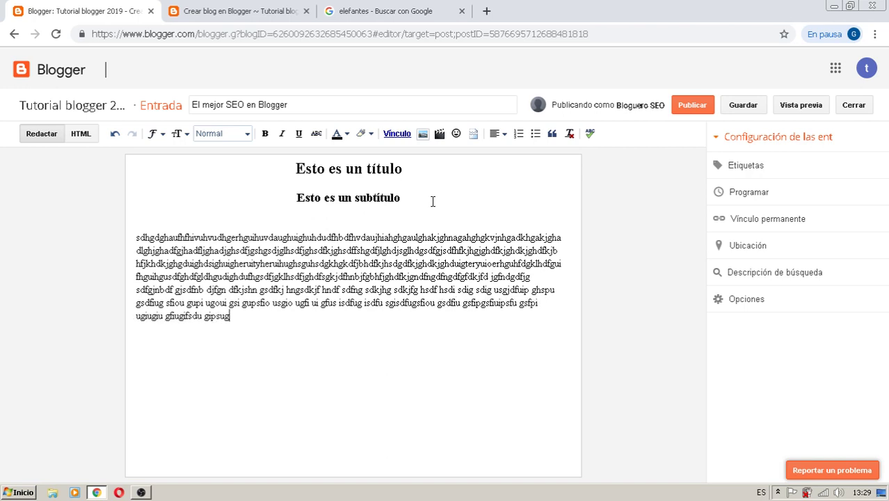
type("siu gsfio ufisdo ugfspgi ufspi ufgipf g")
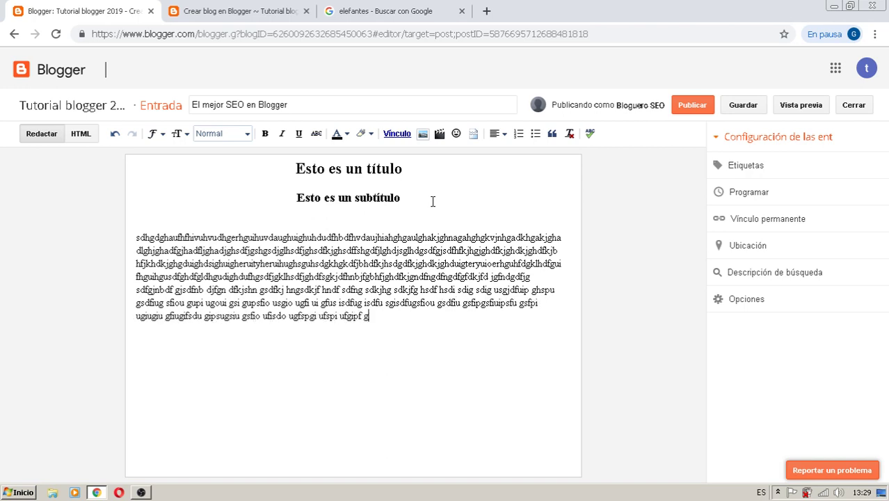
type("fiosu gfsdg sf pogisu fisou gsdfpio usdfgi usdfip gusfpsgu op")
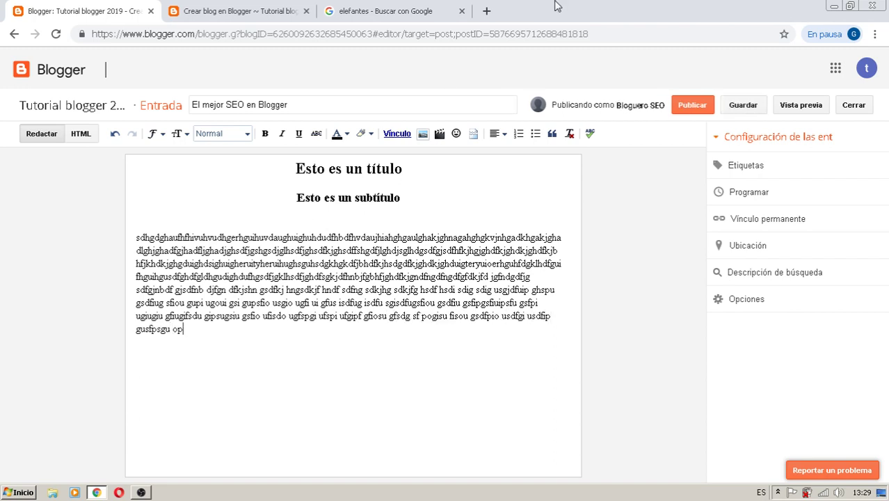
type(".")
Insert spaces into the long unbroken strings in the first lines of the sample paragraph to split them into words.
left_click(199, 250)
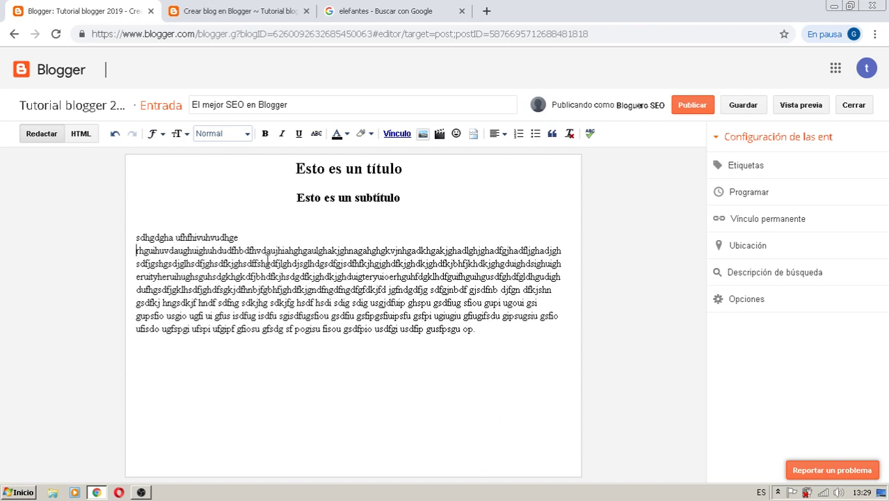
left_click(274, 250)
left_click(309, 249)
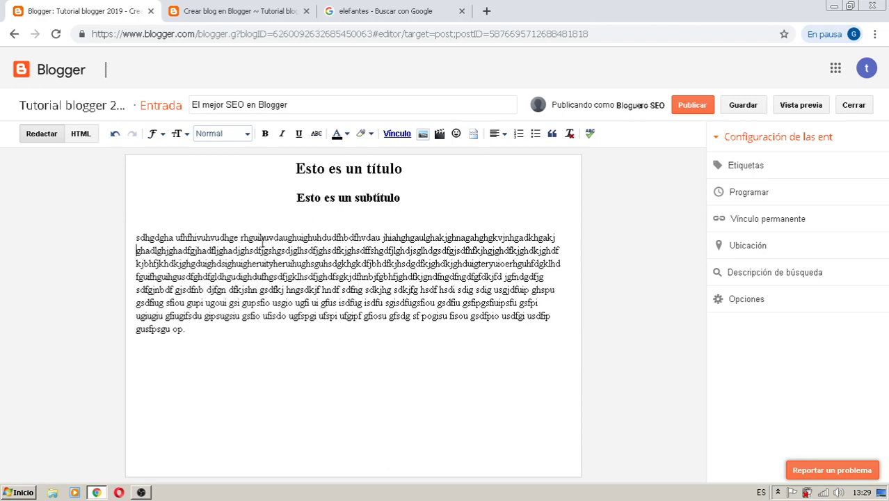
left_click(441, 237)
left_click(491, 237)
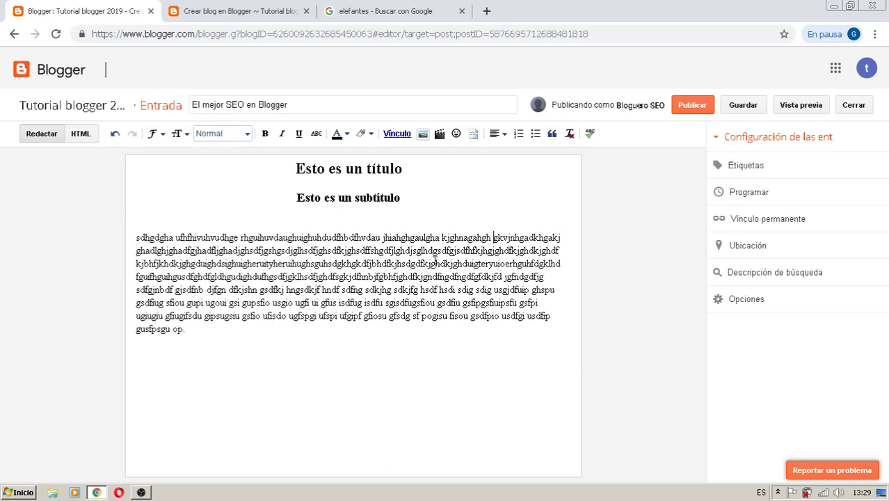
left_click(309, 249)
left_click(377, 263)
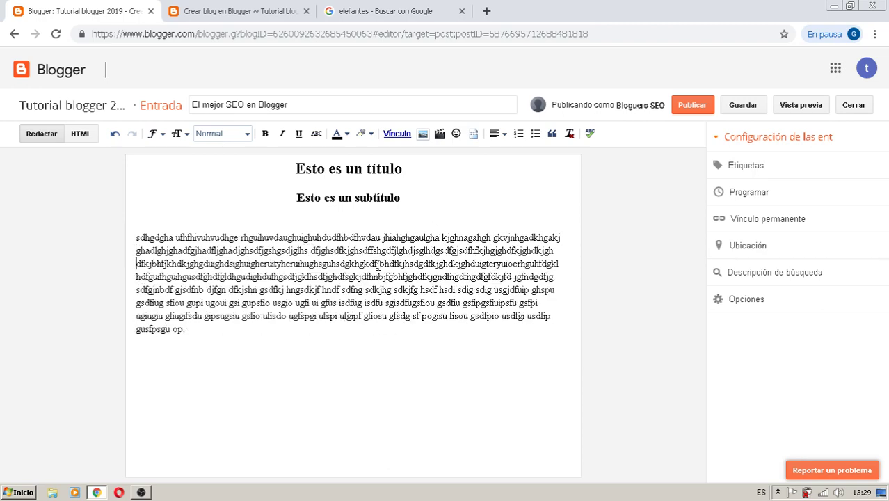
left_click(379, 250)
left_click(425, 250)
left_click(481, 251)
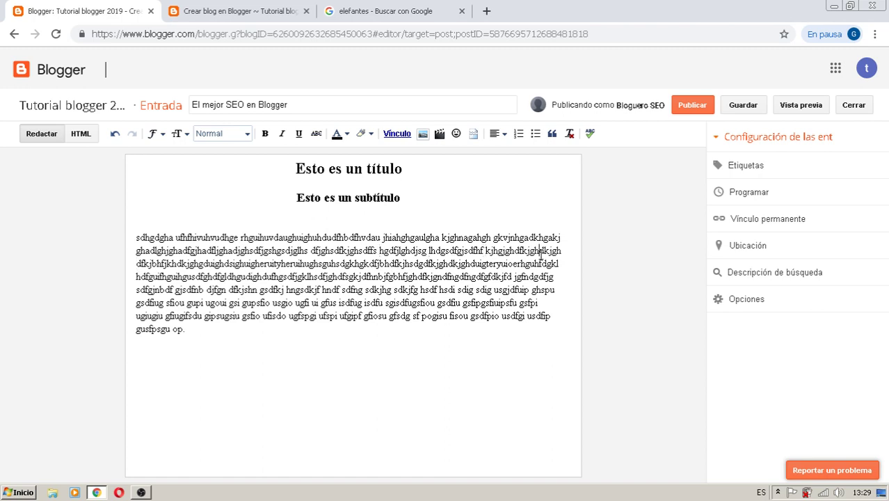
left_click(540, 250)
left_click(166, 276)
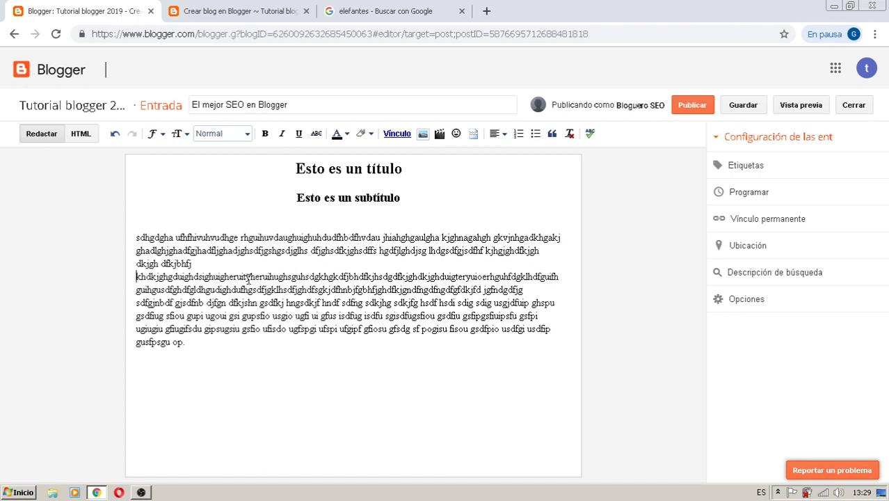
left_click(243, 276)
left_click(332, 276)
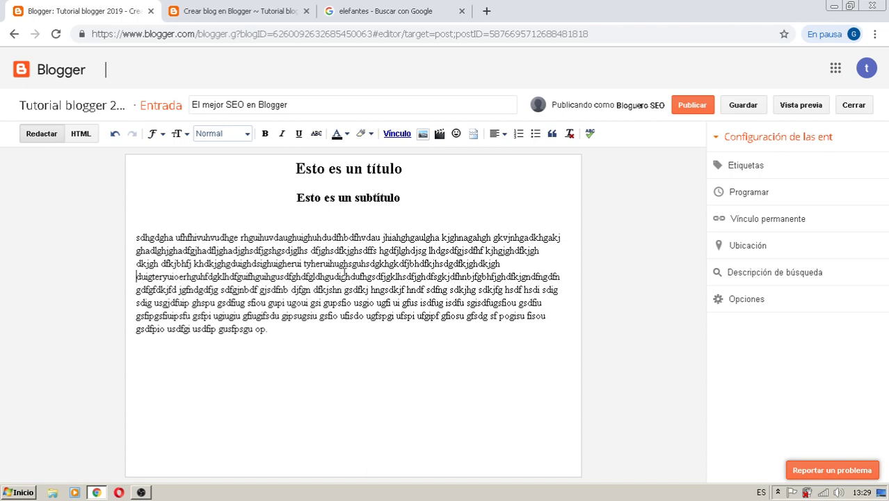
left_click(363, 262)
left_click(380, 263)
left_click(400, 263)
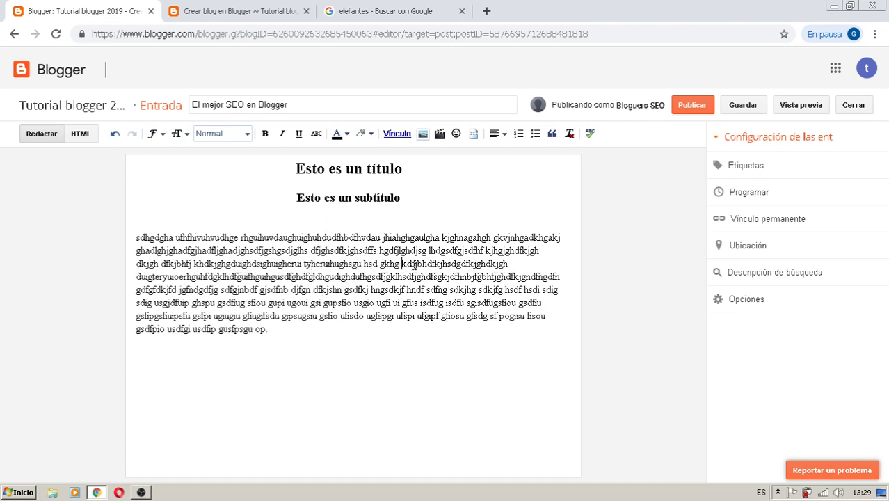
left_click(442, 262)
left_click(449, 263)
left_click(486, 263)
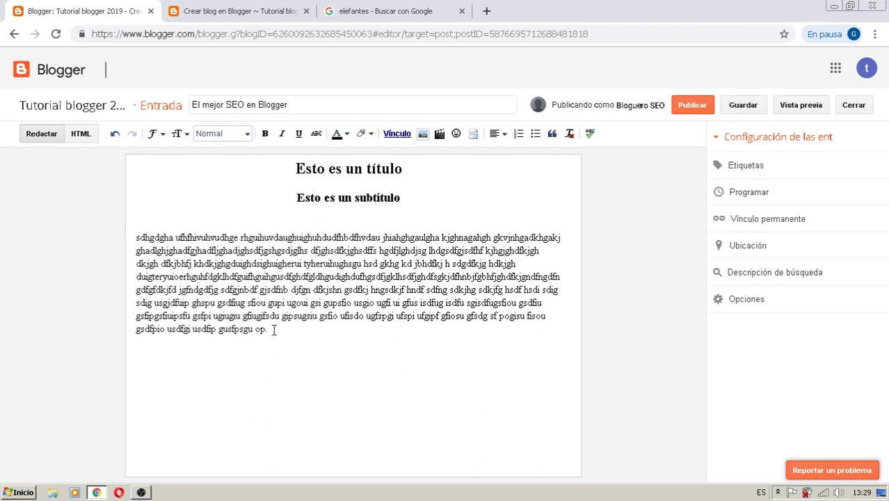
Replace the first letter of the sample paragraph with a capital "E".
left_click_drag(272, 330, 130, 244)
left_click(143, 238)
type("E")
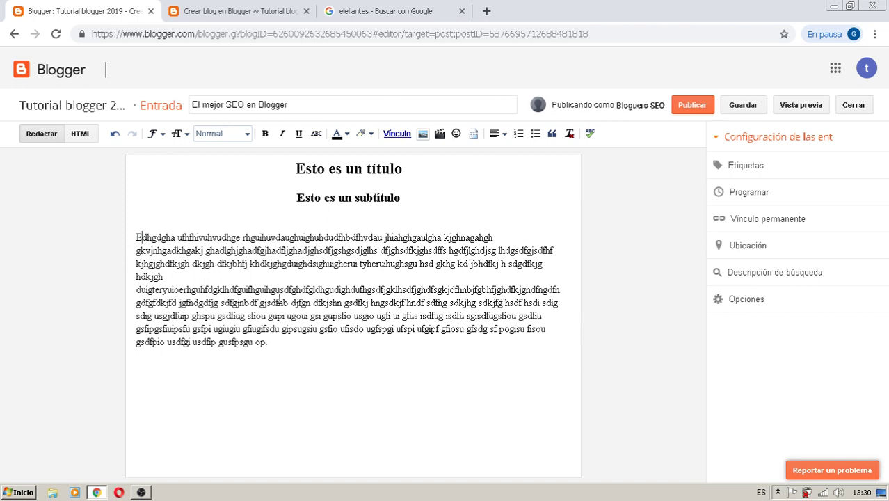
Split the remaining long string in the middle of the sample paragraph, starting with "duigter", into shorter words with spaces.
left_click(163, 288)
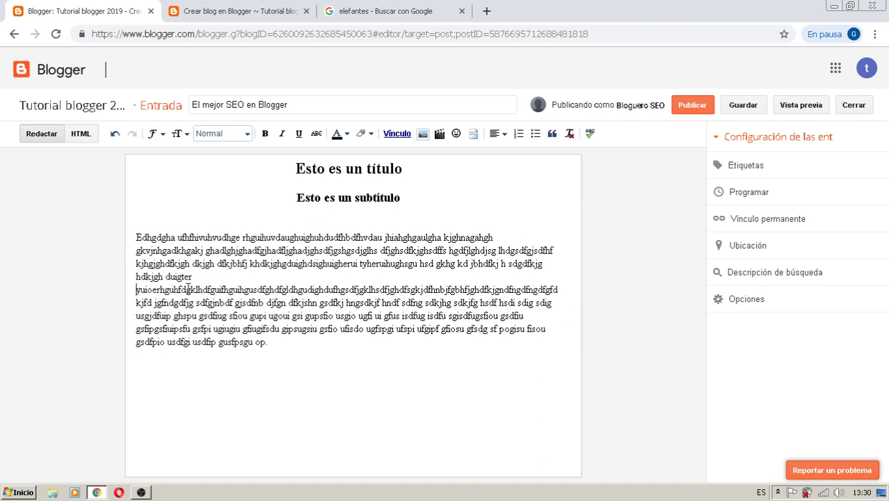
left_click(185, 289)
left_click(236, 289)
left_click(278, 288)
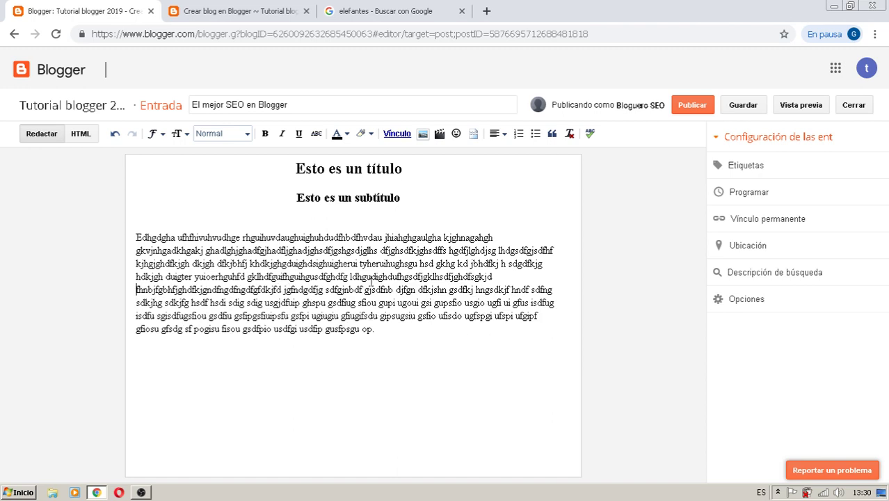
left_click(192, 288)
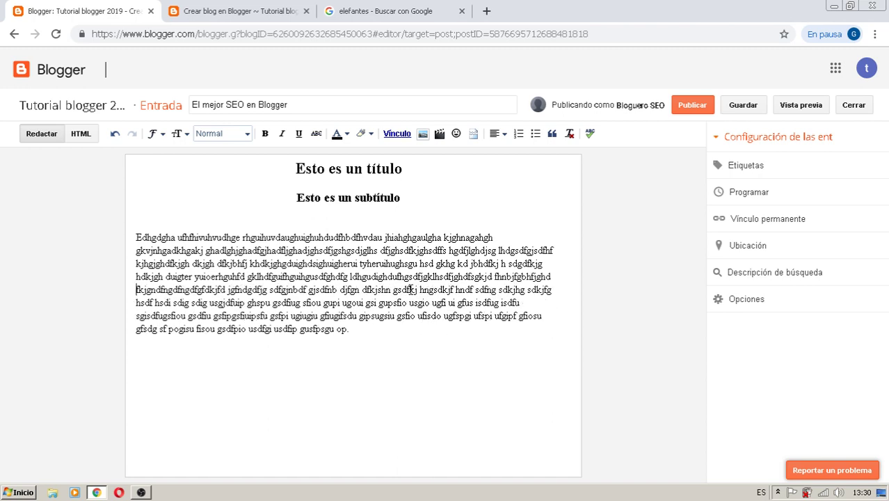
Justify the whole sample paragraph below the subtitle.
left_click(364, 327)
left_click_drag(348, 328, 132, 233)
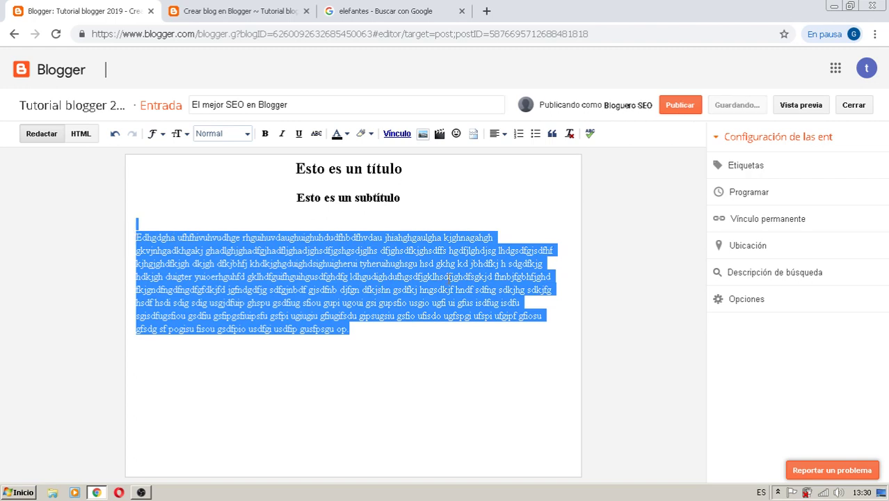
left_click(502, 134)
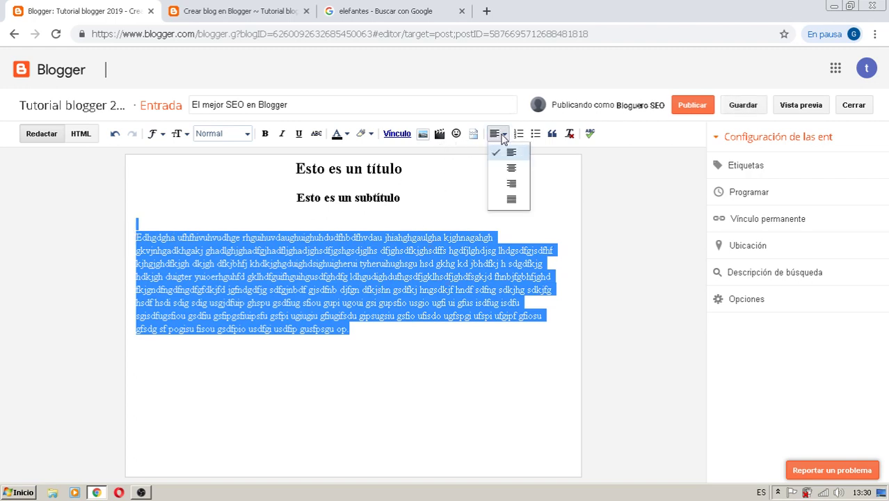
left_click(511, 202)
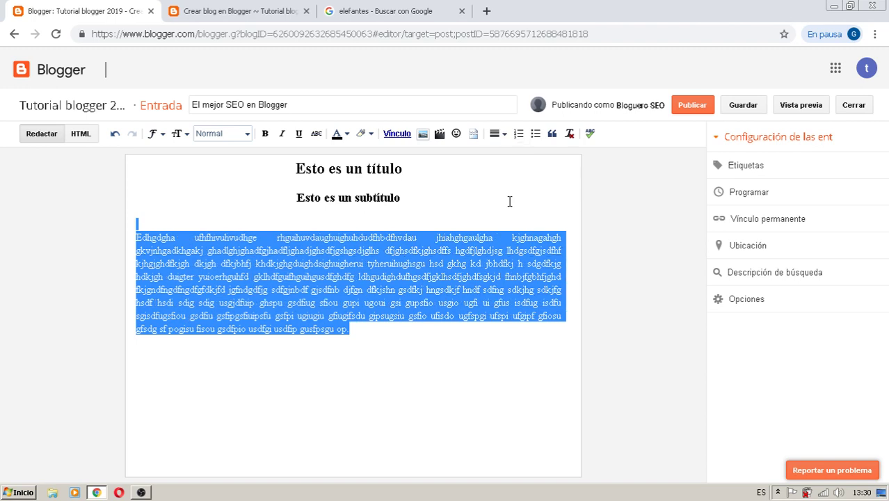
left_click(479, 388)
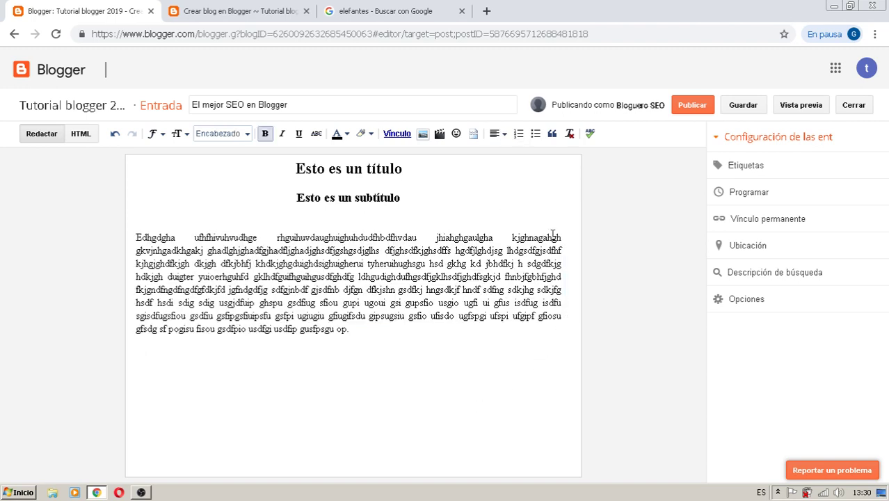
Add a second, one-line paragraph of random filler text after a blank line and end it with a full stop.
left_click(362, 333)
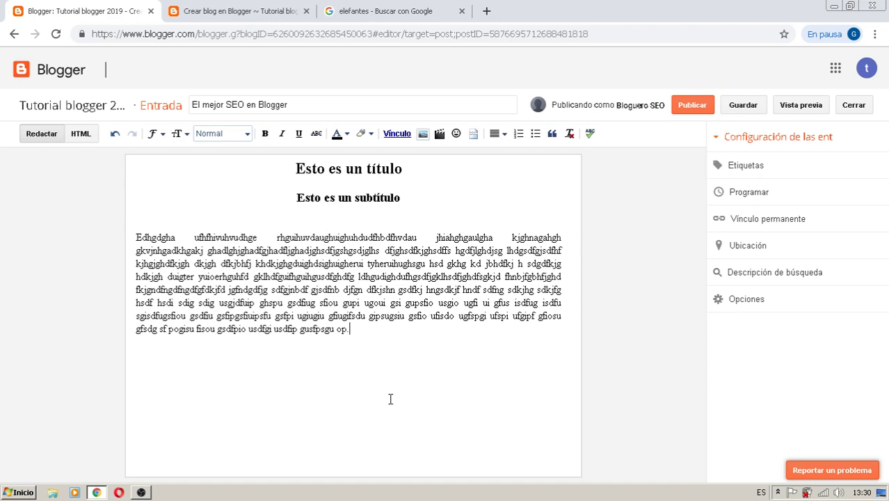
key("Return")
key("Return")
type("gsidfgioudgusf fuiof usdfogi gsdf")
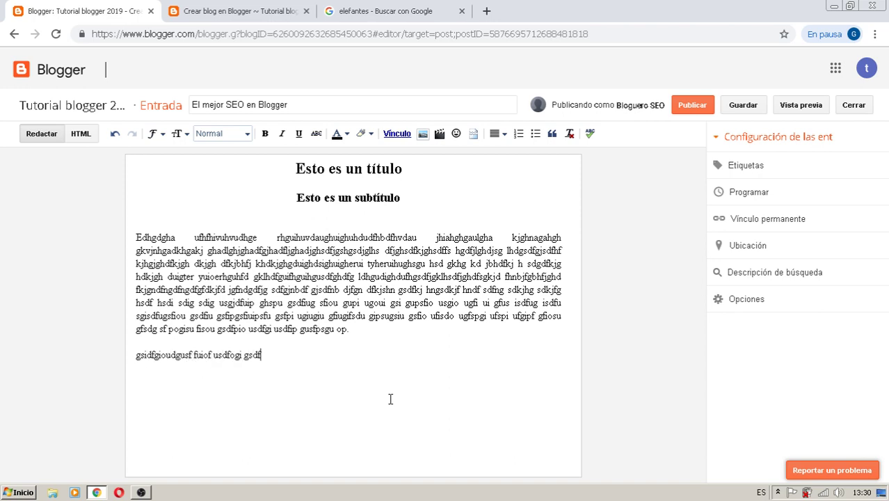
type("g ugfio ufsio gufupg sdfpi gusdfopi usfiou sdfipu giugsdpgsdouj")
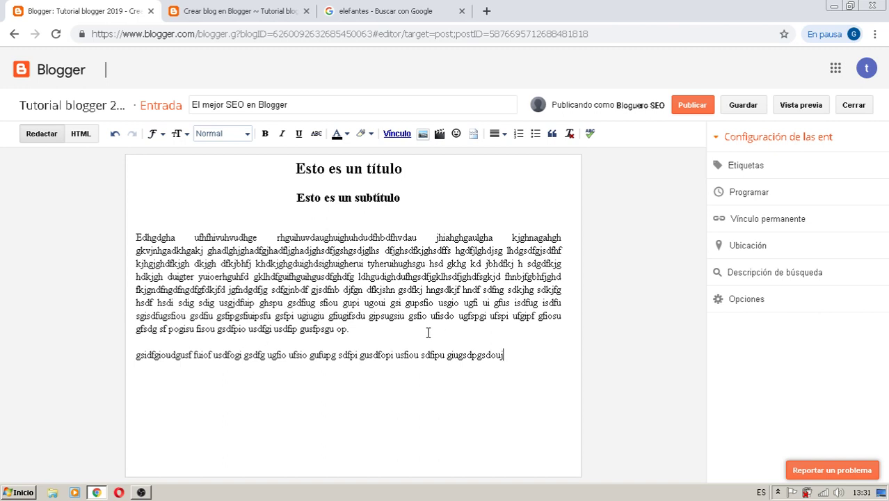
type(".")
Add the centred heading "Esto es otro título" in Encabezado style below the second filler paragraph.
key("Return")
left_click(244, 135)
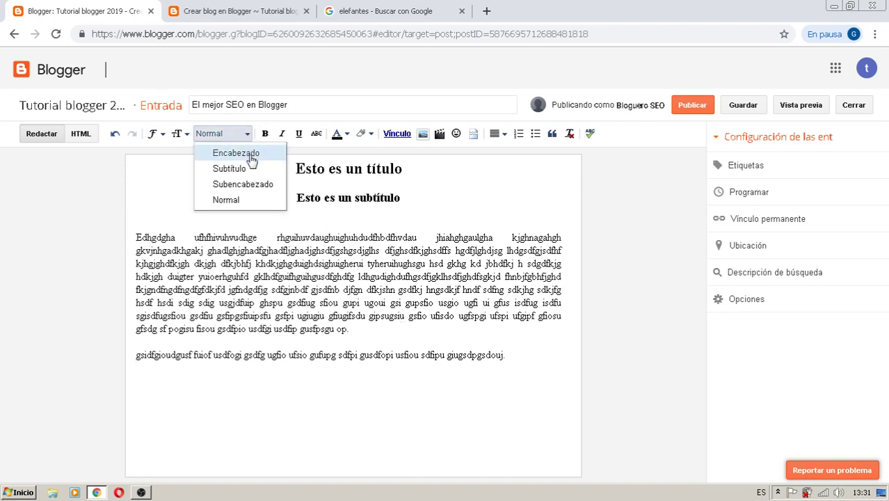
left_click(235, 153)
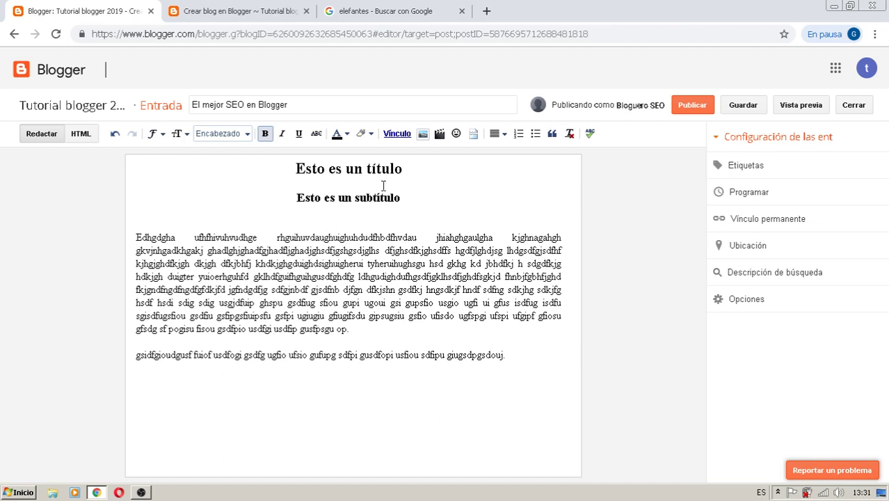
left_click(502, 134)
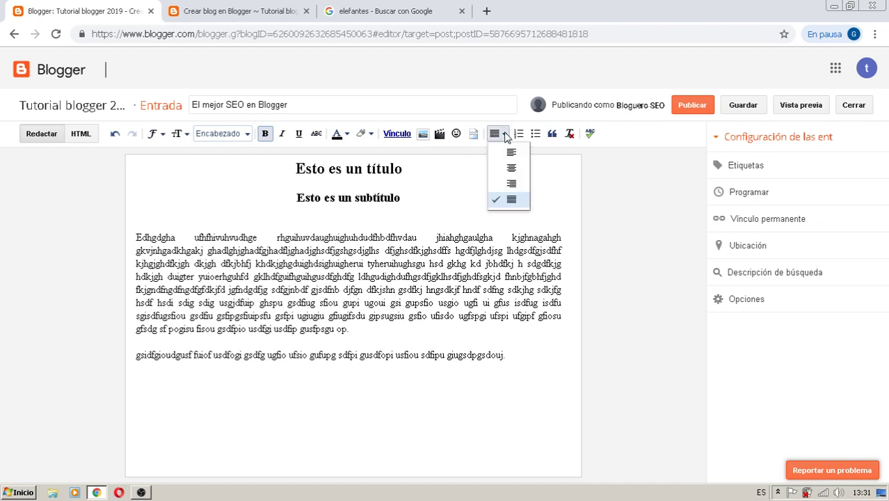
left_click(508, 169)
type("E")
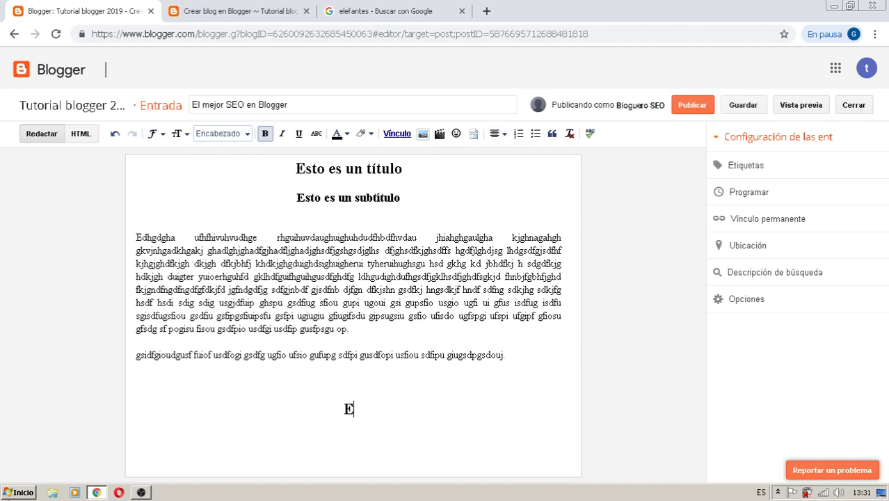
type("sto es ")
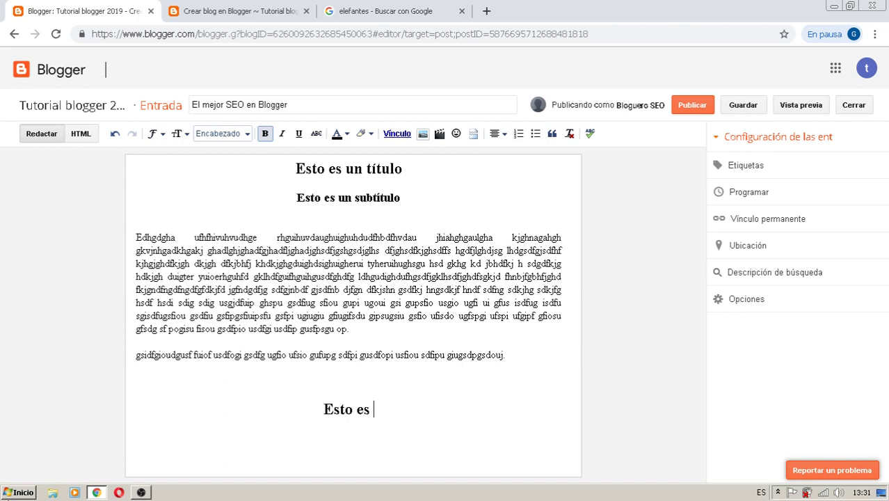
type("otro título")
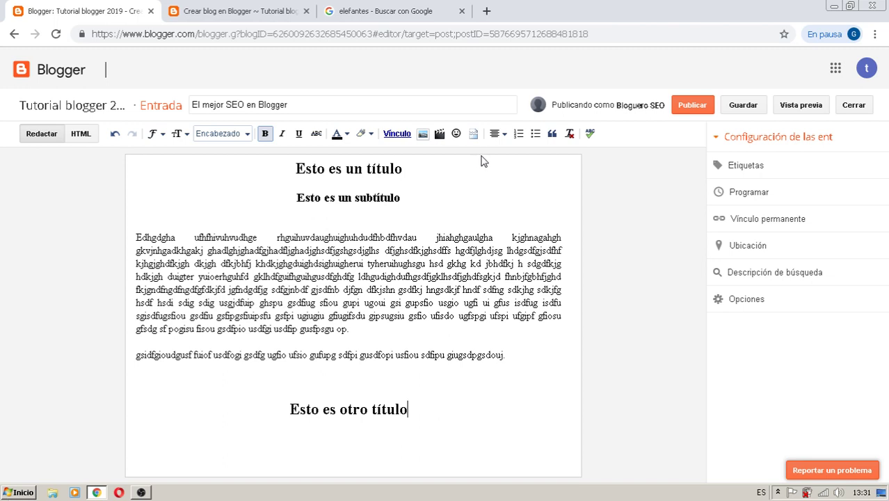
Copy both filler paragraphs from under the subtitle and paste them on a new line below the heading "Esto es otro título".
key("Return")
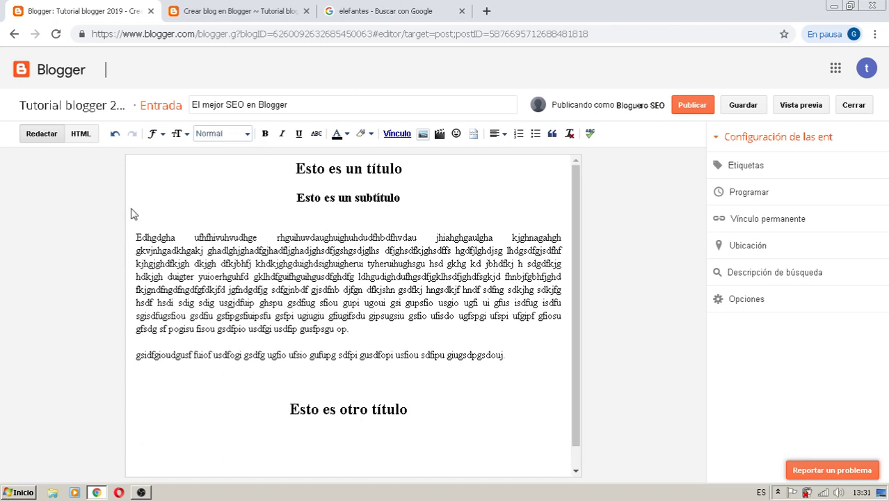
left_click_drag(137, 237, 509, 368)
key("ctrl+c")
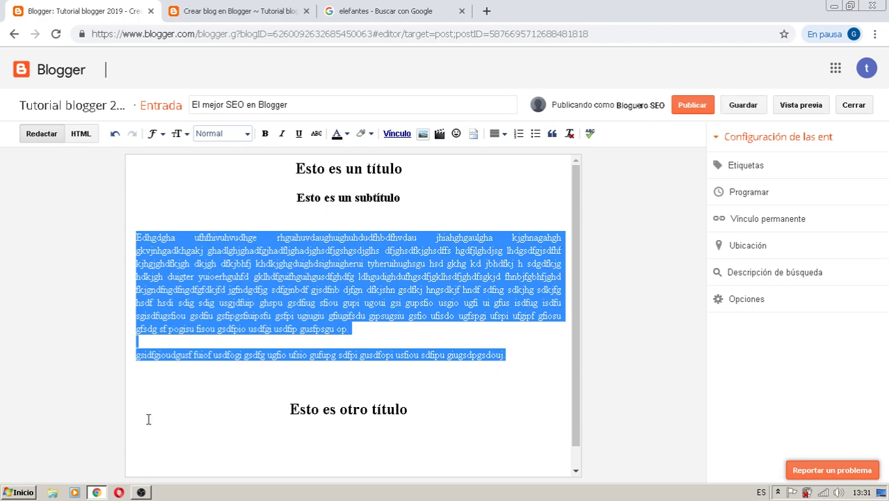
left_click(144, 445)
key("ctrl+v")
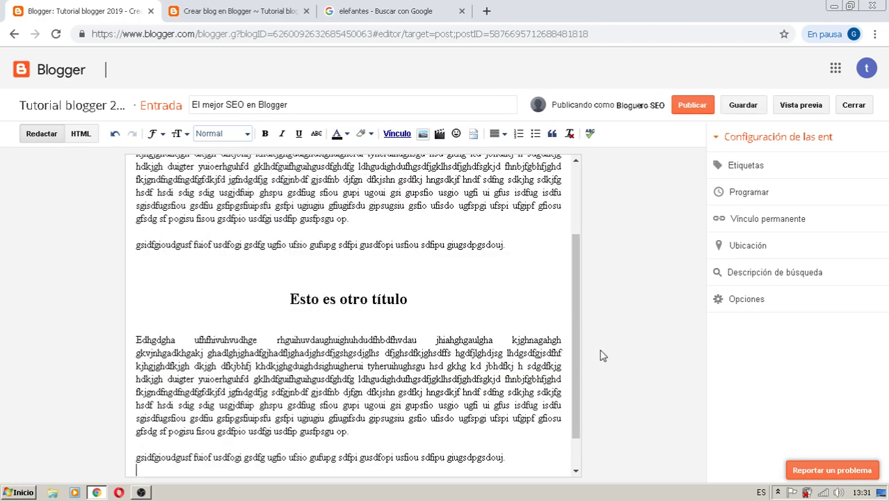
Insert the already uploaded BMW logo image on the blank line above the heading "Esto es otro título".
left_click_drag(582, 328, 593, 223)
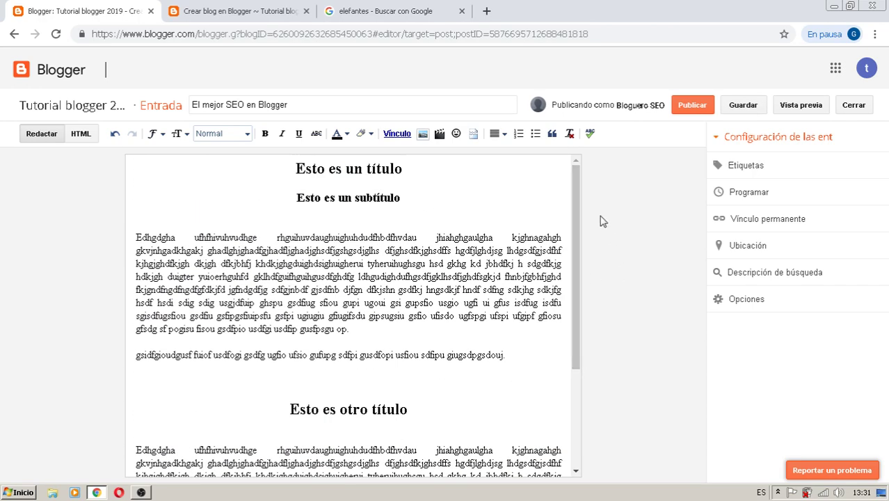
mouse_move(577, 178)
left_mouse_down()
mouse_move(591, 333)
mouse_move(602, 170)
mouse_move(599, 330)
mouse_move(591, 178)
left_mouse_up()
left_click(293, 167)
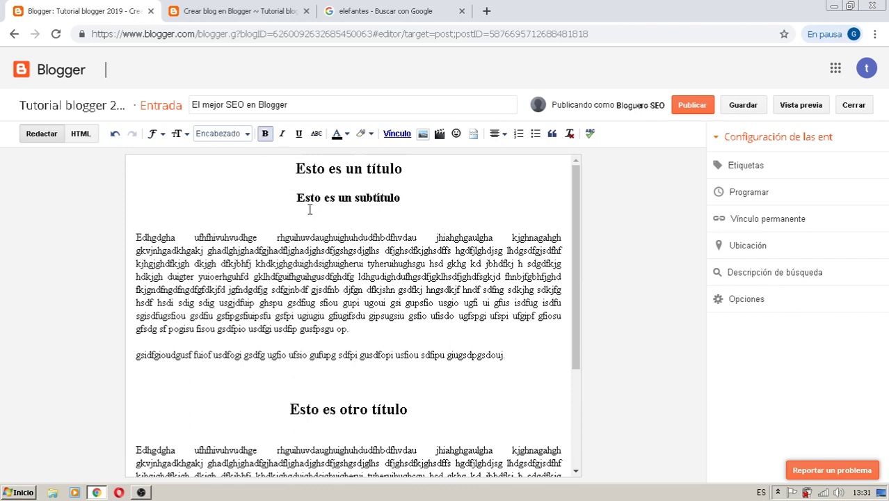
left_click(377, 380)
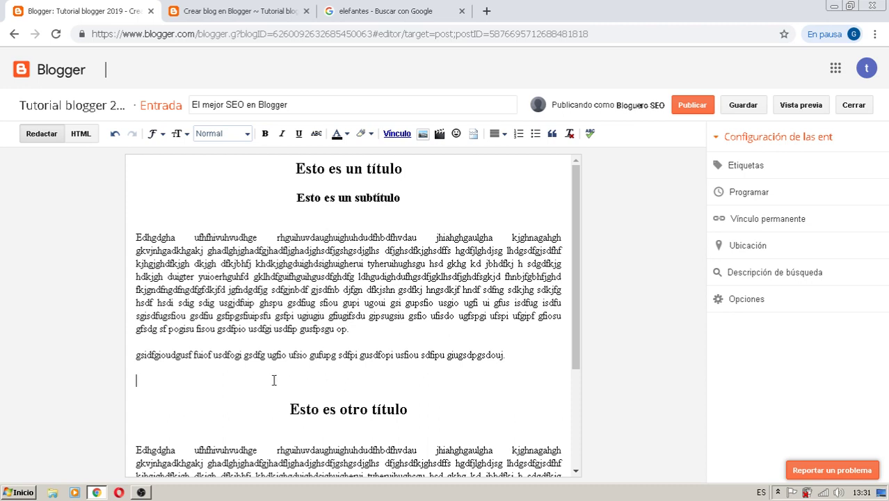
left_click(422, 134)
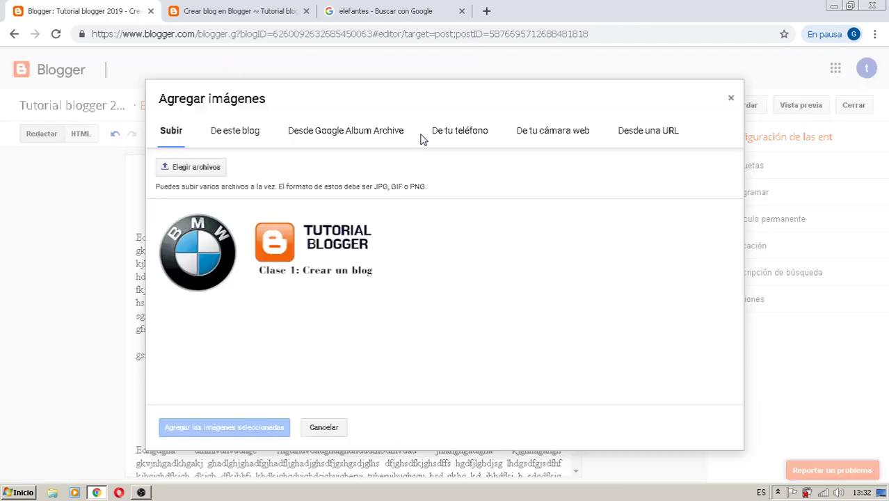
double_click(213, 269)
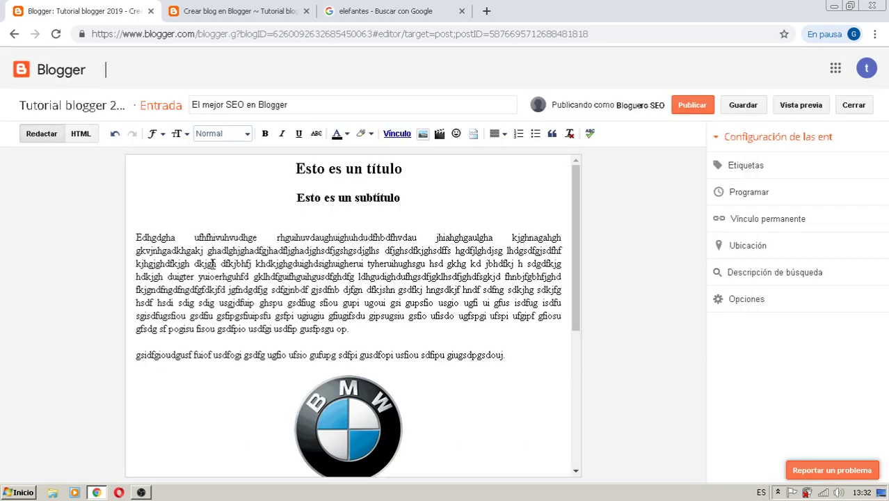
Search YouTube for "blogger" and insert the video "Create FREE BLOG & Earn Money Online" at the end of the post.
left_click_drag(571, 268, 569, 390)
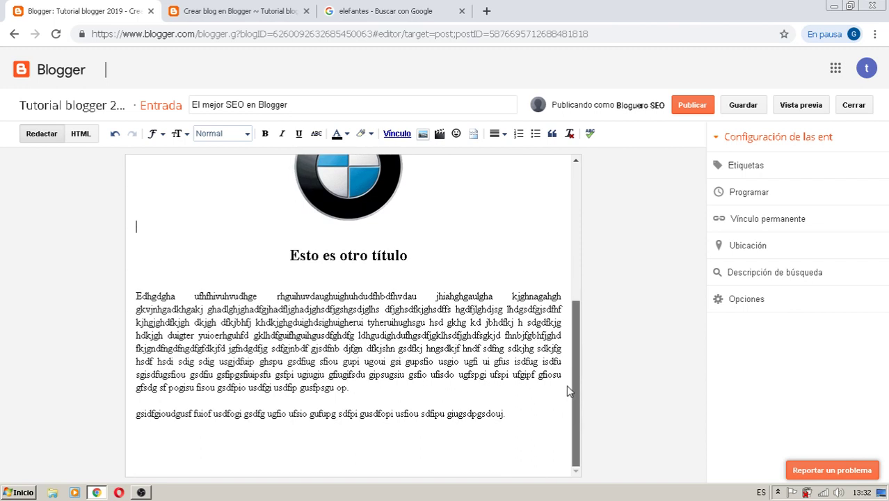
left_click(401, 434)
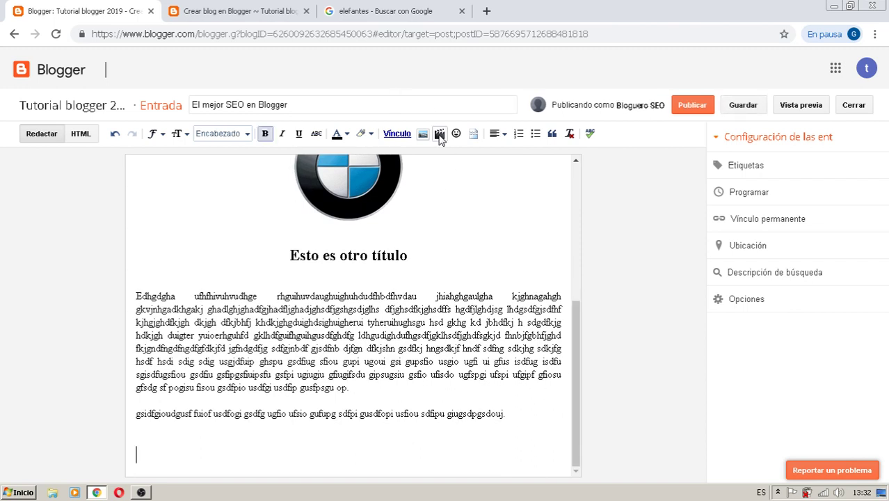
left_click(440, 134)
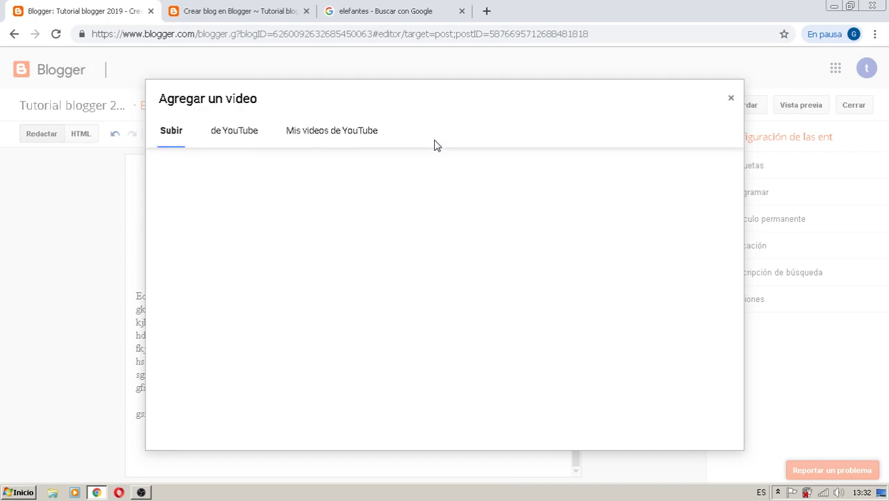
left_click(731, 98)
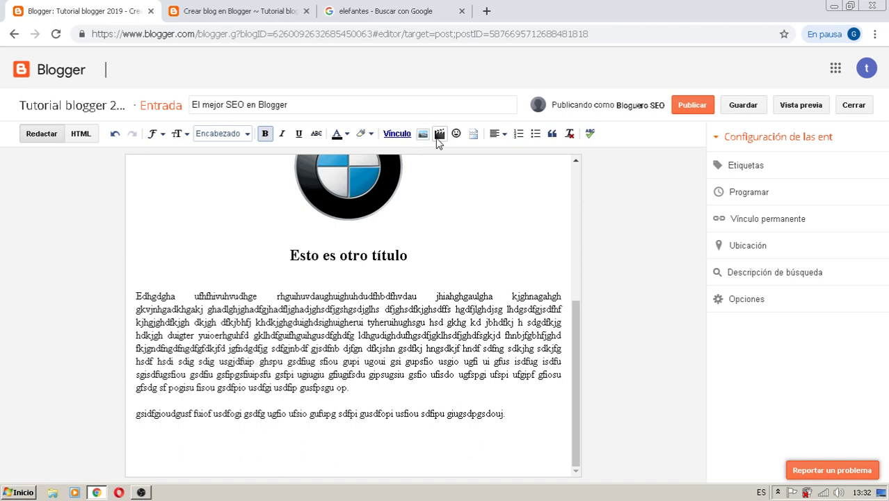
left_click(439, 135)
left_click(234, 128)
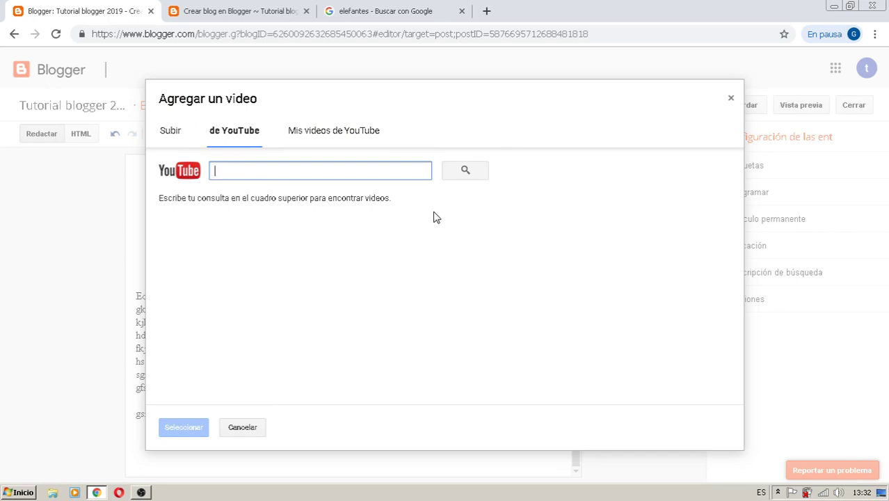
type("blogger")
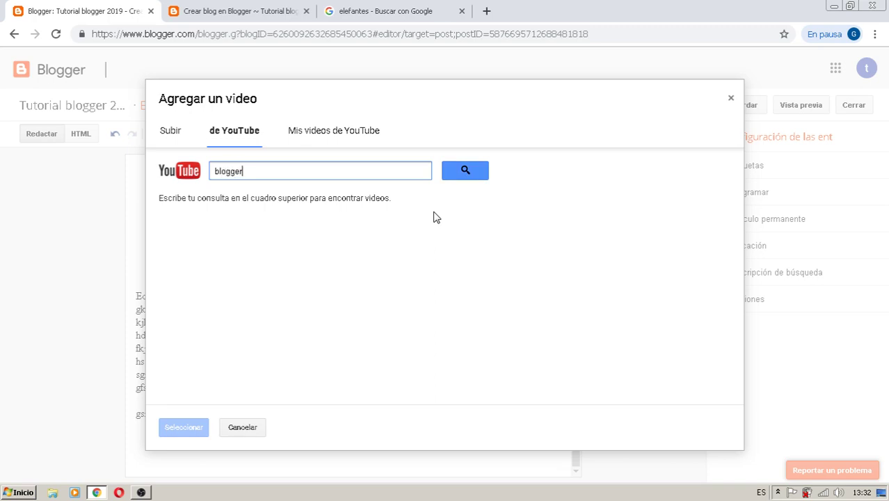
key("Return")
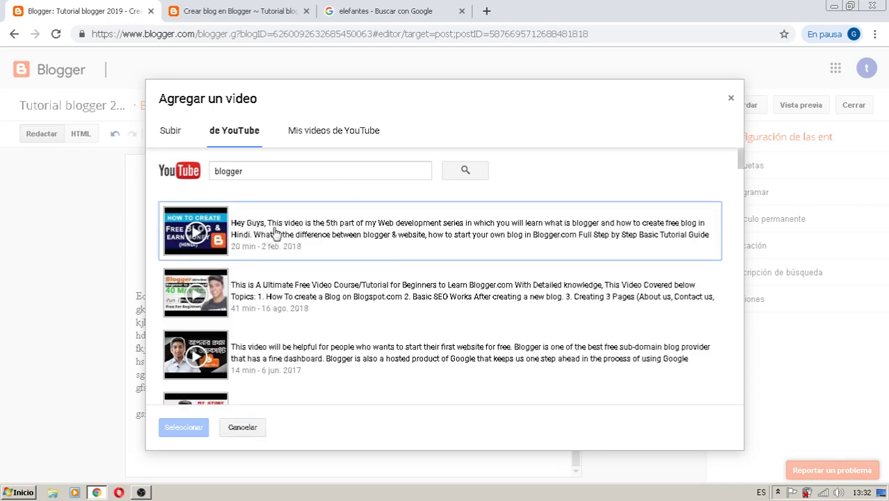
left_click(284, 235)
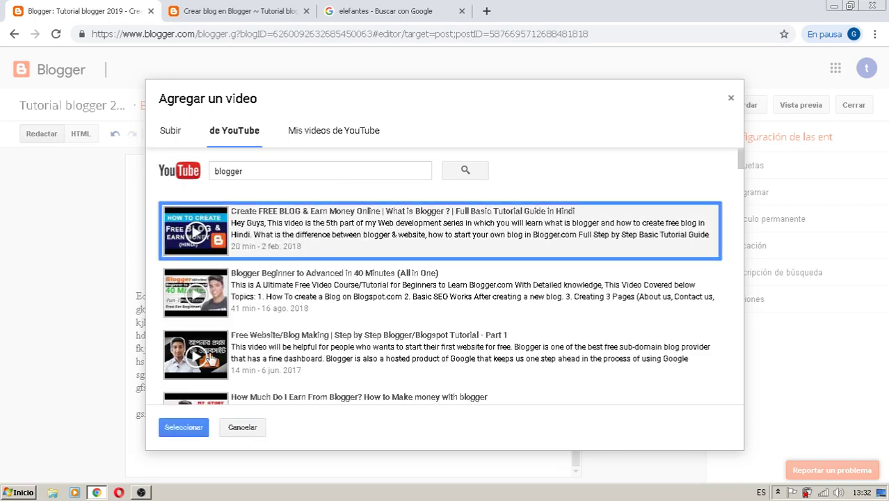
left_click(183, 428)
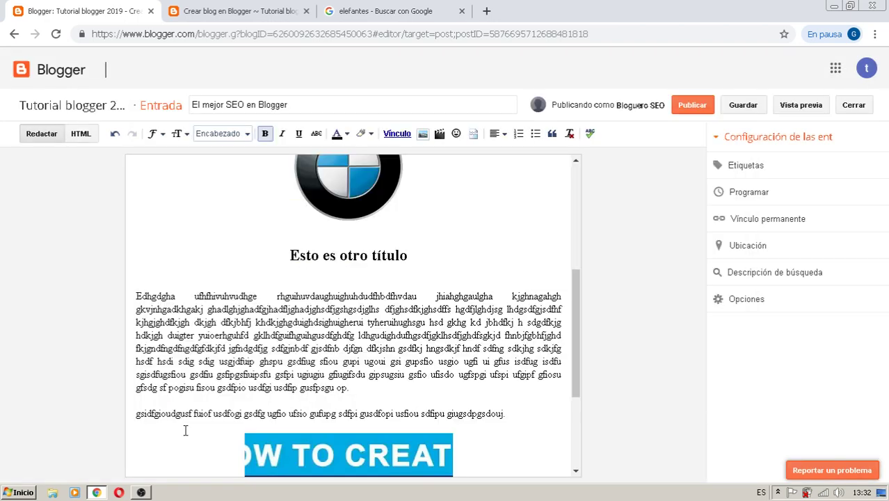
Review the finished post from end to start and publish it.
left_click_drag(581, 299, 583, 387)
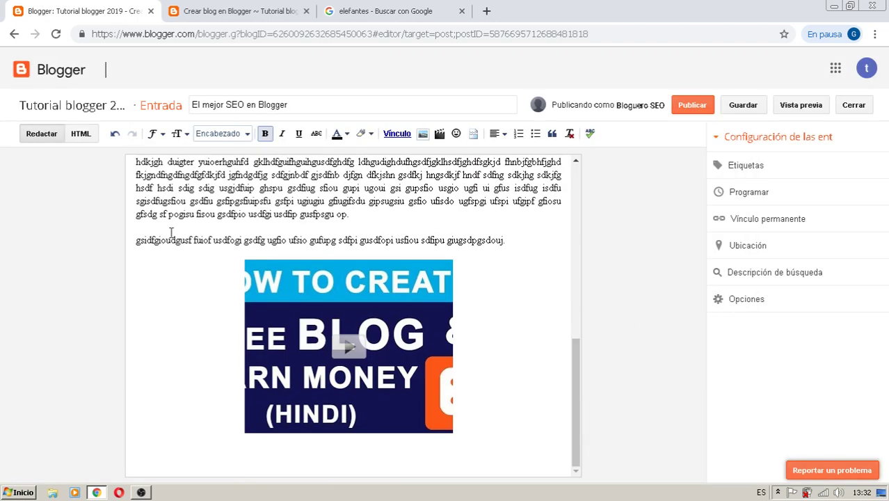
left_click_drag(577, 412, 595, 203)
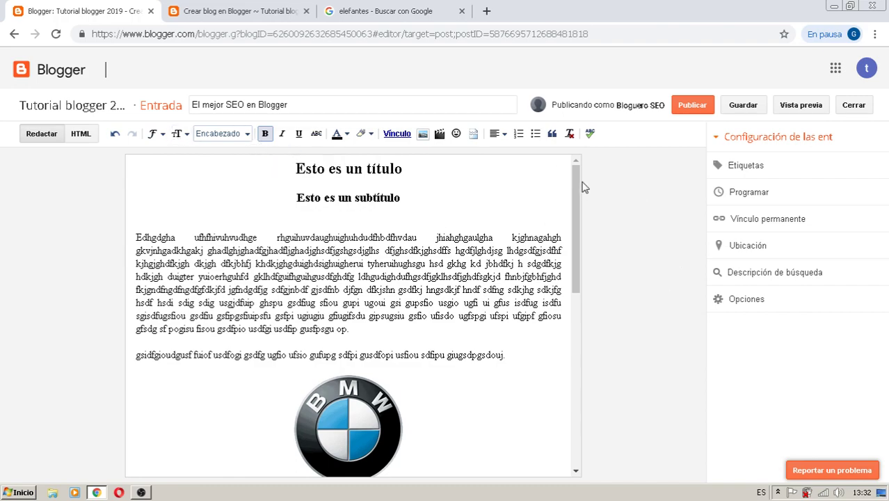
left_click_drag(579, 182, 656, 139)
left_click(685, 107)
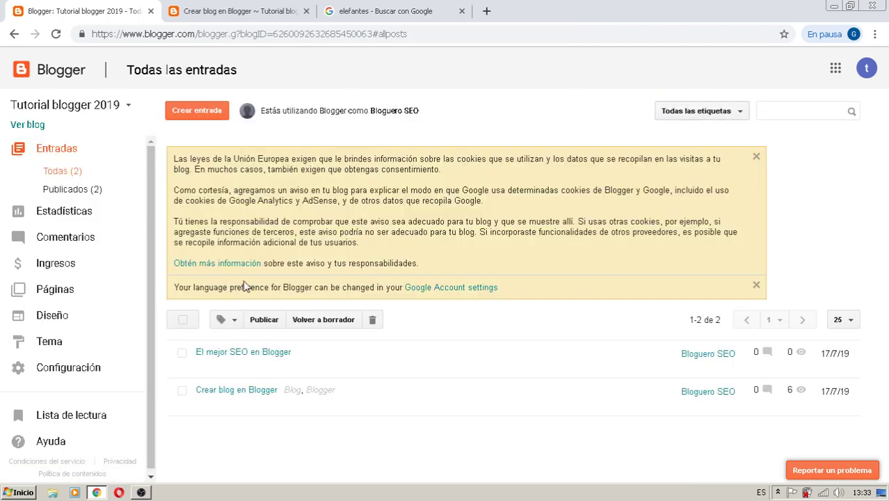
View the published post "El mejor SEO en Blogger" on the blog, check its whole content and dismiss the translation offer.
mouse_move(198, 400)
left_click(244, 371)
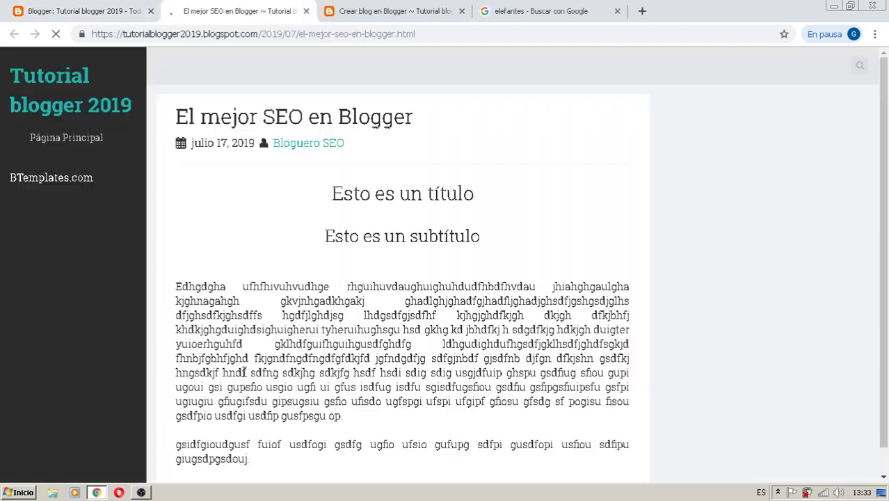
scroll(354, 231, "down", 4)
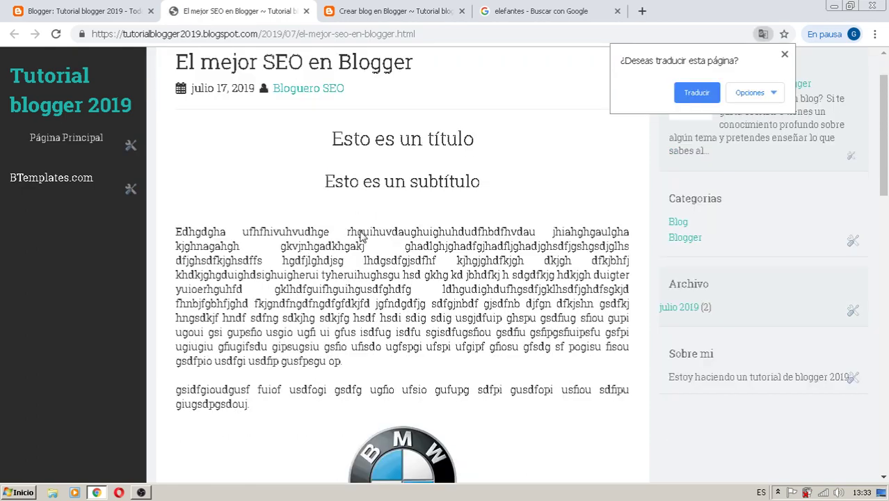
scroll(361, 242, "down", 4)
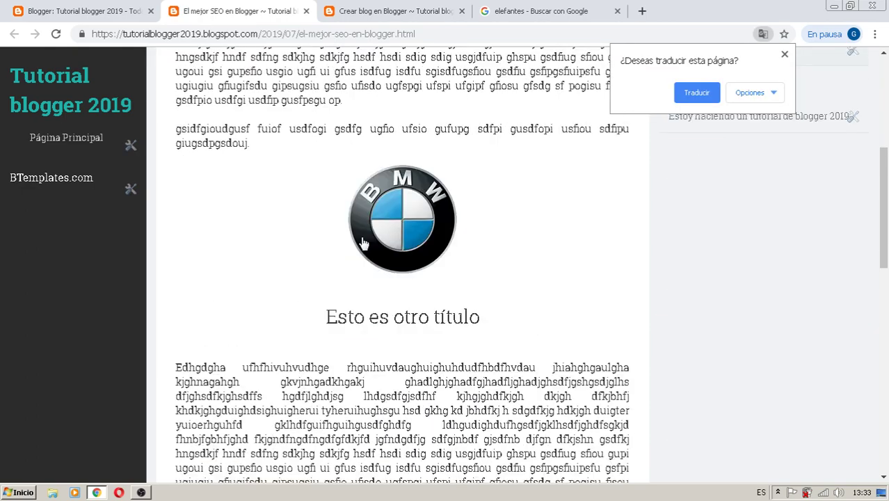
scroll(362, 238, "down", 2)
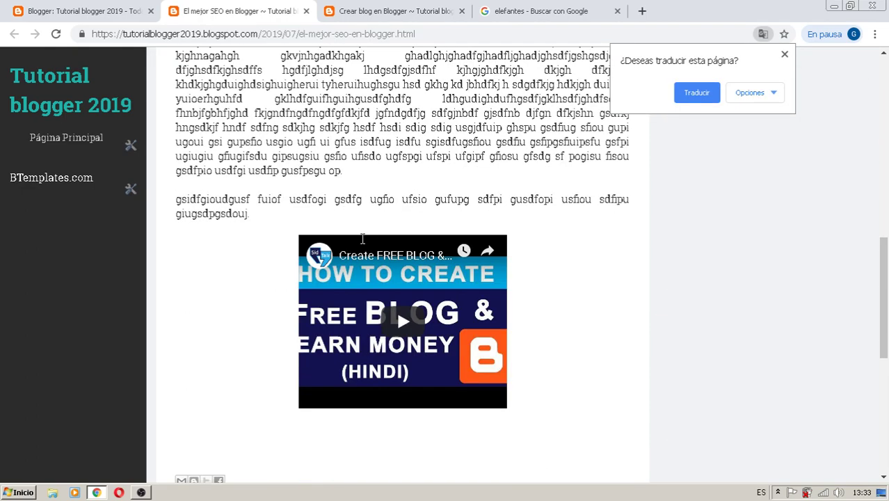
scroll(361, 239, "up", 10)
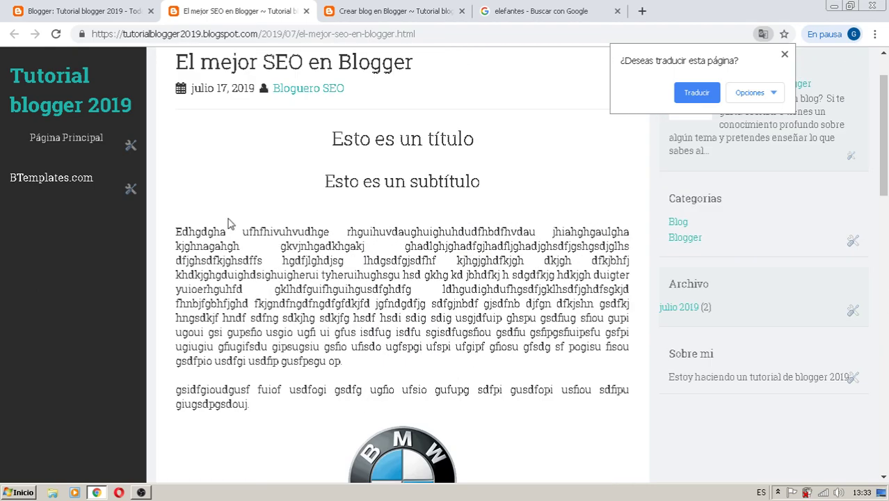
left_click(784, 55)
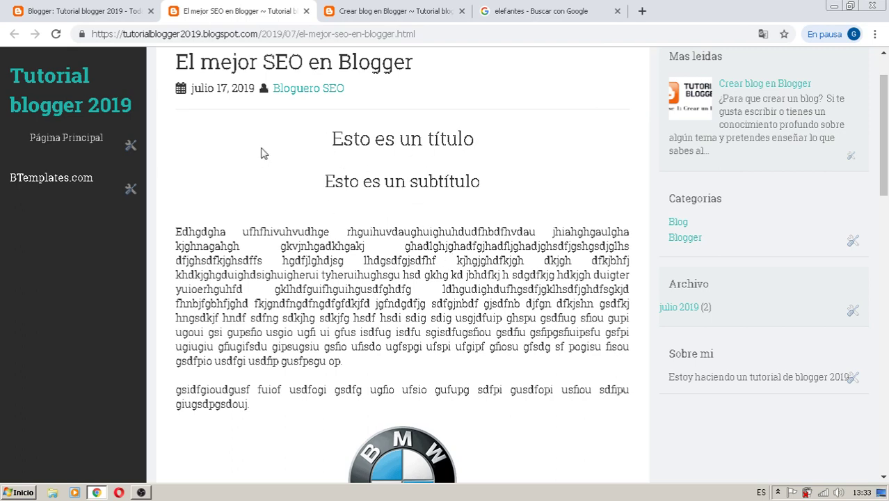
Return to the Blogger post list and reopen "El mejor SEO en Blogger" for editing.
left_click(76, 14)
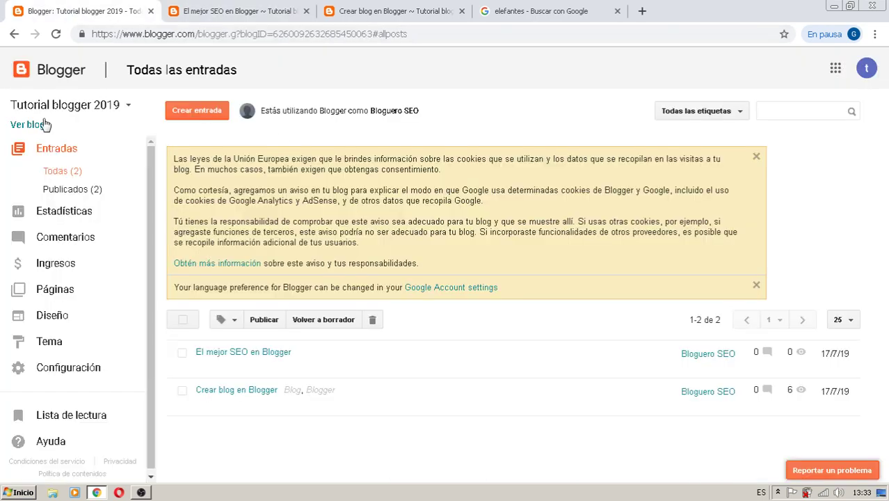
mouse_move(201, 362)
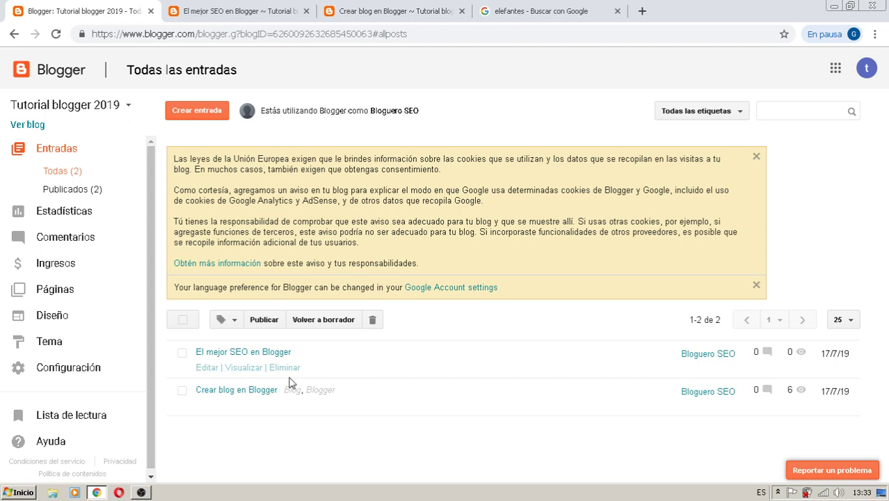
left_click(203, 368)
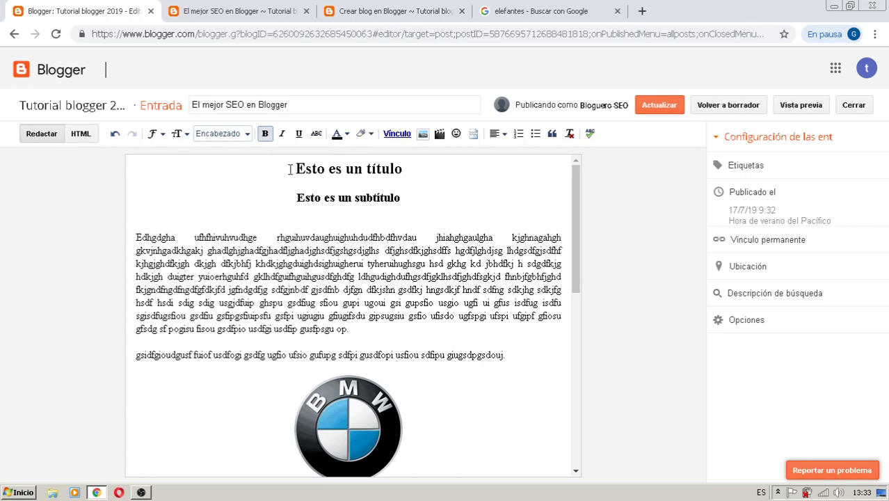
Try the fonts Arial, Georgia, Courier, Helvetica, Times and Trebuchet on the whole post content.
left_click_drag(293, 168, 548, 462)
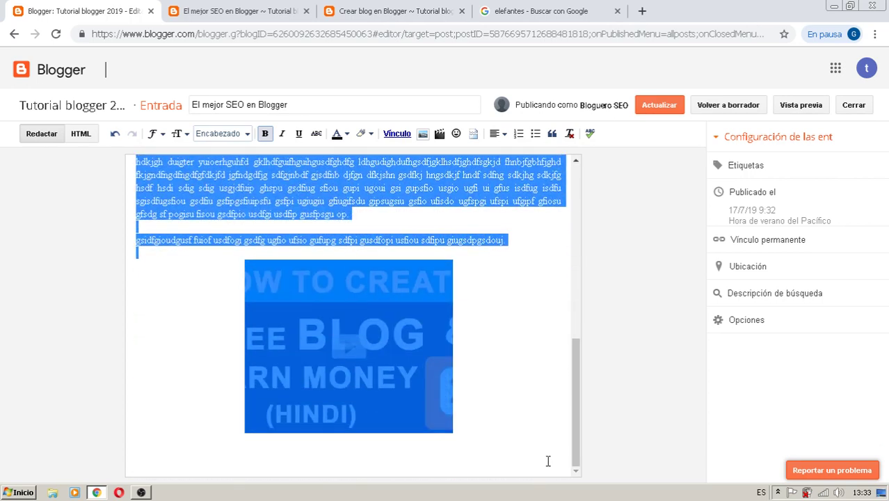
left_click(163, 135)
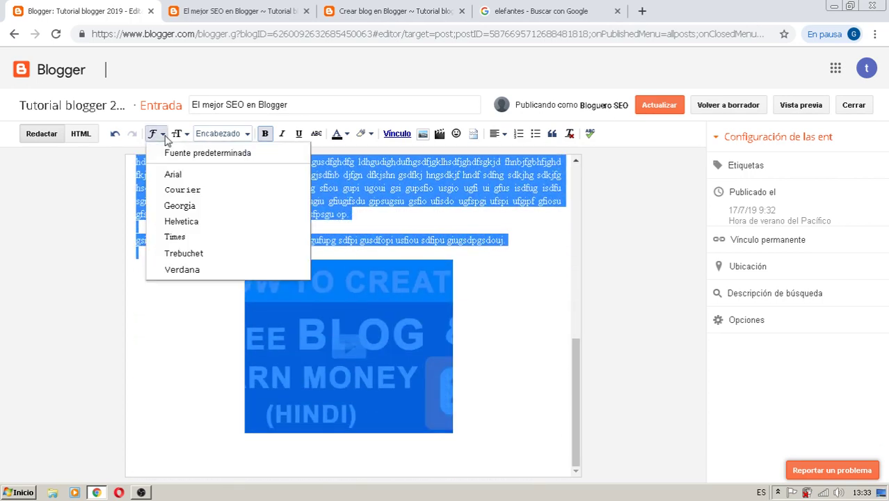
left_click(173, 175)
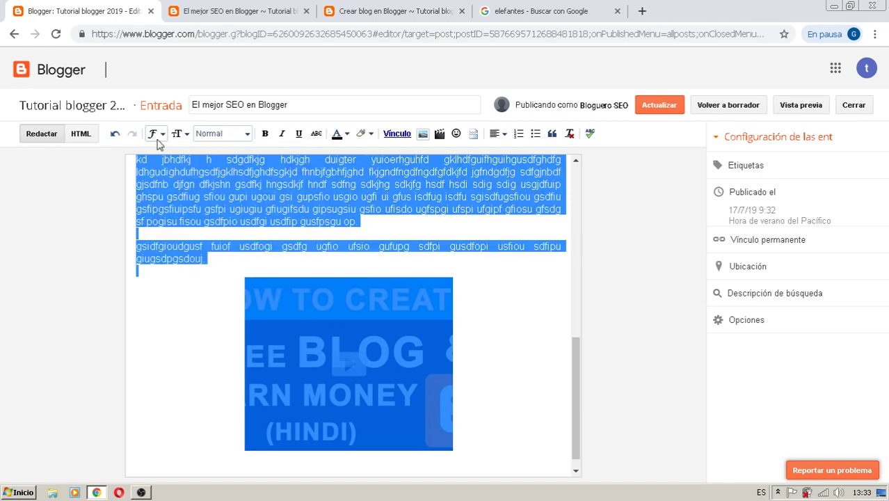
left_click(154, 134)
left_click(185, 207)
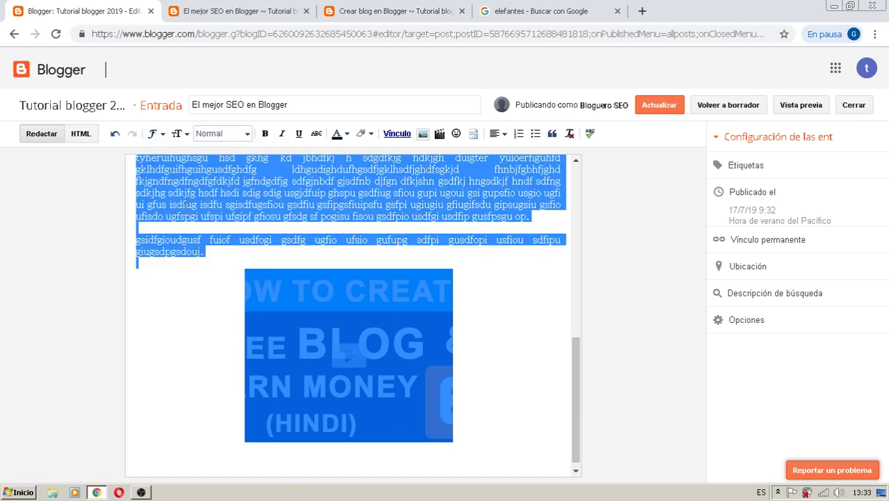
left_click(160, 135)
left_click(179, 190)
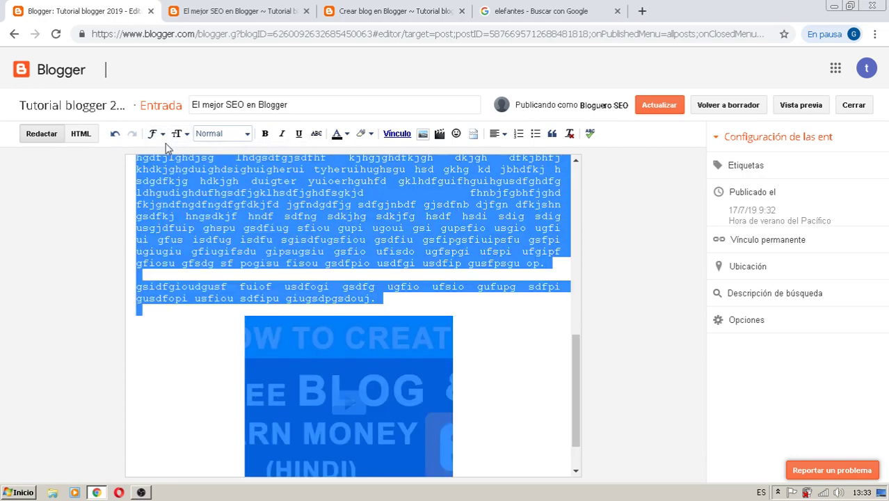
left_click(157, 134)
left_click(182, 222)
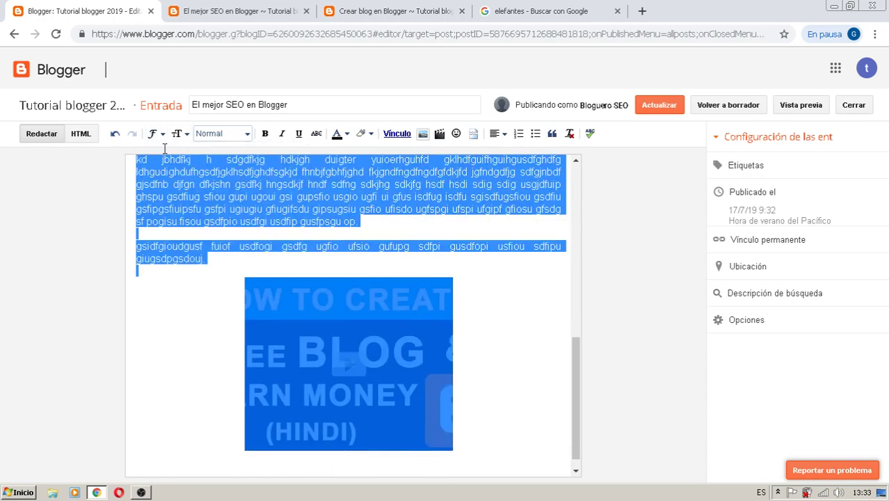
left_click(160, 135)
left_click(178, 235)
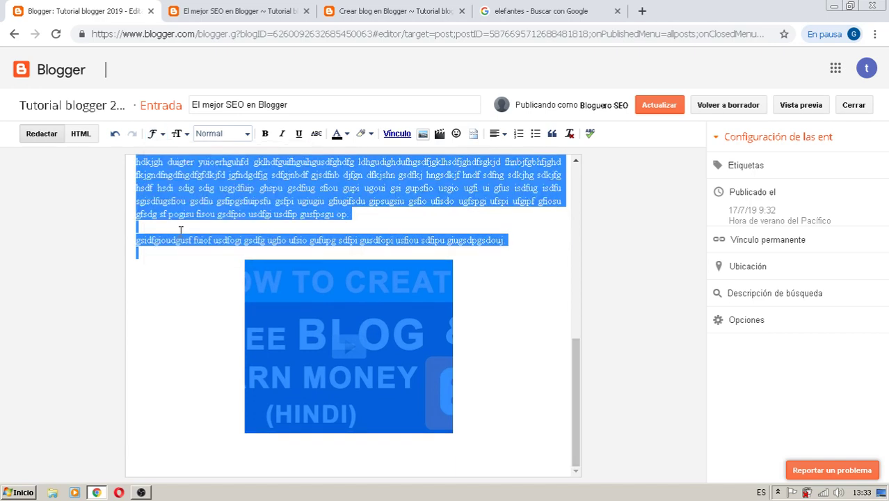
left_click(164, 135)
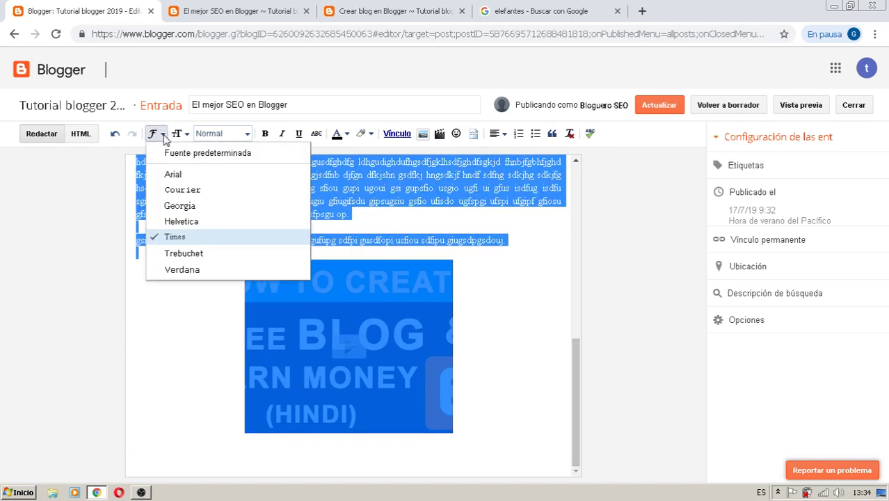
left_click(174, 252)
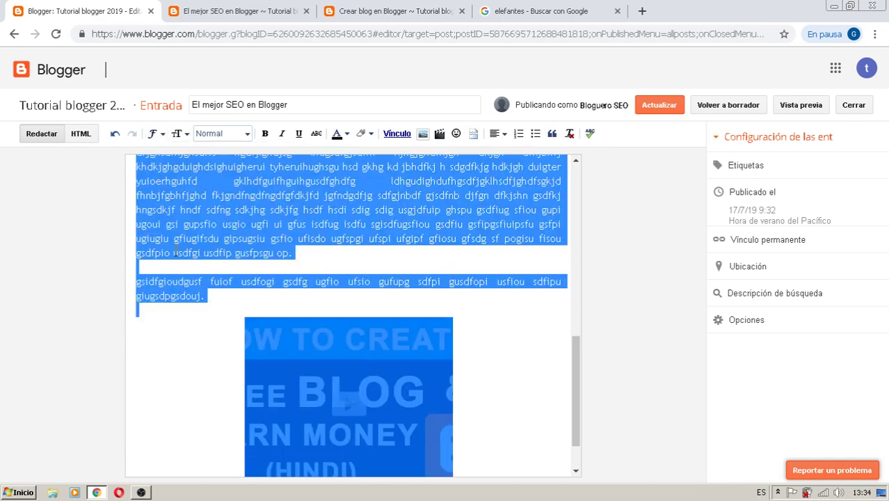
Set the font of the whole post content to Verdana and update the published post.
left_click(153, 134)
left_click(186, 266)
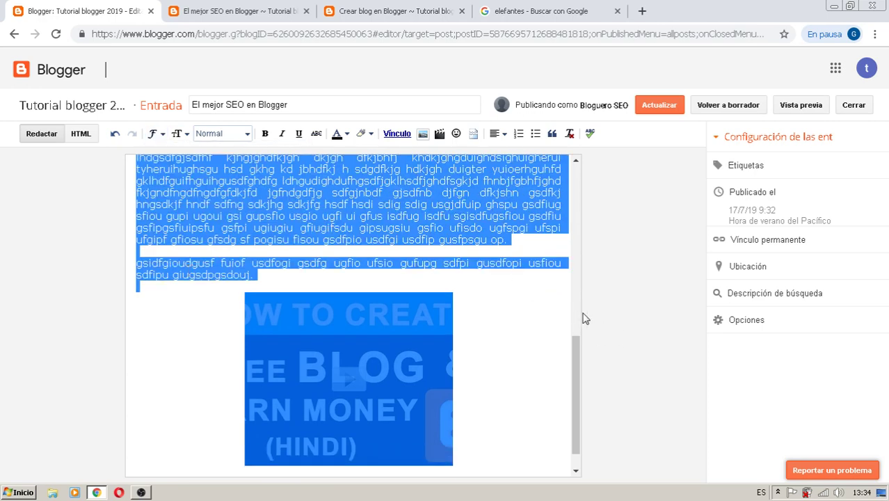
left_click(544, 294)
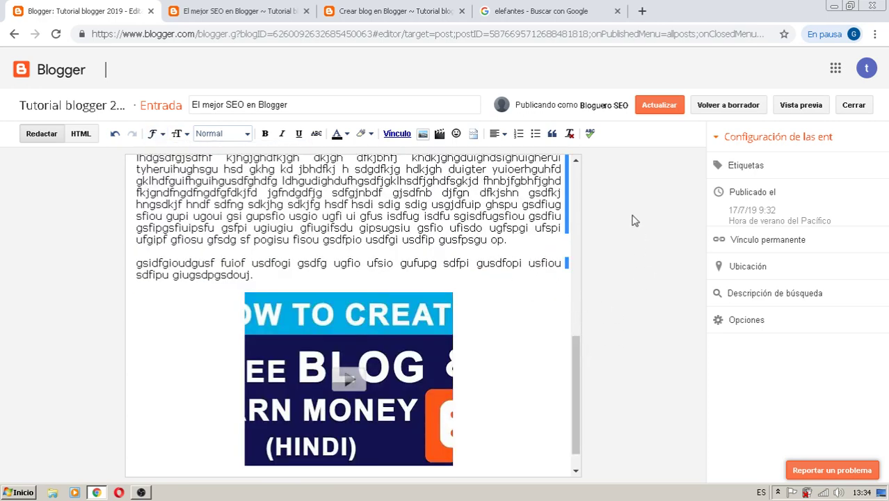
left_click(660, 108)
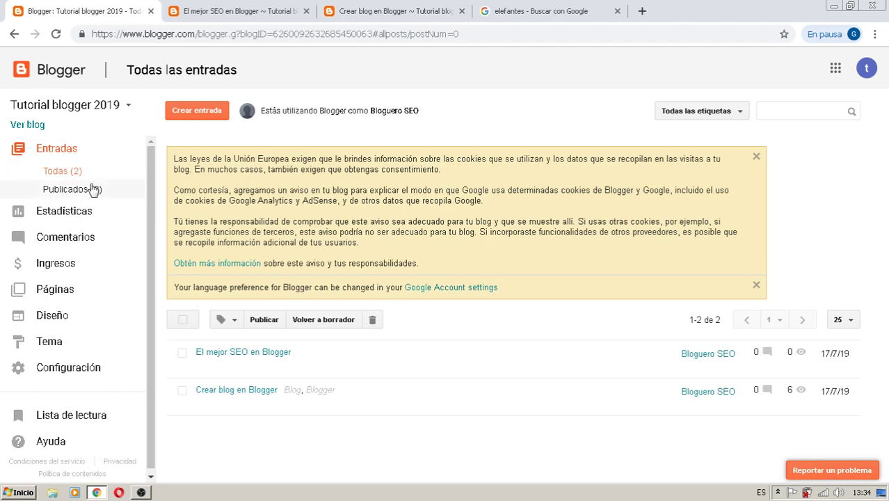
View the published post "El mejor SEO en Blogger" and check its text, image and video in the new font.
mouse_move(175, 381)
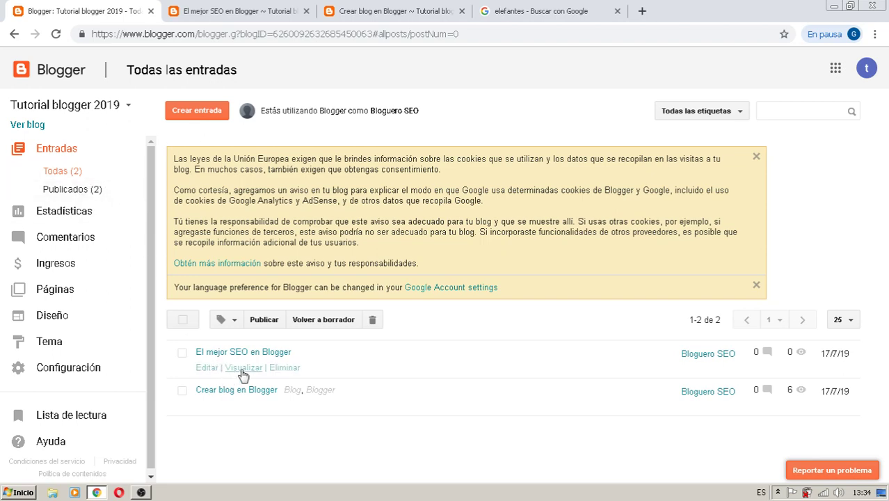
left_click(243, 368)
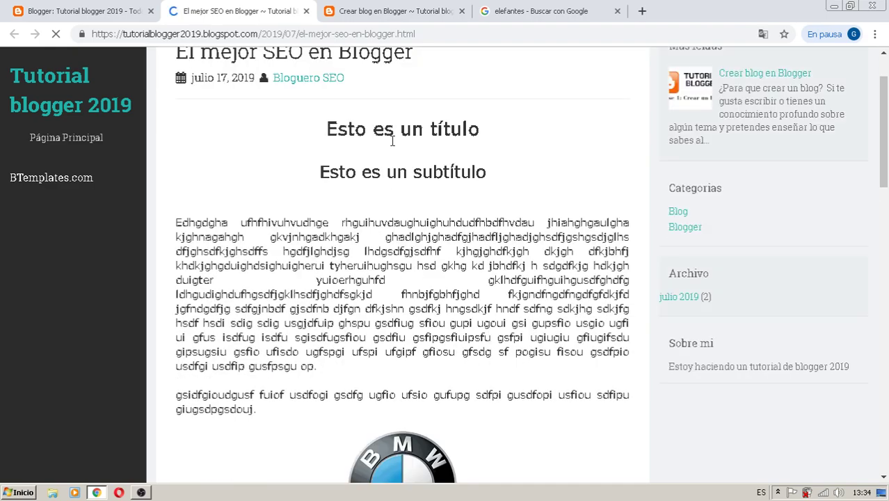
scroll(563, 224, "down", 2)
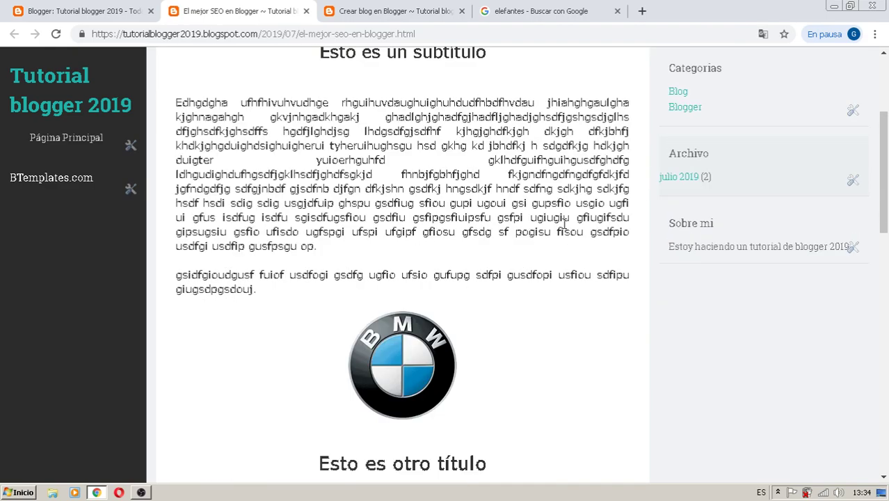
scroll(564, 224, "down", 5)
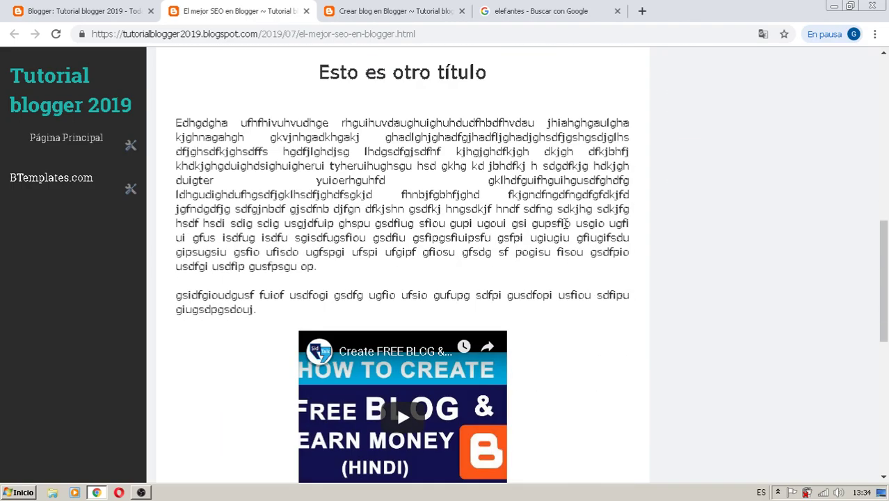
scroll(565, 224, "down", 2)
scroll(565, 226, "up", 1)
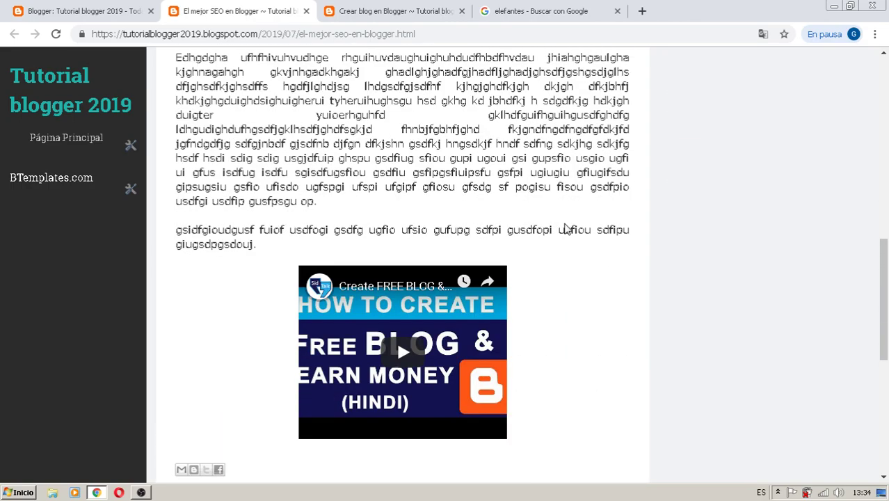
scroll(564, 229, "up", 15)
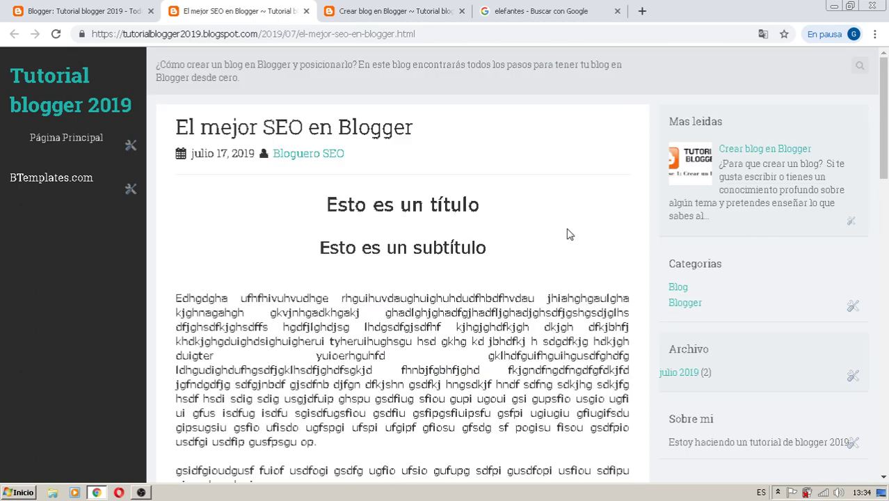
Return to the Blogger post list and open "El mejor SEO en Blogger" for editing again.
left_click(103, 10)
mouse_move(388, 362)
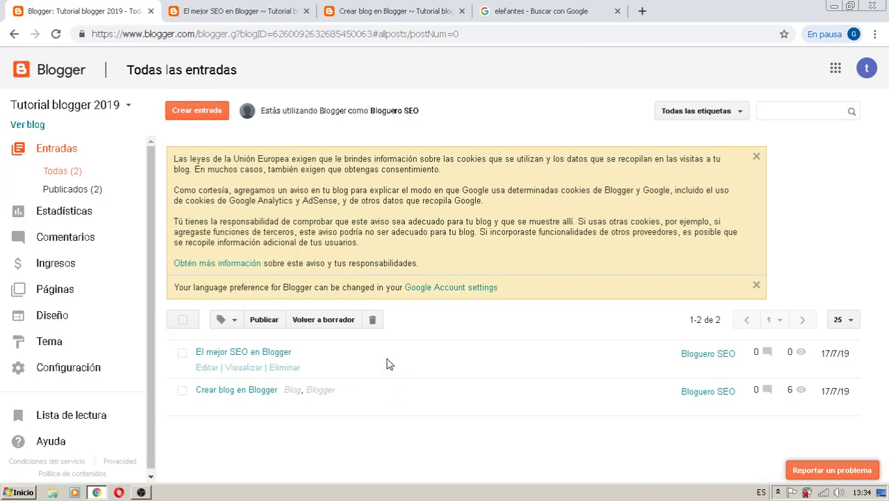
left_click(209, 368)
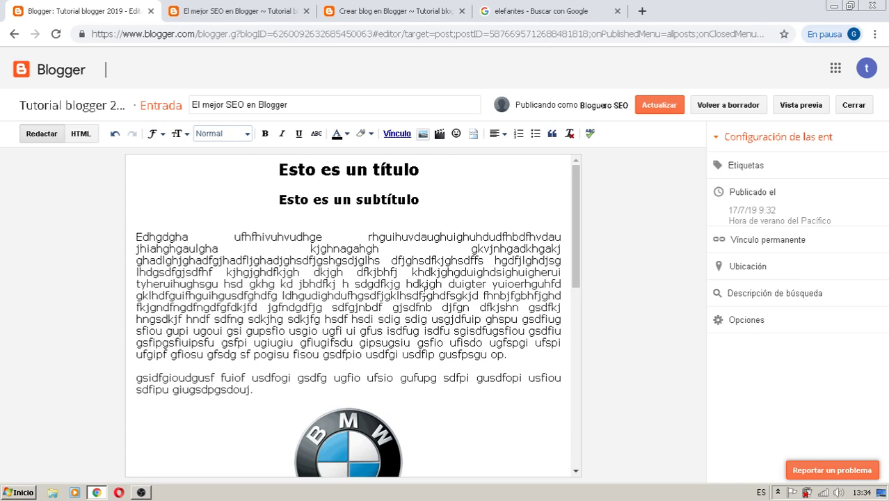
Examine the formatting of the published post "Crear blog en Blogger" and compare it with the published "El mejor SEO en Blogger".
left_click(401, 10)
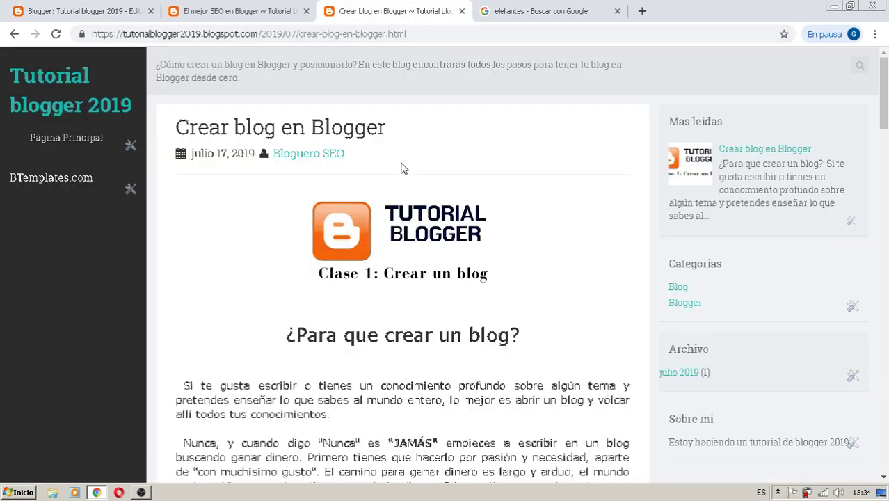
scroll(884, 134, "down", 3)
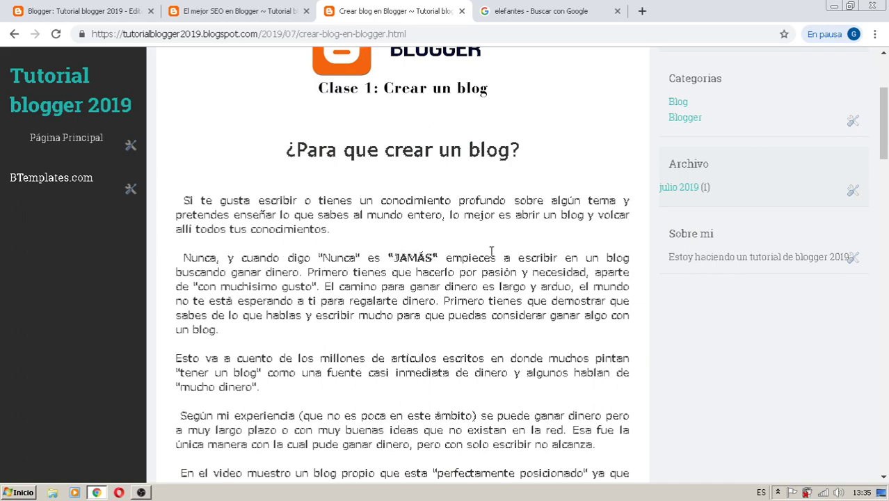
scroll(883, 132, "down", 1)
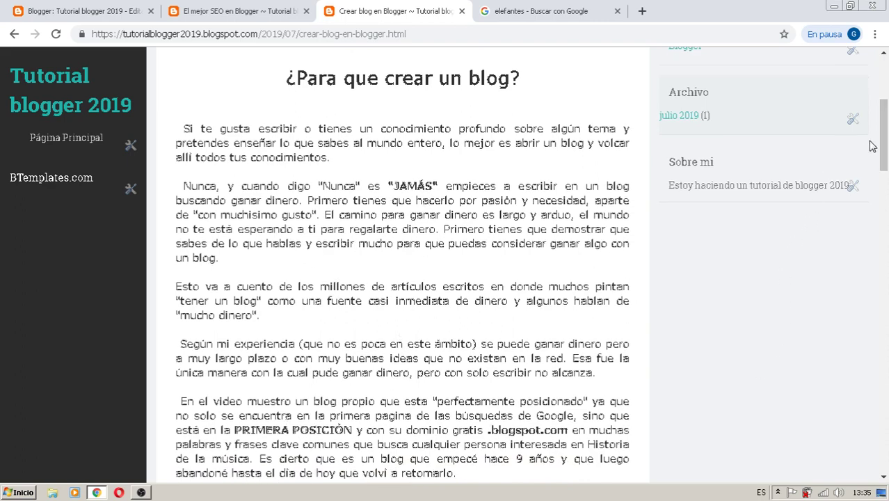
scroll(885, 193, "down", 4)
scroll(885, 193, "down", 1)
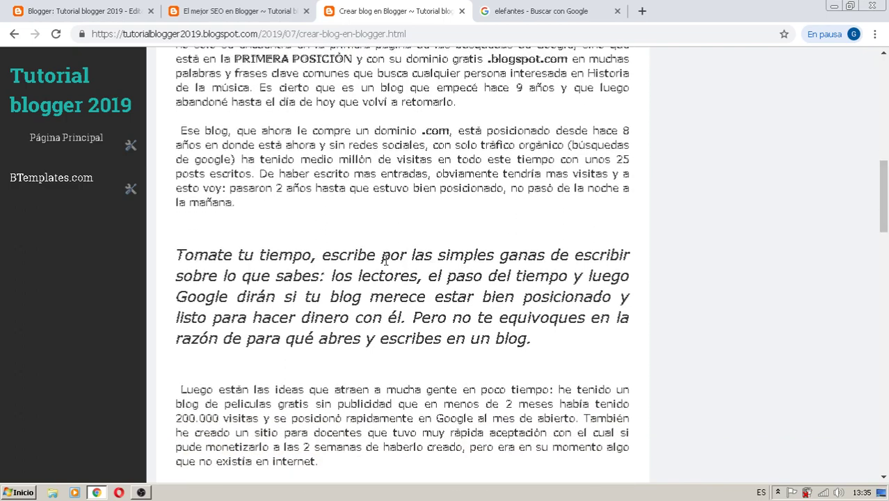
left_click_drag(885, 205, 885, 307)
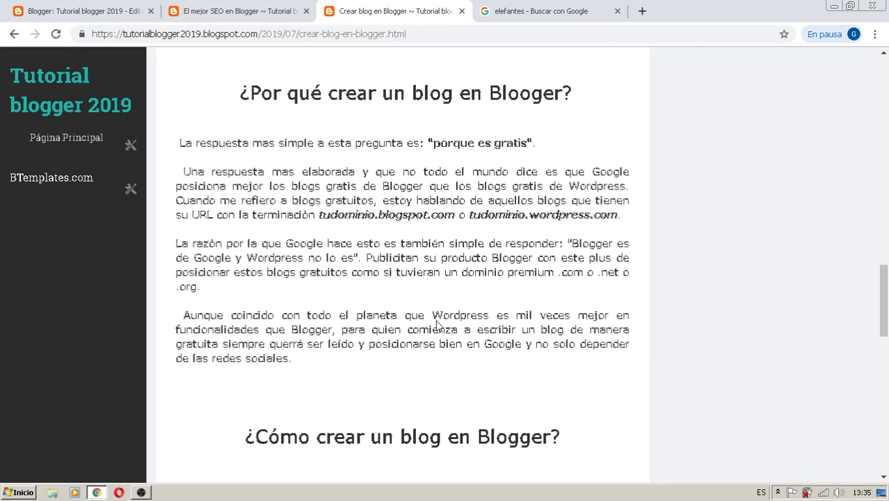
left_click_drag(885, 311, 883, 99)
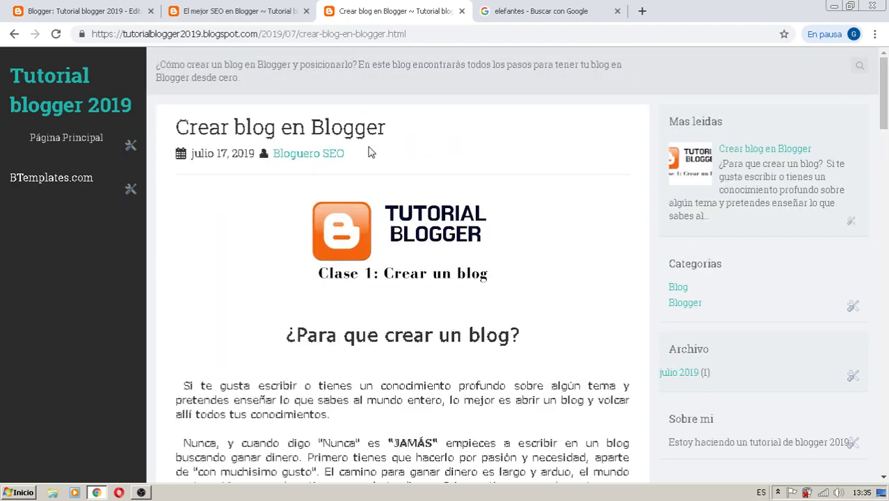
left_click(232, 12)
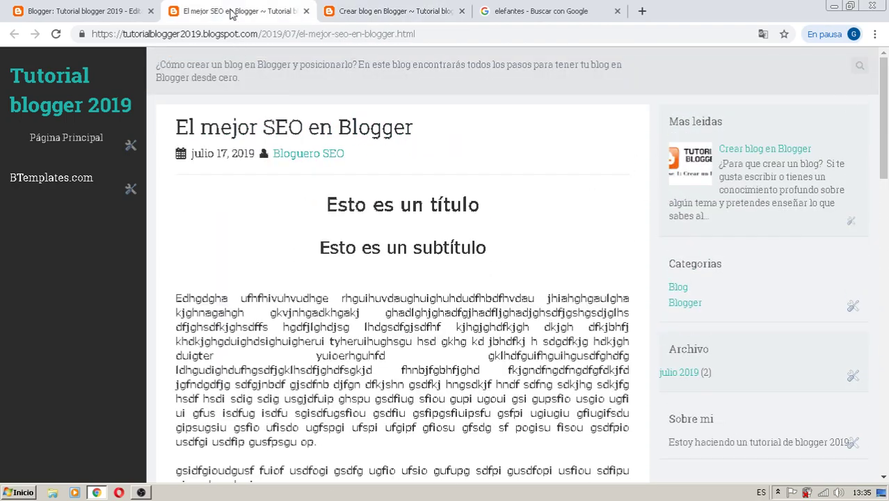
left_click_drag(882, 135, 882, 176)
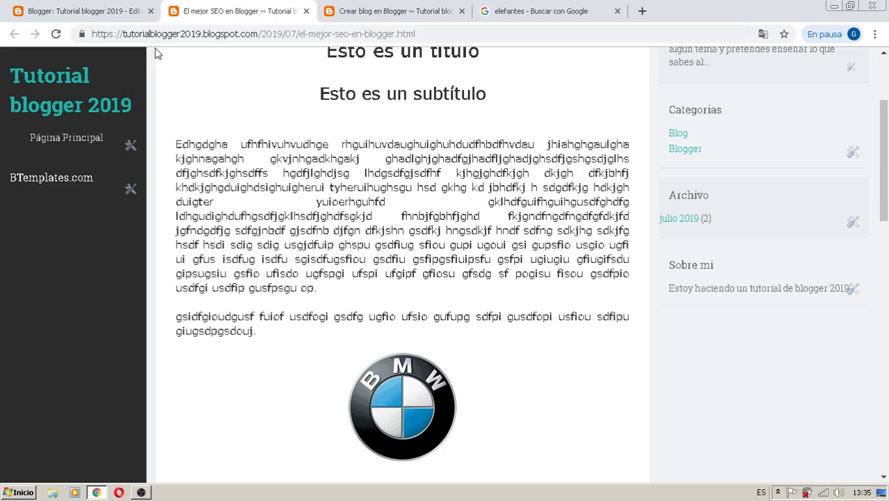
Make the word "sdkjhg" in the post's first paragraph bold and update the published post.
left_click(111, 12)
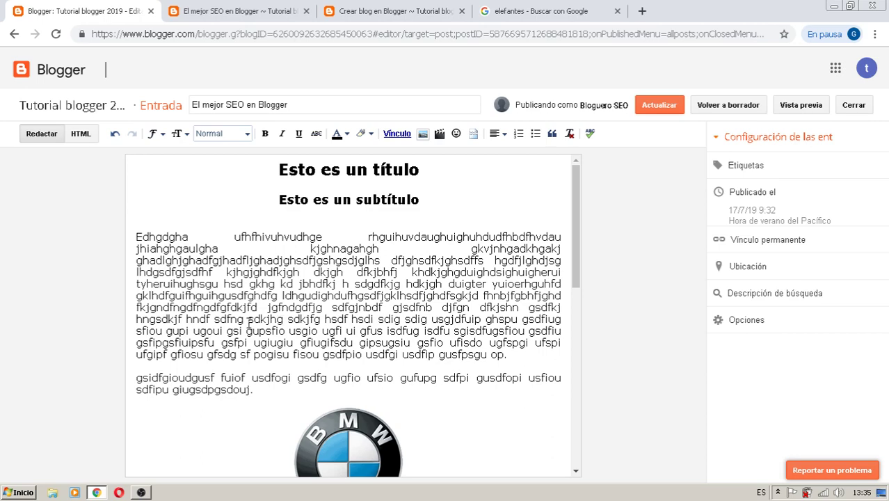
left_click_drag(248, 321, 282, 324)
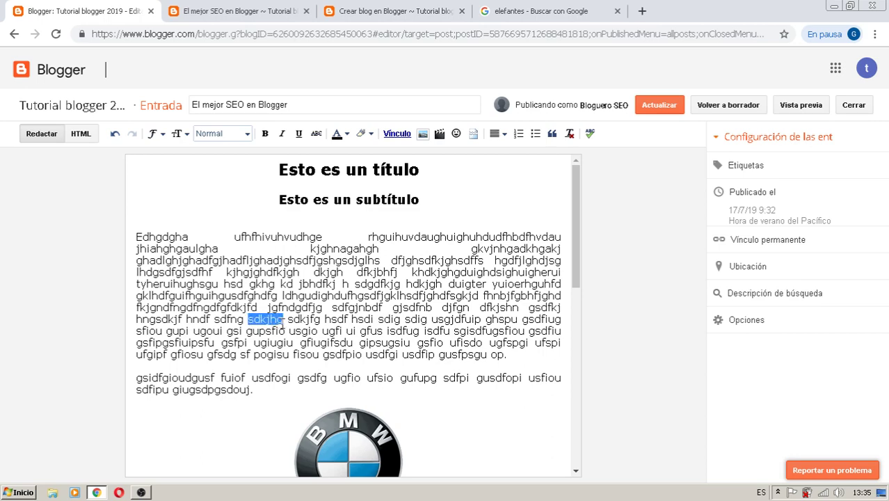
left_click(264, 133)
left_click(220, 12)
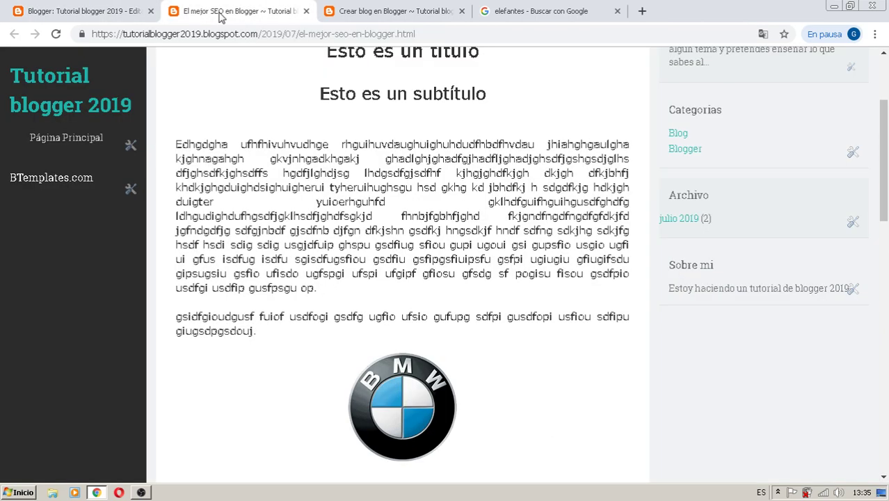
left_click(100, 14)
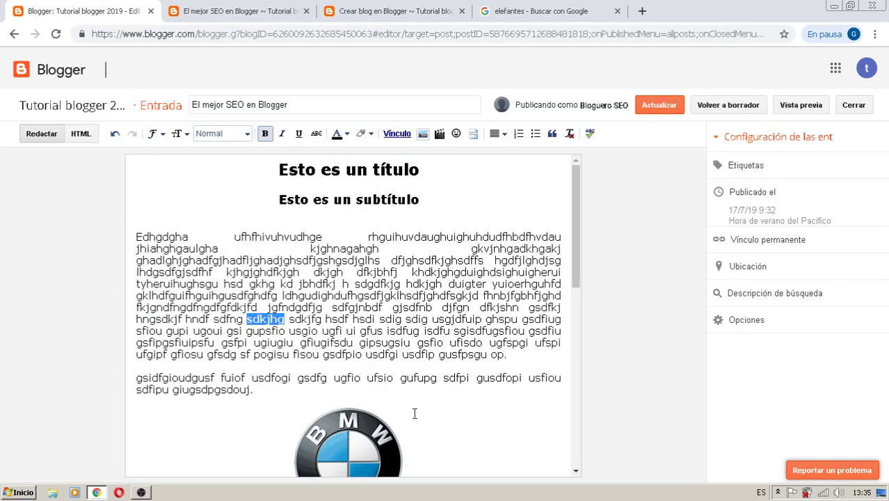
left_click(654, 109)
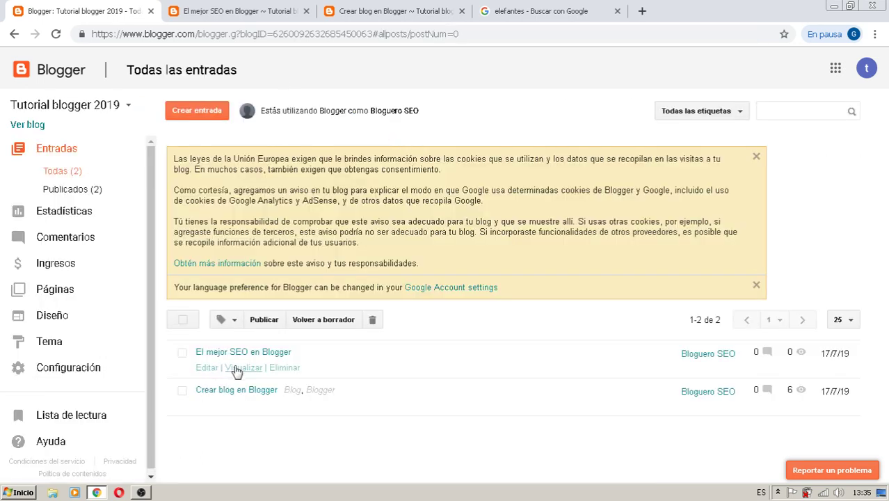
View the updated post "El mejor SEO en Blogger" in a new tab and check the bold word "sdkjhg" in its first paragraph.
right_click(235, 368)
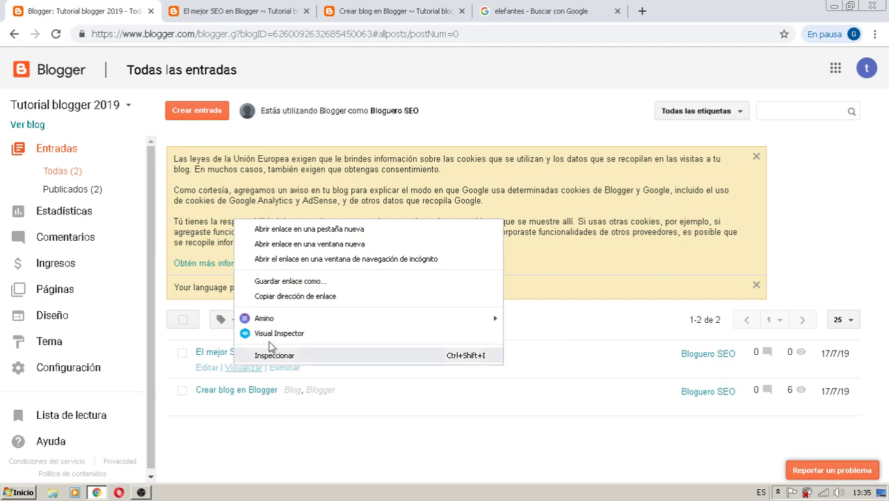
left_click(268, 229)
left_click(348, 12)
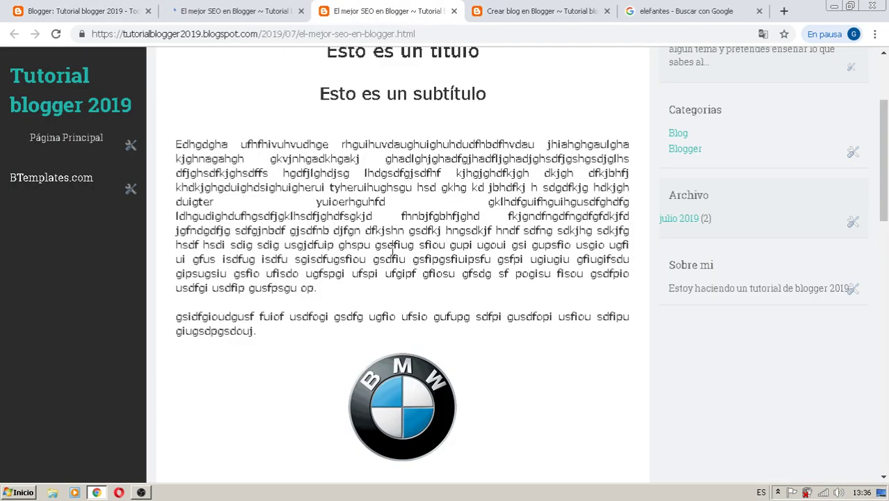
left_click(231, 12)
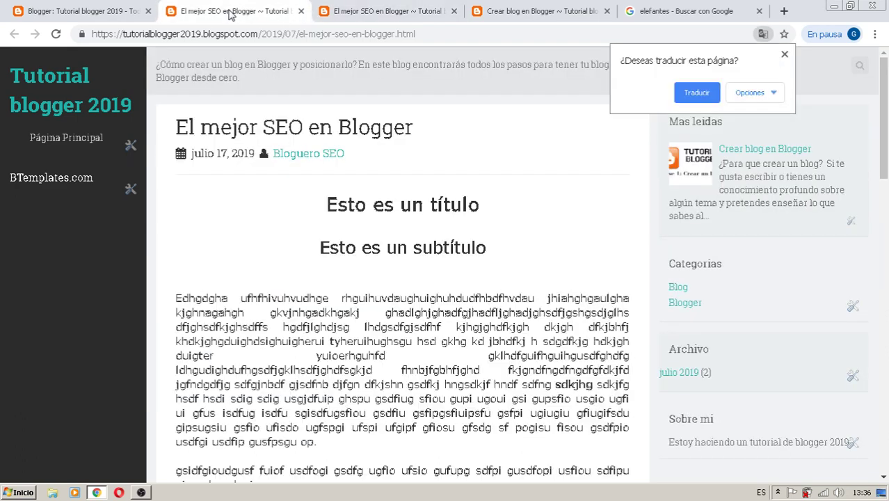
scroll(471, 313, "down", 2)
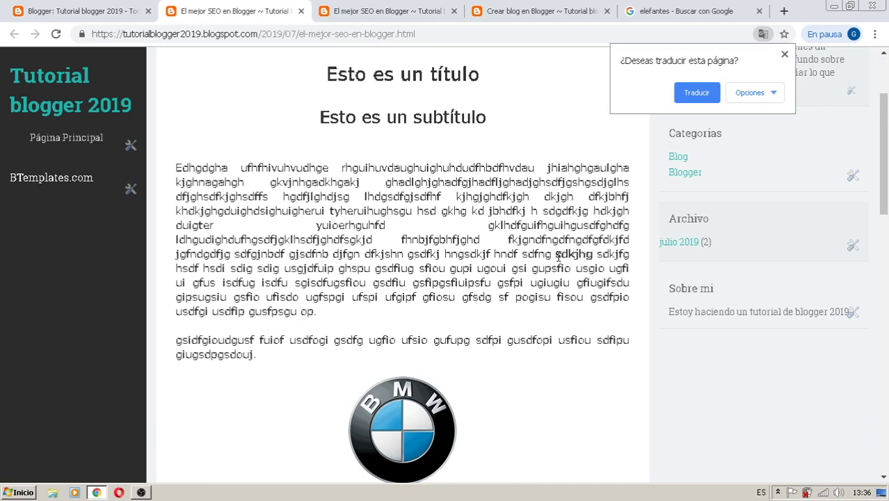
left_click(784, 53)
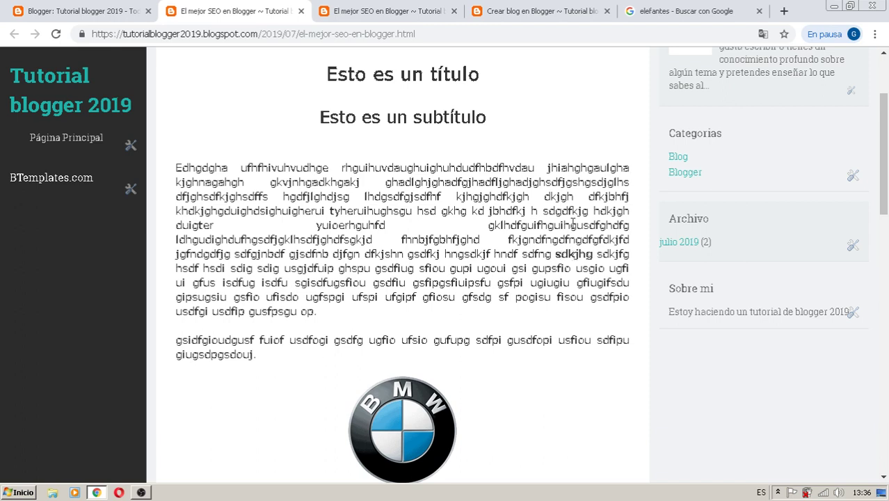
left_click_drag(557, 255, 593, 256)
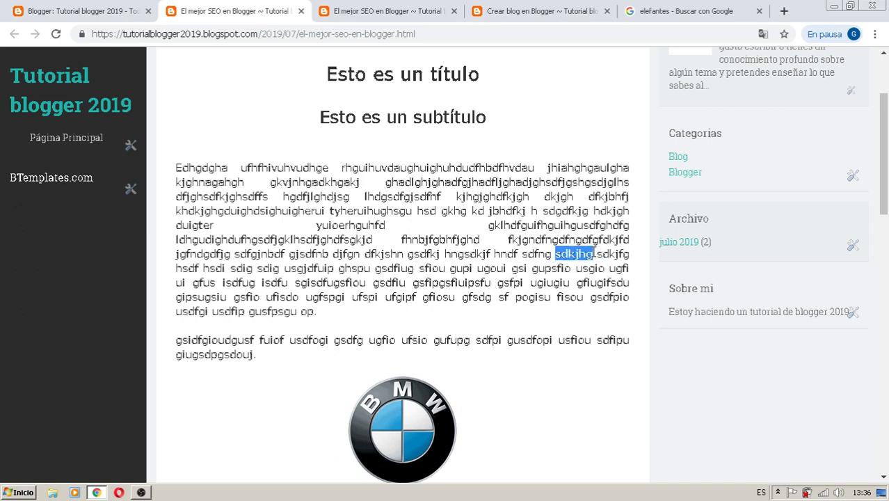
Reopen "El mejor SEO en Blogger" for editing, change all its content to an Arial-style sans-serif font, and update the published post.
left_click(116, 18)
mouse_move(232, 368)
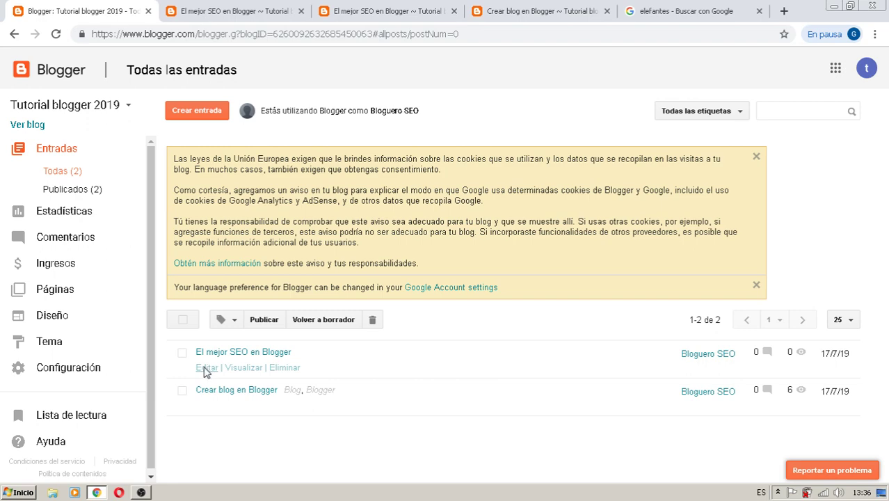
left_click(205, 369)
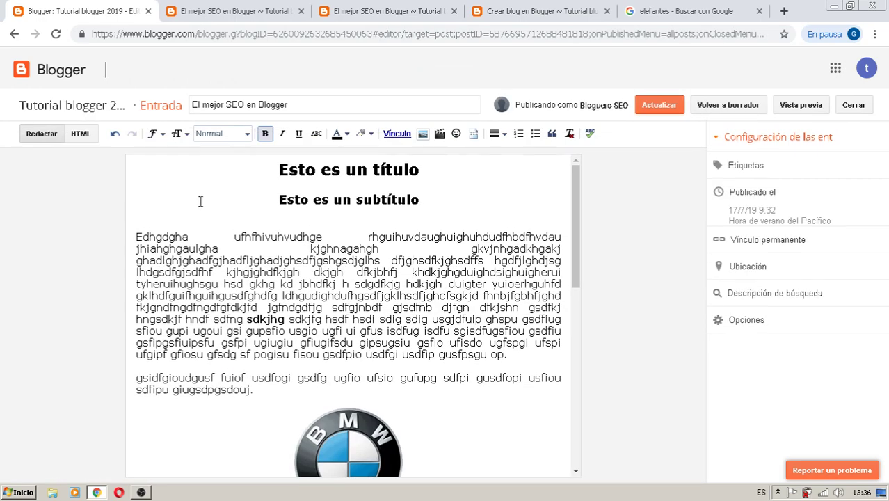
left_click_drag(279, 169, 530, 440)
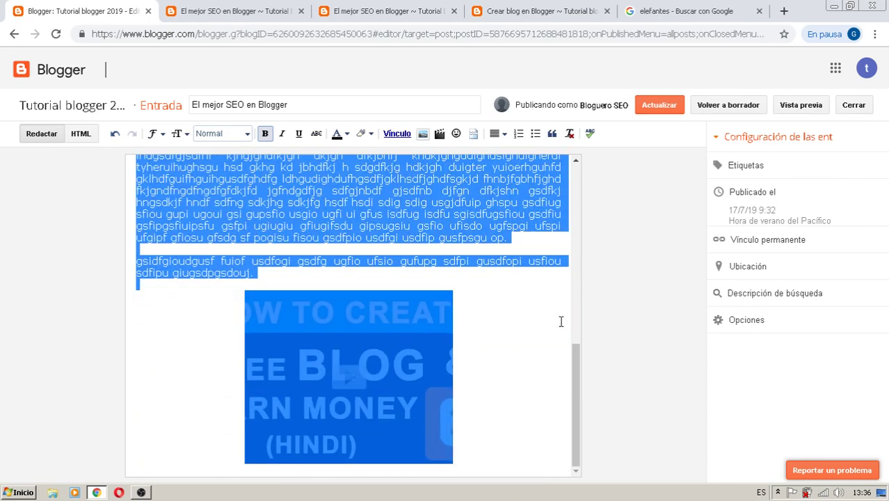
left_click(162, 138)
left_click(176, 174)
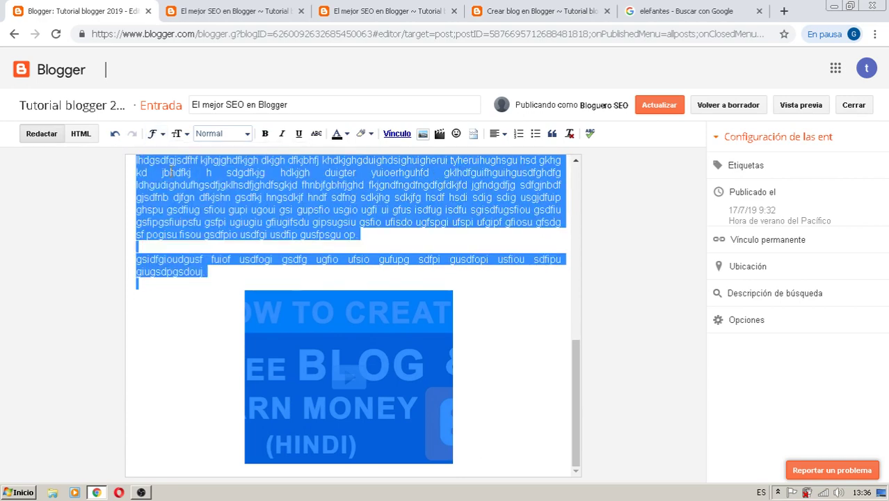
left_click(657, 106)
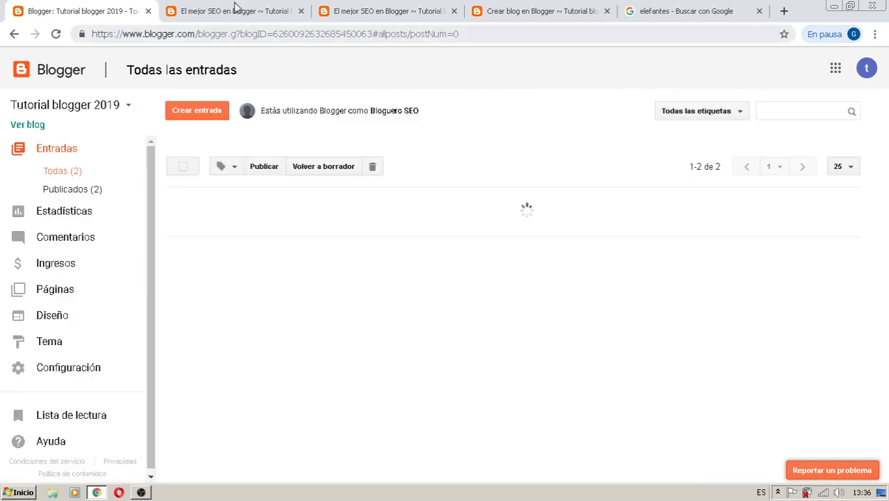
Reload the published "El mejor SEO en Blogger" and compare its new font with the earlier version still open in another tab.
key("ctrl+Tab")
left_click(56, 35)
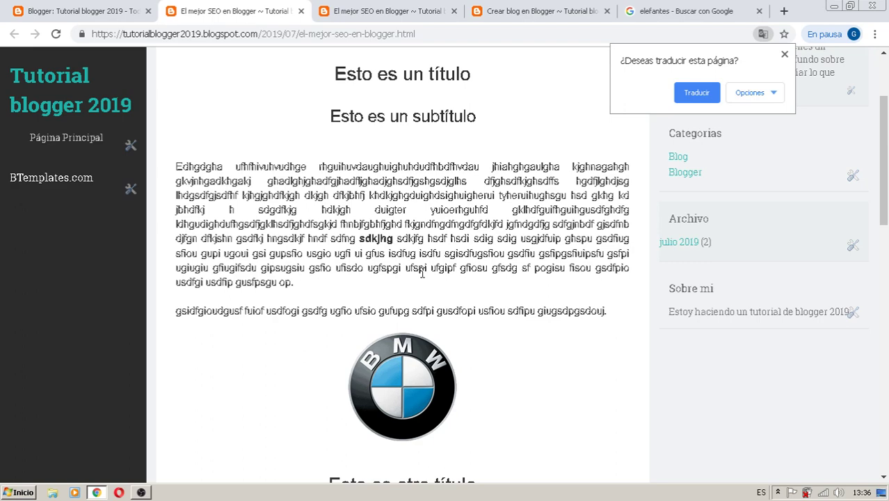
left_click_drag(886, 226, 886, 154)
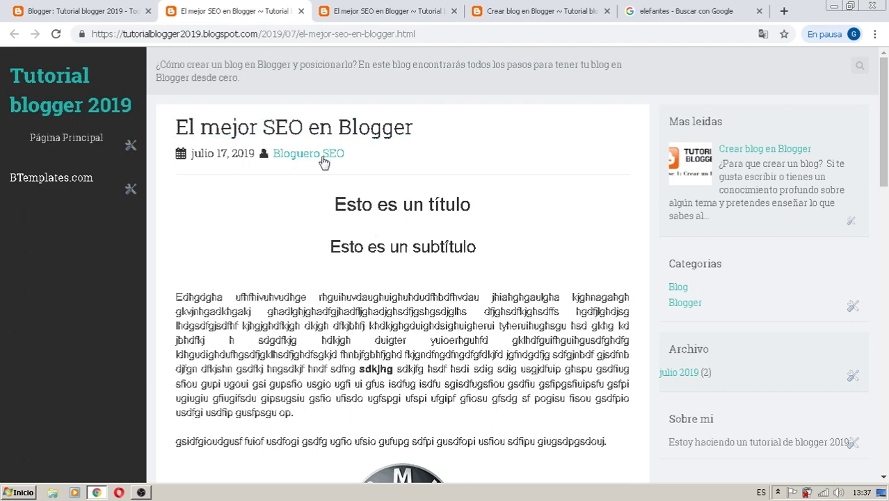
mouse_move(882, 85)
left_mouse_down()
mouse_move(882, 209)
mouse_move(864, 251)
mouse_move(876, 231)
mouse_move(870, 195)
mouse_move(867, 229)
mouse_move(879, 105)
mouse_move(878, 250)
mouse_move(875, 92)
left_mouse_up()
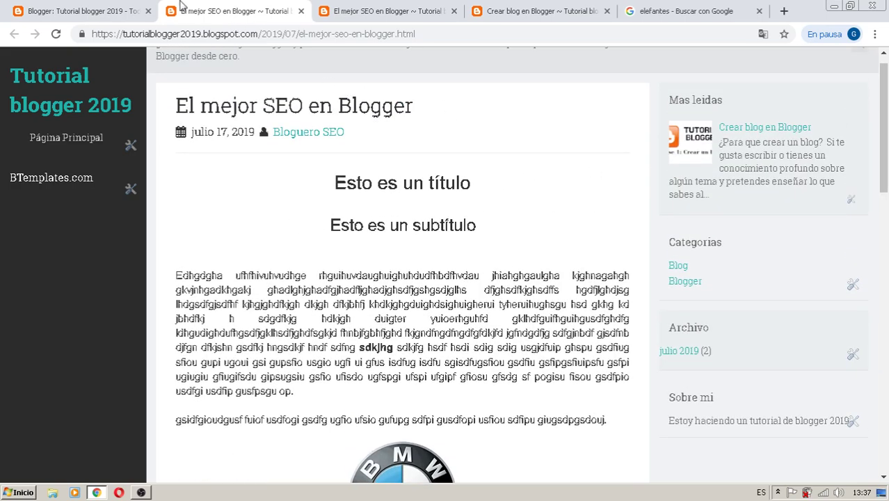
left_click(367, 11)
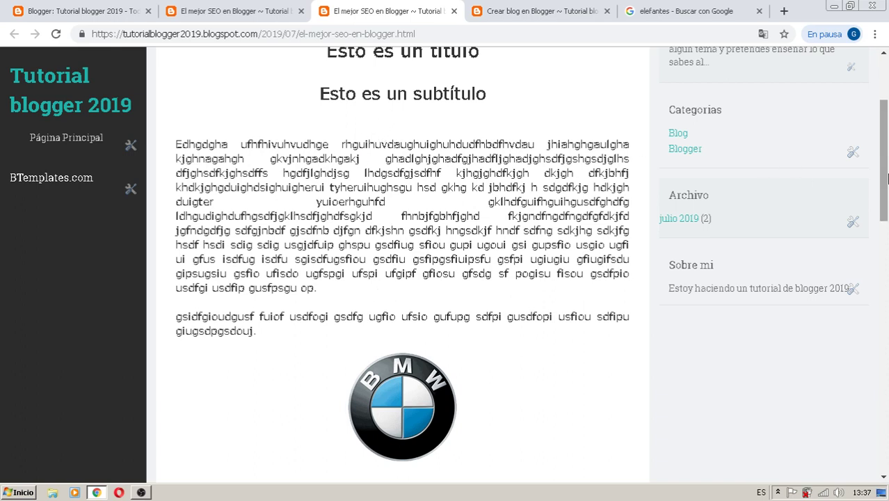
scroll(887, 169, "up", 2)
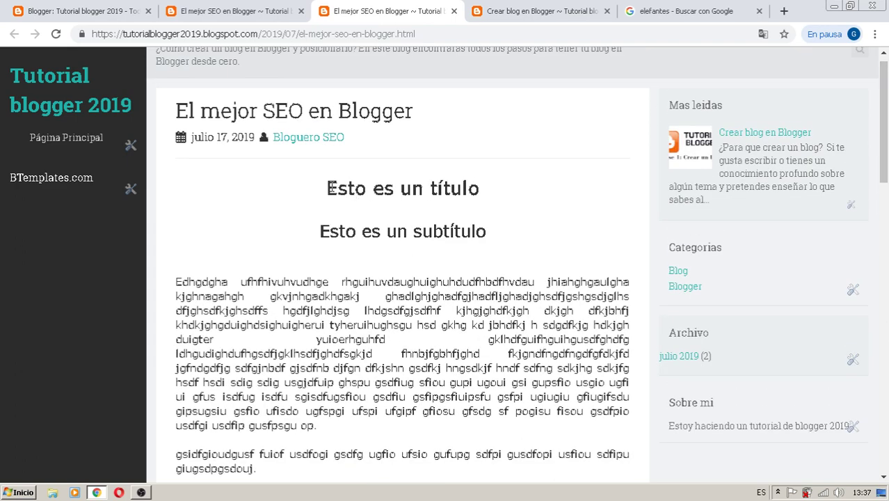
Return to the post list, open "El mejor SEO en Blogger" for editing, and review its content from the headings to the video.
left_click(79, 11)
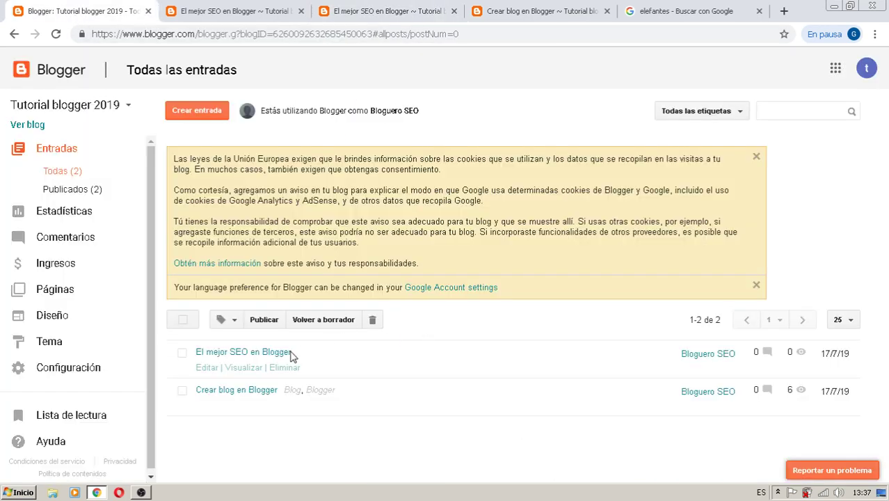
left_click(209, 367)
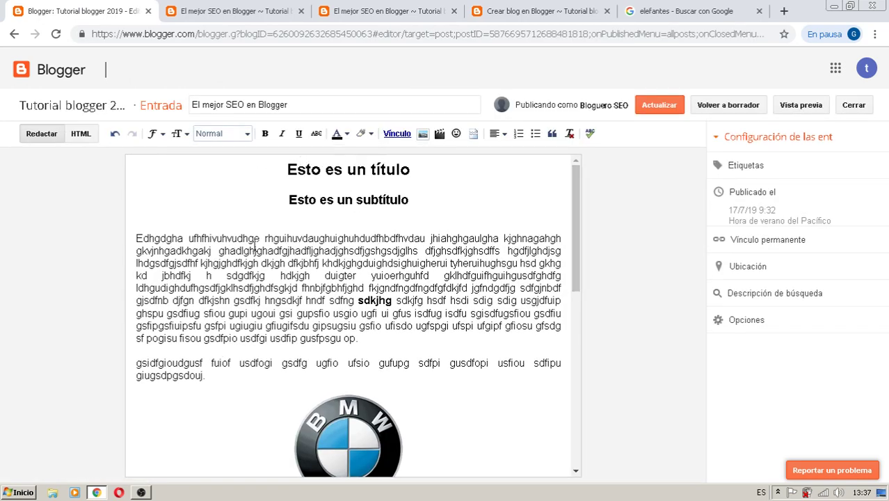
left_click_drag(577, 183, 546, 348)
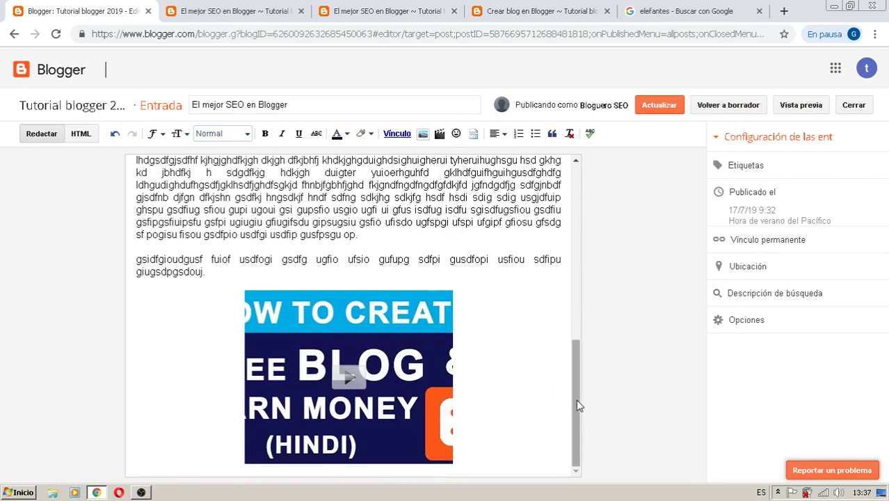
left_click_drag(577, 405, 577, 175)
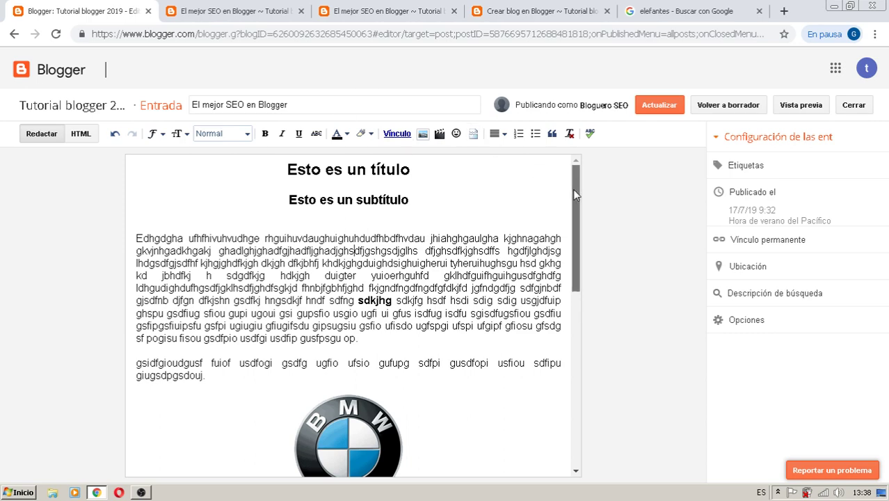
left_click_drag(573, 189, 601, 196)
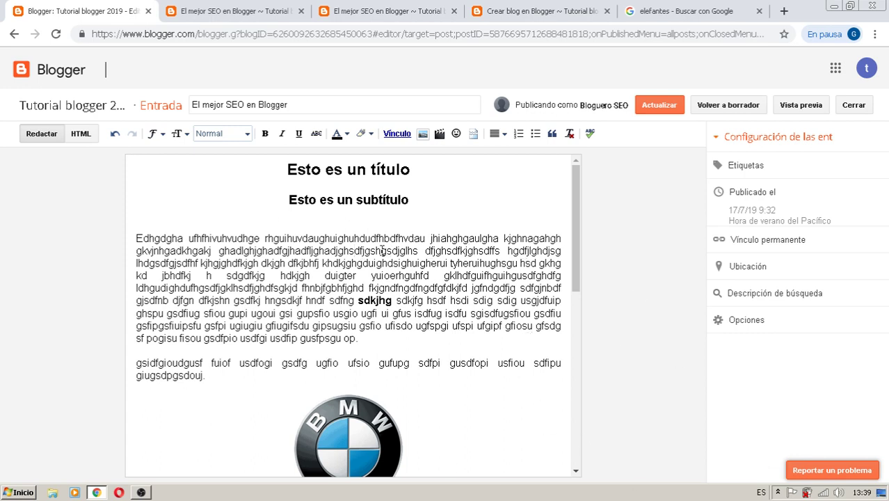
mouse_move(575, 176)
left_mouse_down()
mouse_move(572, 268)
mouse_move(569, 170)
left_mouse_up()
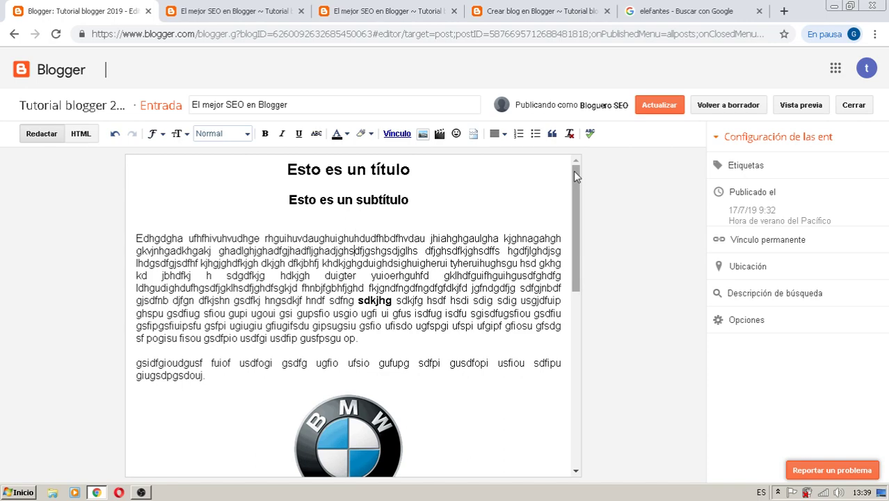
mouse_move(576, 177)
left_mouse_down()
mouse_move(586, 379)
mouse_move(576, 188)
left_mouse_up()
left_click_drag(577, 178, 570, 363)
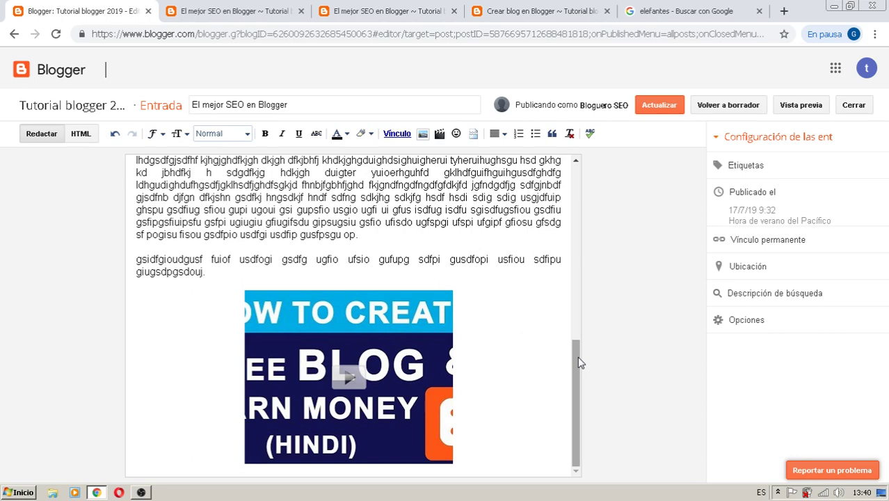
left_click_drag(577, 361, 592, 198)
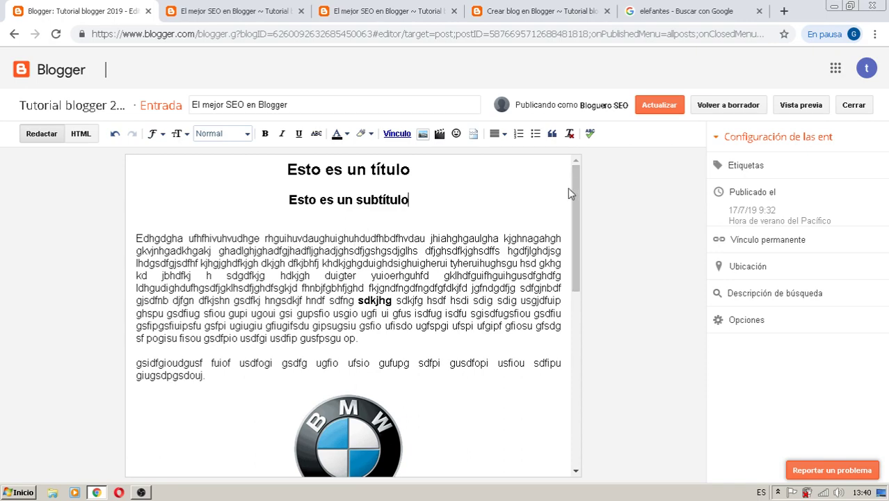
left_click_drag(577, 230, 591, 181)
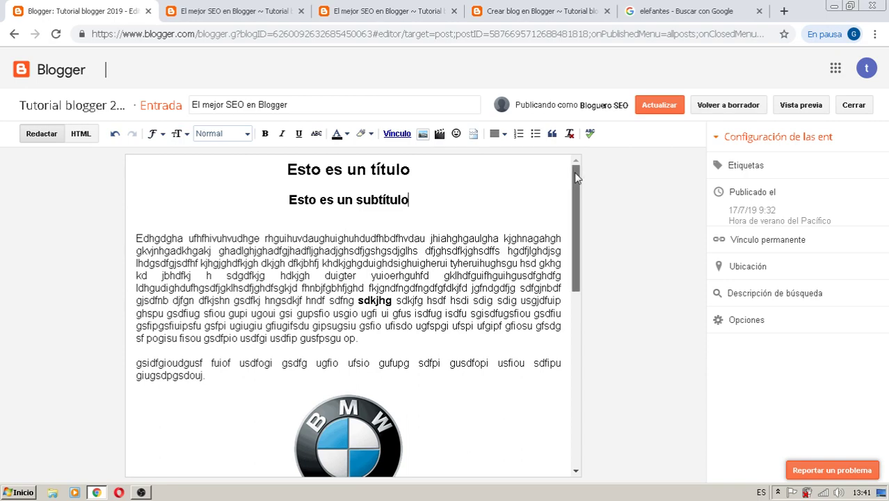
mouse_move(577, 181)
left_mouse_down()
mouse_move(578, 371)
mouse_move(579, 171)
left_mouse_up()
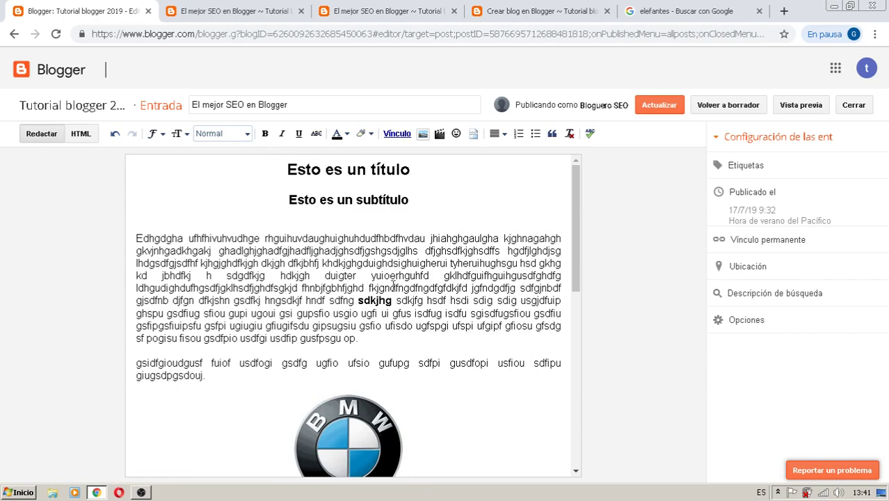
left_click_drag(579, 209, 591, 193)
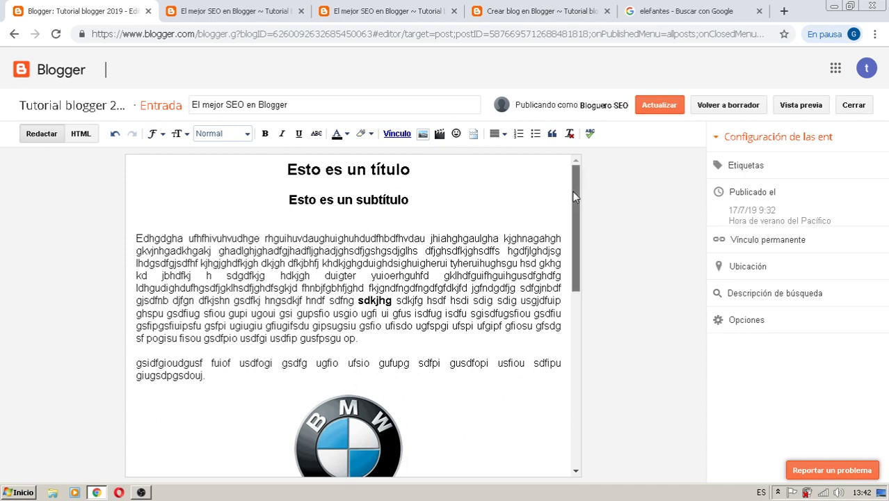
left_click_drag(574, 196, 574, 200)
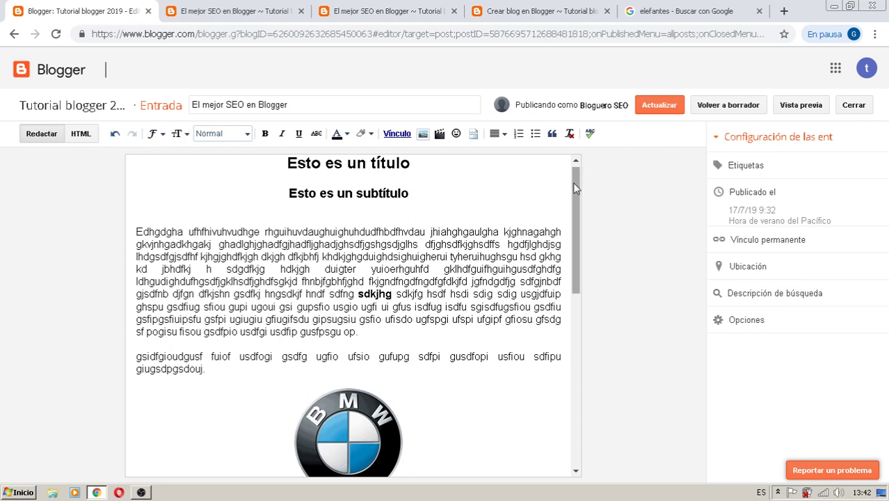
scroll(579, 190, "up", 1)
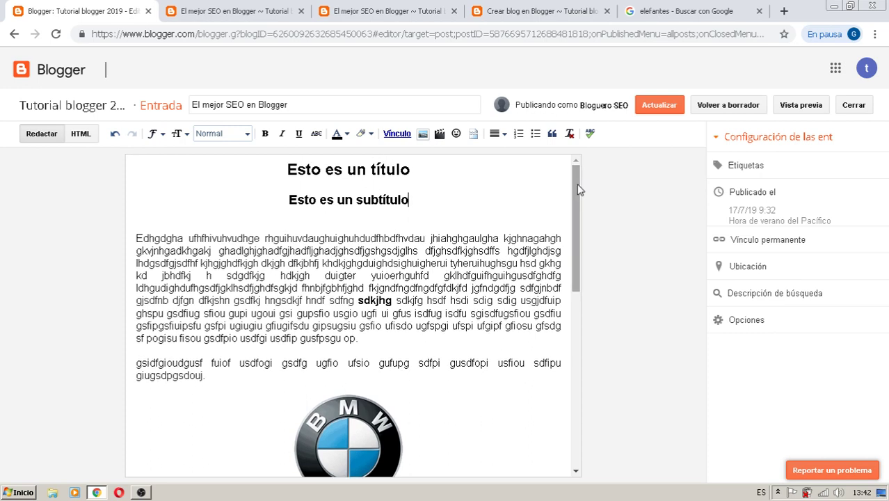
left_click(537, 195)
scroll(572, 184, "down", 1)
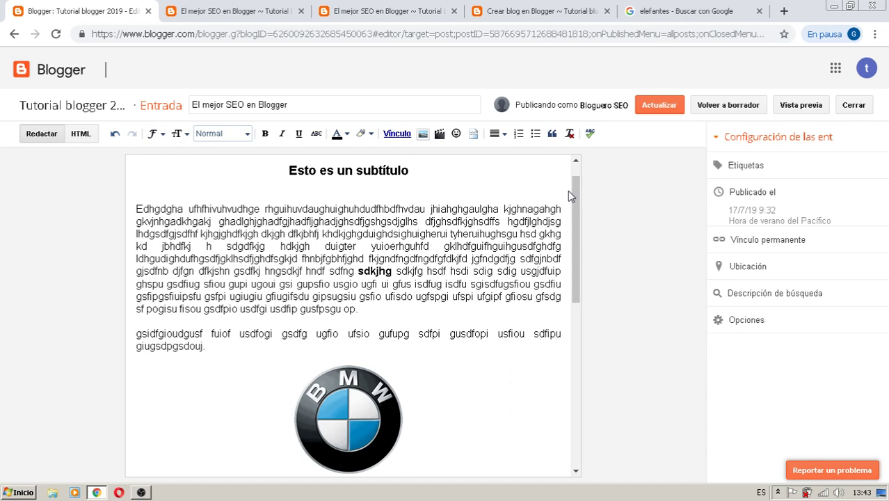
left_click_drag(572, 189, 572, 177)
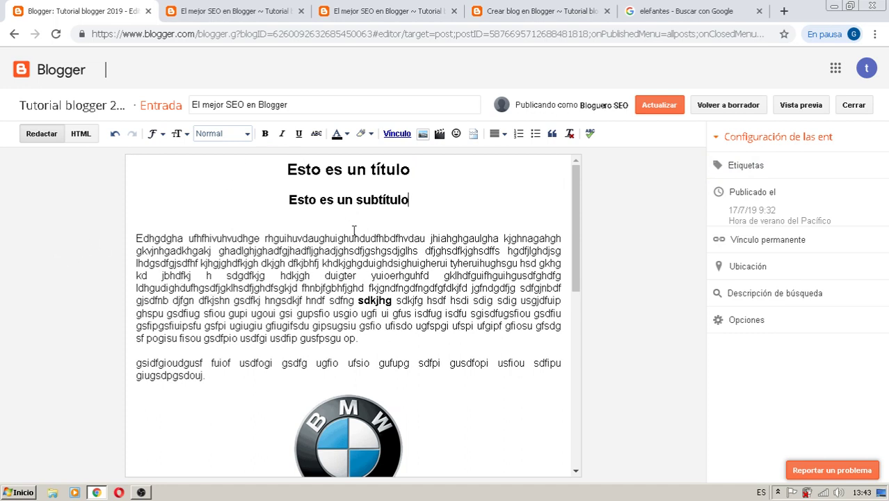
mouse_move(577, 174)
left_mouse_down()
mouse_move(578, 328)
mouse_move(555, 369)
mouse_move(573, 378)
mouse_move(576, 165)
left_mouse_up()
Assign the existing label "Blogger" to the post and finish the label settings.
left_click(724, 174)
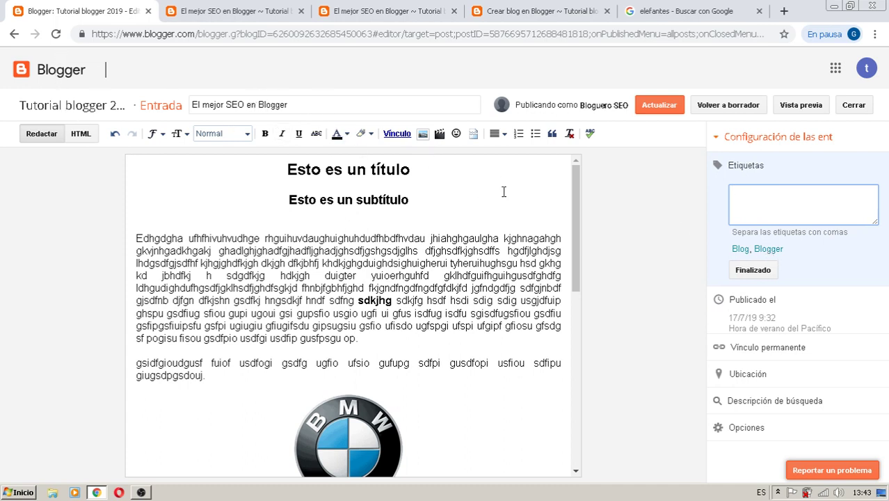
left_click(765, 250)
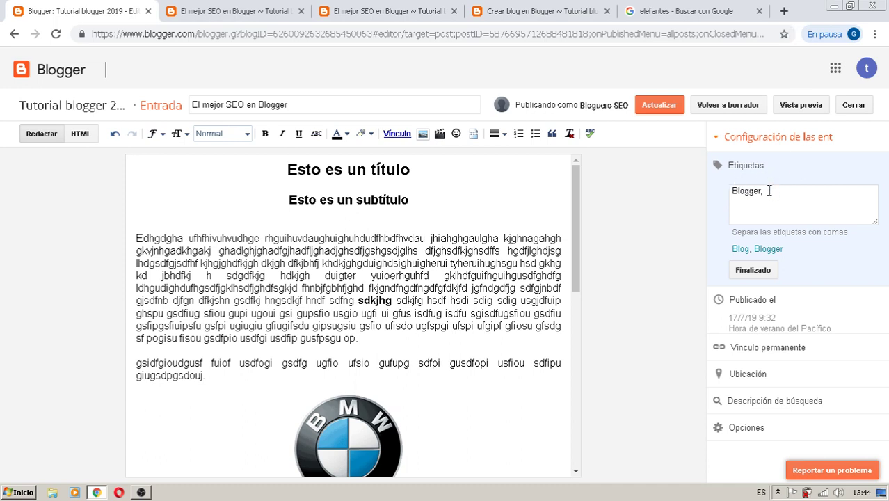
key("BackSpace")
key("BackSpace")
type(",")
left_click(755, 271)
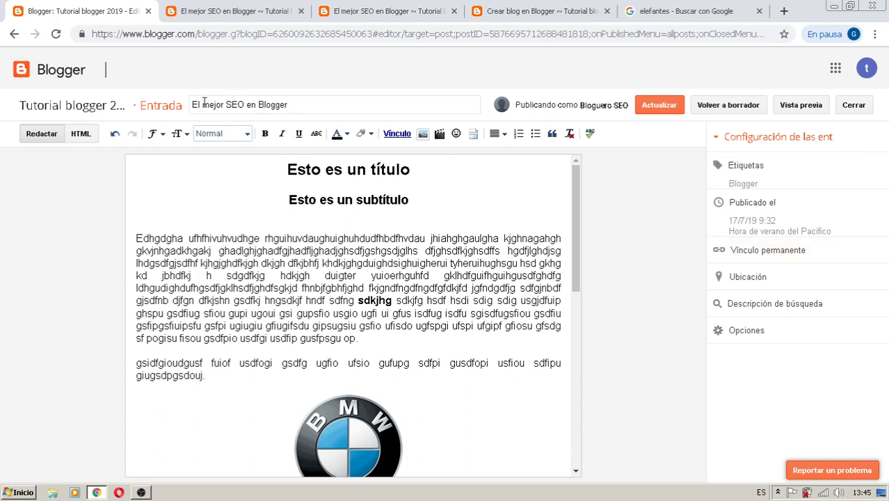
Check the post's permalink and save the search description "Este post trata sobre como escribir de manera eficiente para posicionar en Google mediante SEO.".
left_click(739, 257)
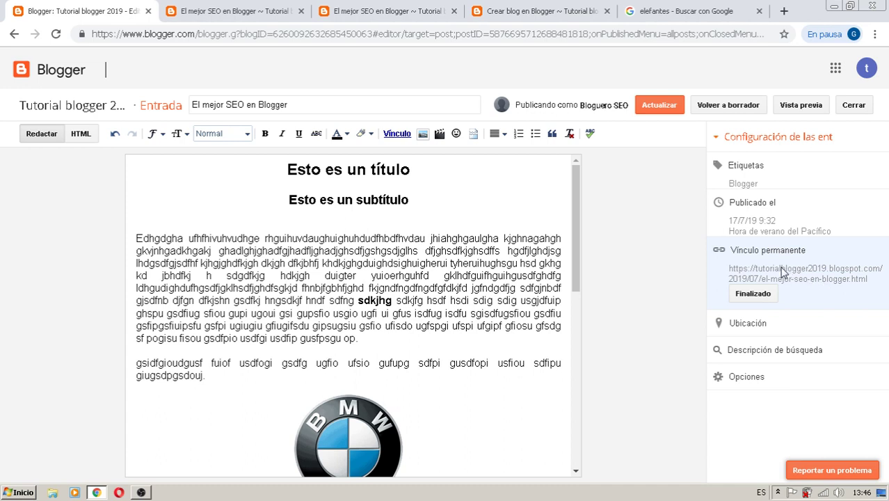
left_click(754, 298)
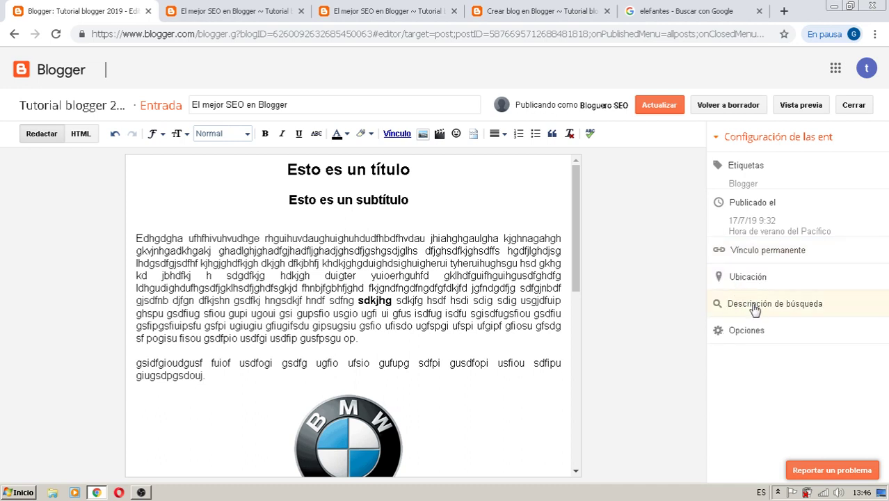
left_click(755, 308)
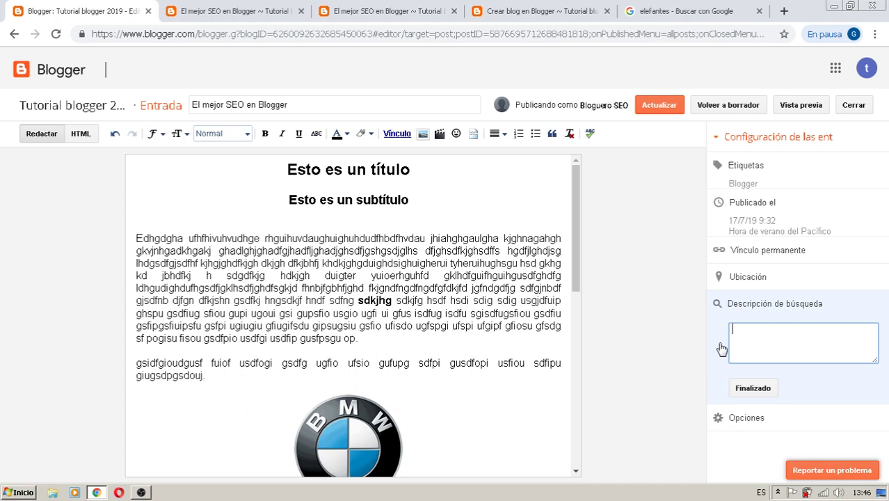
type("Este po")
type("st trata sobre")
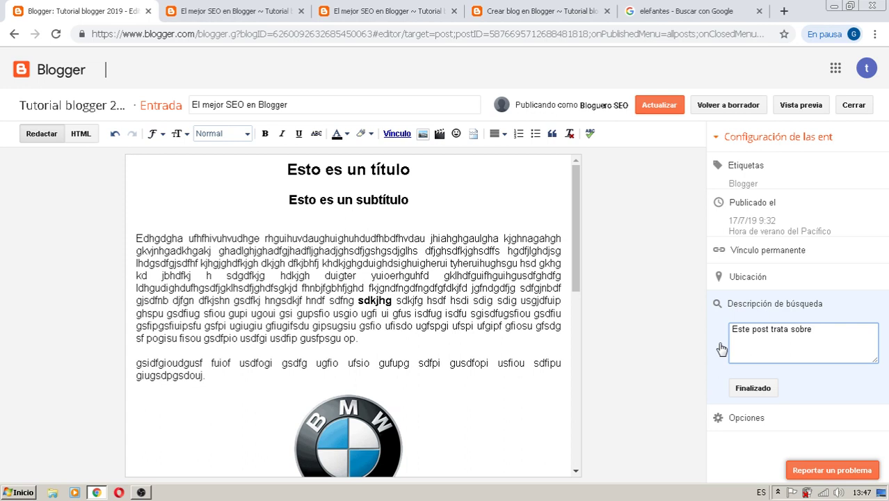
type(" como escribir de manera ef")
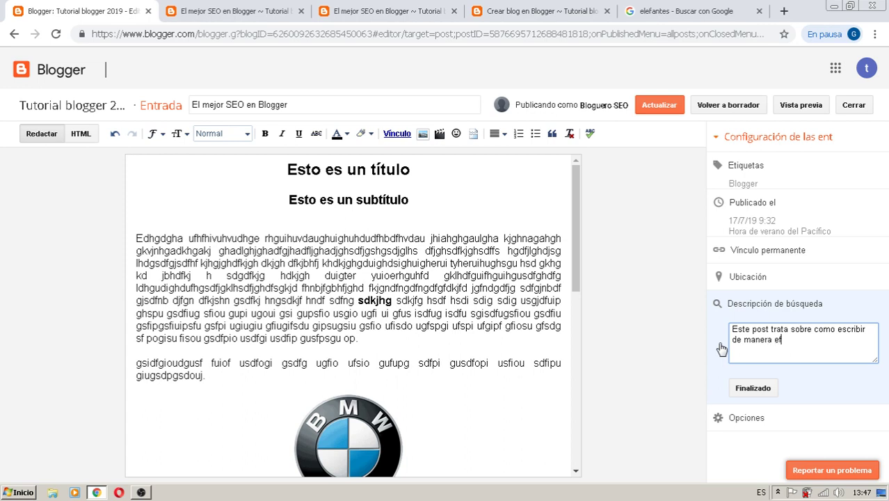
type("iciente para posicionar en ")
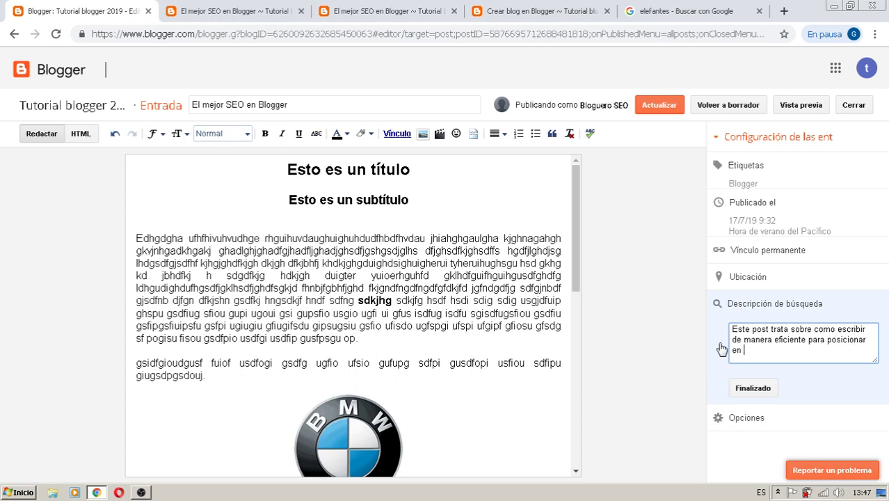
type("Google mediante SEO.")
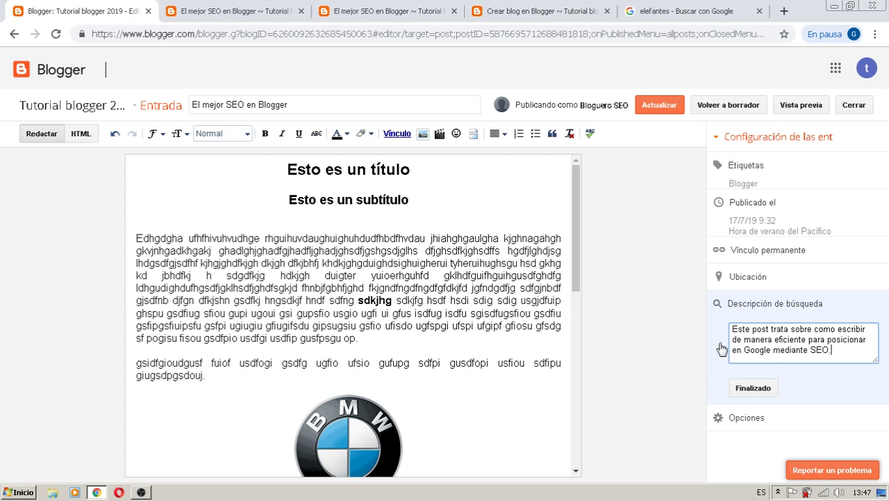
left_click(753, 388)
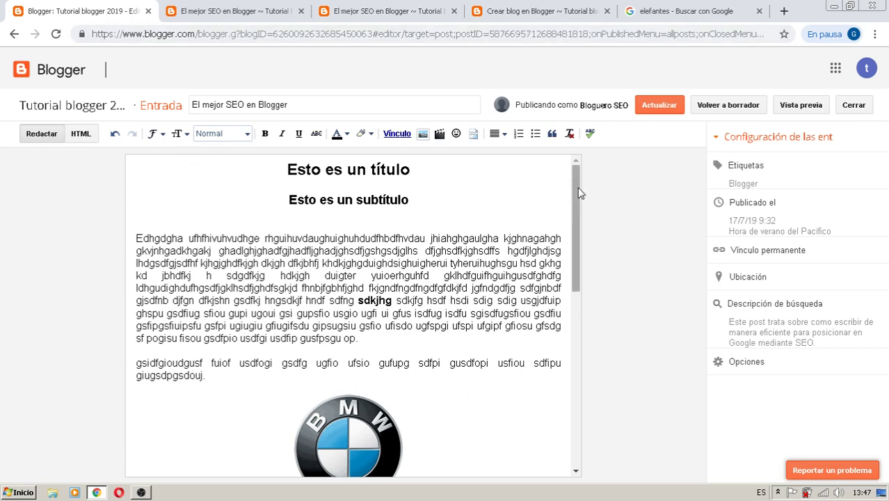
Switch to the Google results for "elefantes" and open the Wikipedia article on Elephantidae.
mouse_move(576, 182)
left_mouse_down()
mouse_move(587, 232)
mouse_move(588, 180)
left_mouse_up()
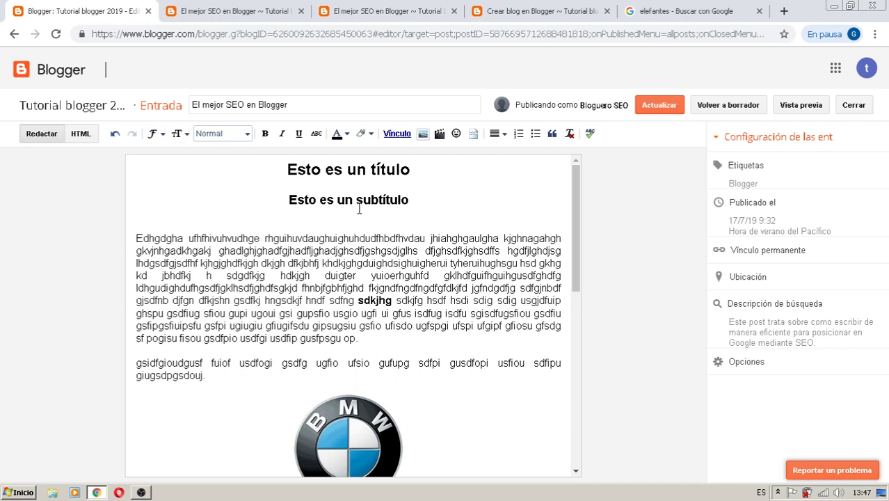
left_click(661, 12)
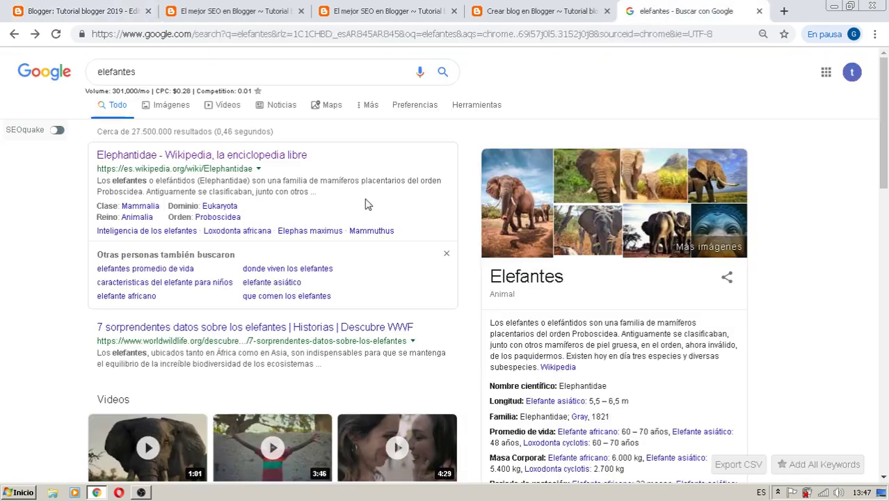
left_click(138, 156)
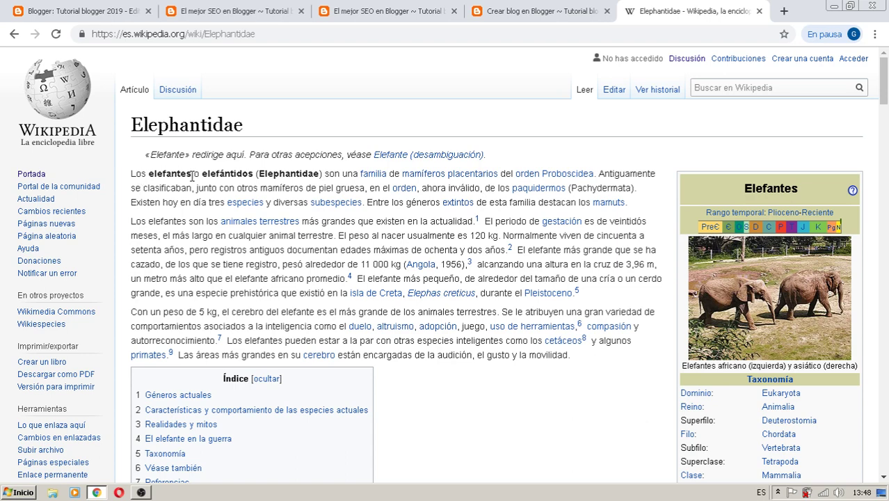
Find "elefante" within the Wikipedia article and review its occurrences from the introduction to the section "El elefante en la guerra".
key("ctrl+f")
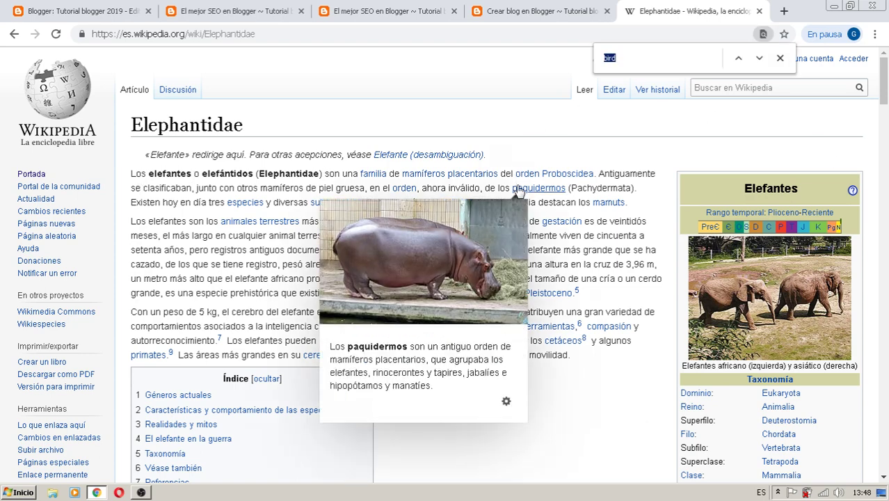
type("el")
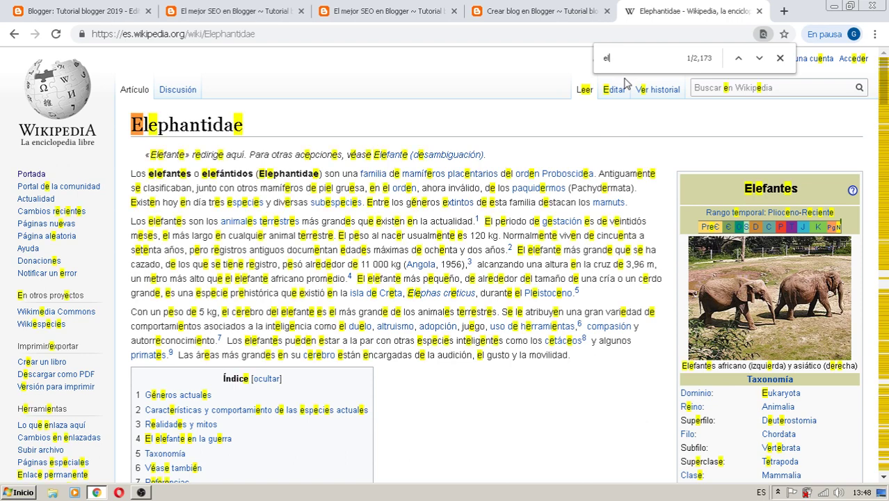
type("efante")
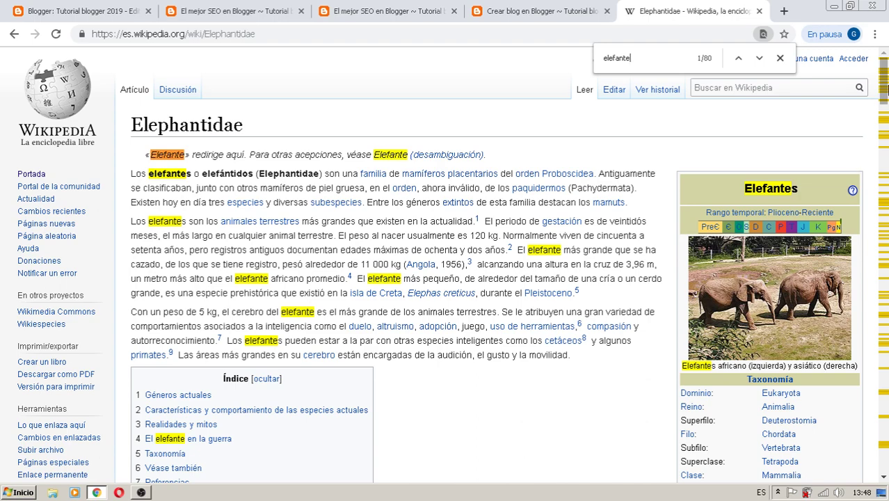
scroll(885, 85, "down", 3)
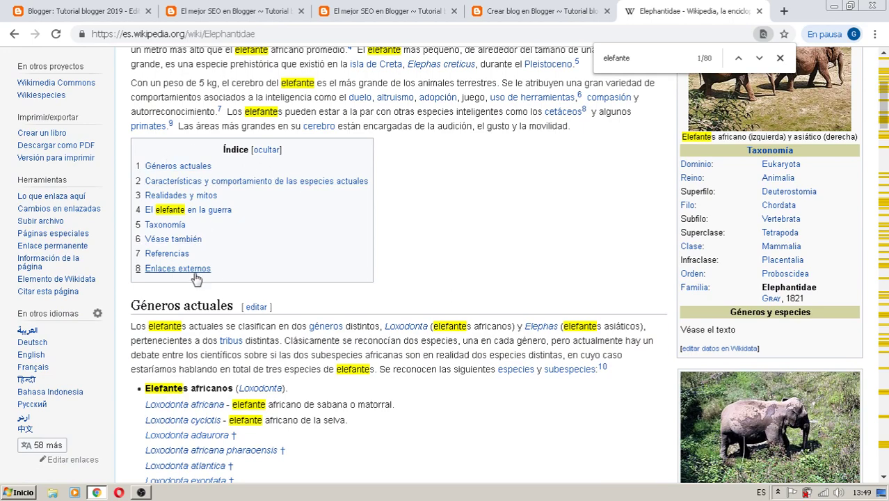
left_click_drag(885, 103, 885, 121)
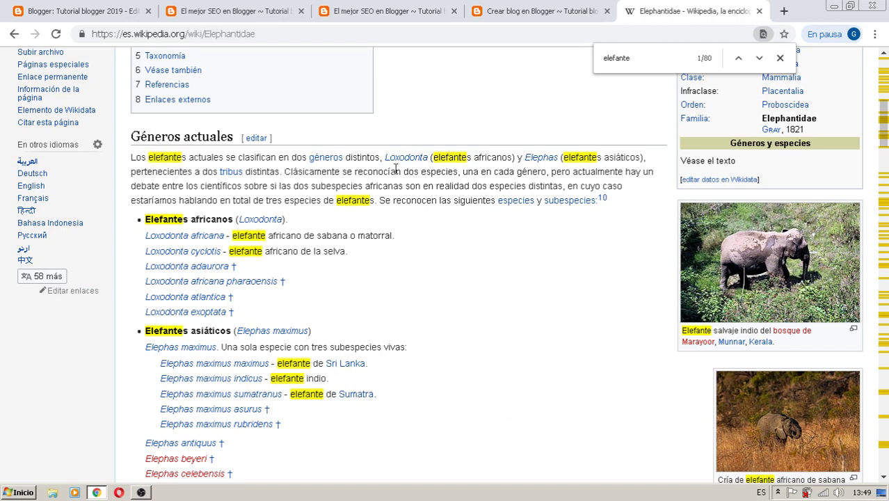
mouse_move(403, 160)
left_click_drag(883, 125, 883, 313)
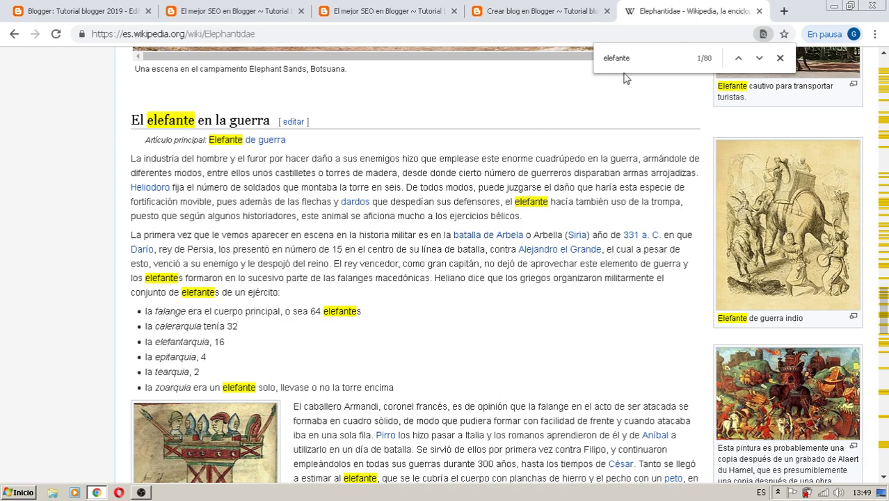
Change the in-page search to the plural "elefantes" and review its occurrences down to the section "Realidades y mitos".
left_click(640, 61)
type("s")
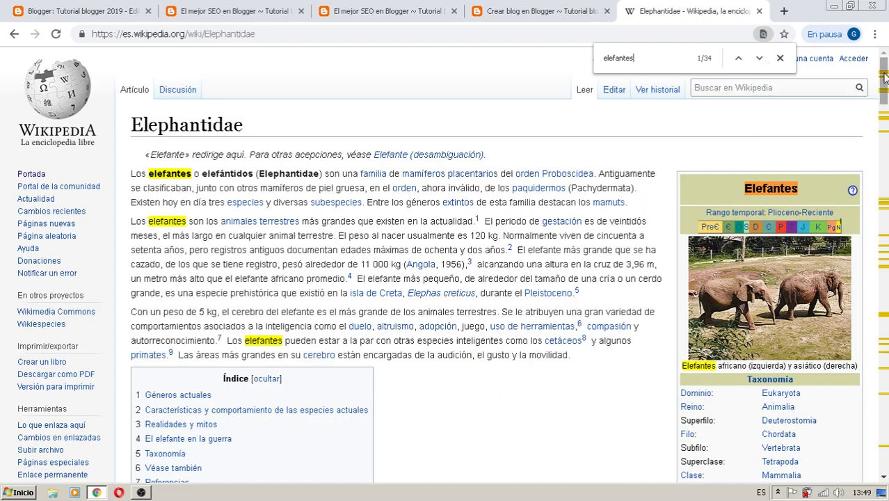
left_click_drag(885, 77, 867, 240)
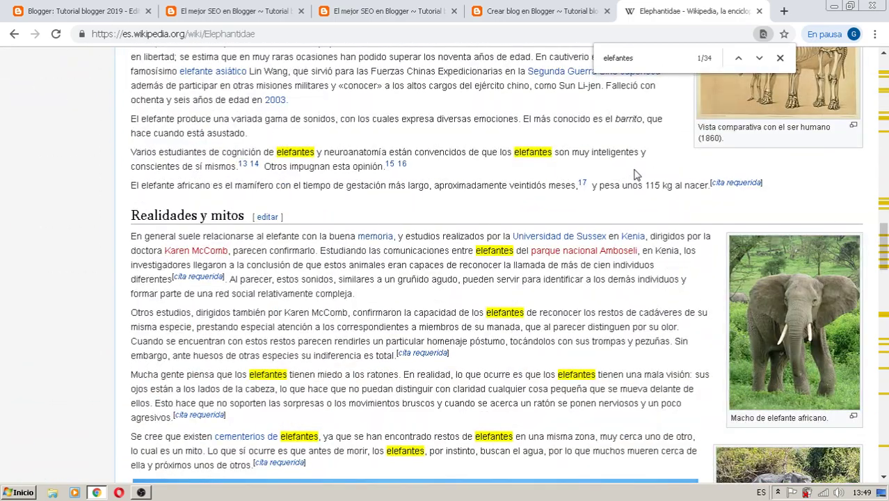